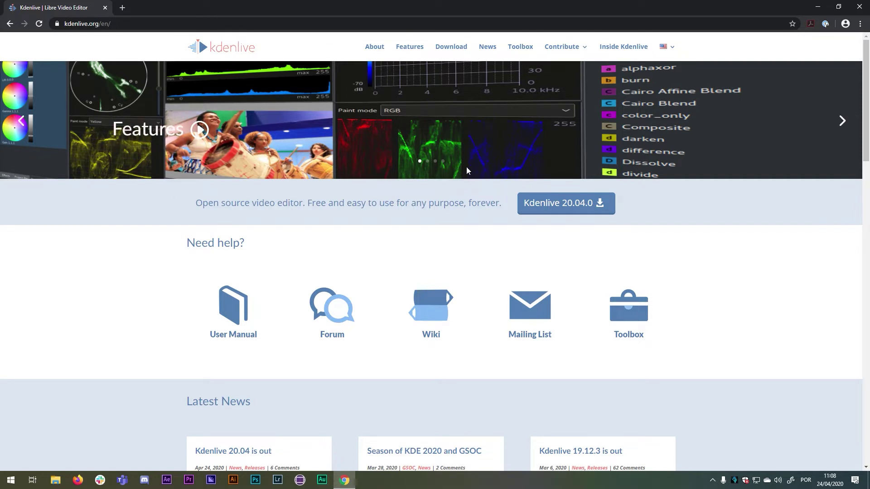
# Go to the Download page on kdenlive.org, then minimize Chrome to reveal the desktop.
pyautogui.click(446, 49)
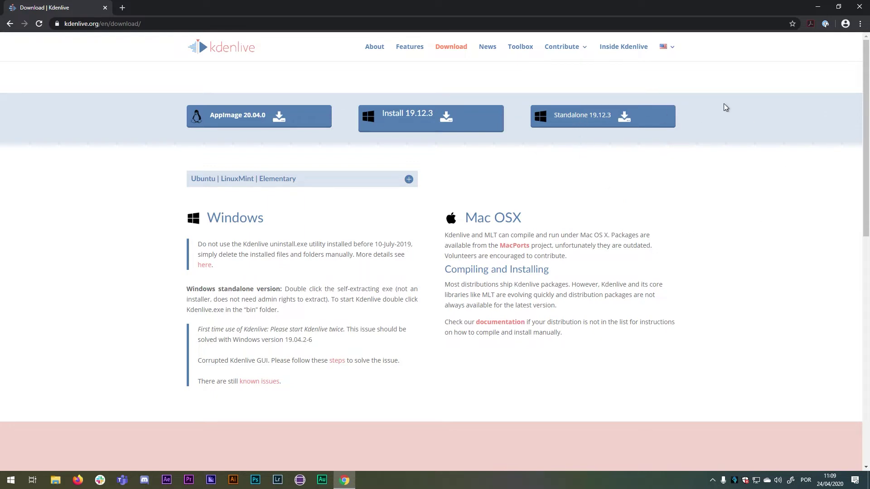
pyautogui.click(818, 7)
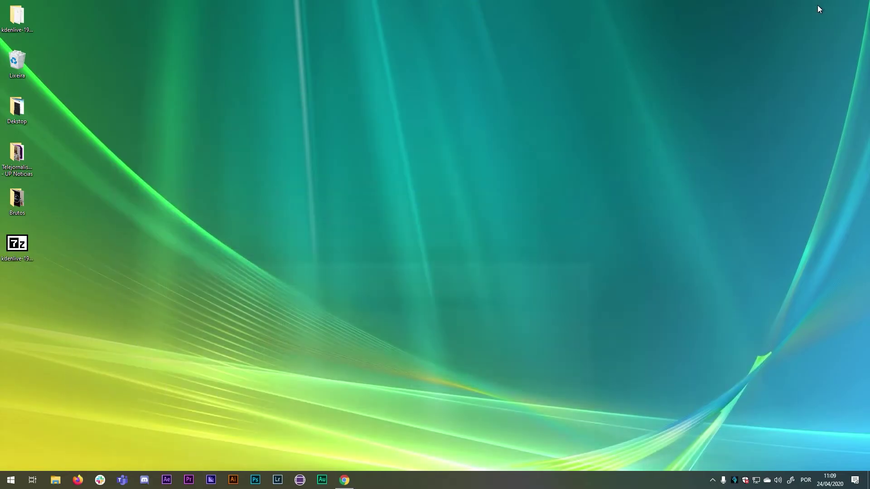
# Launch the kdenlive 7z self-extracting archive from the desktop.
pyautogui.click(28, 238)
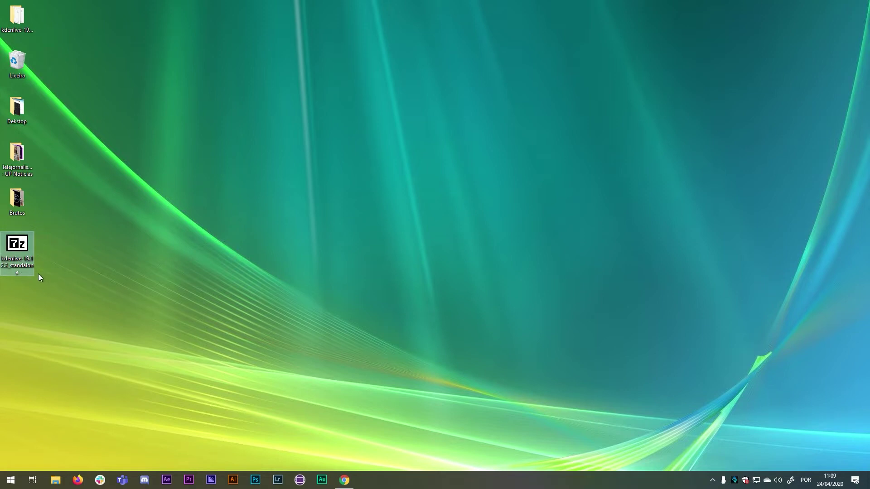
pyautogui.moveTo(14, 246)
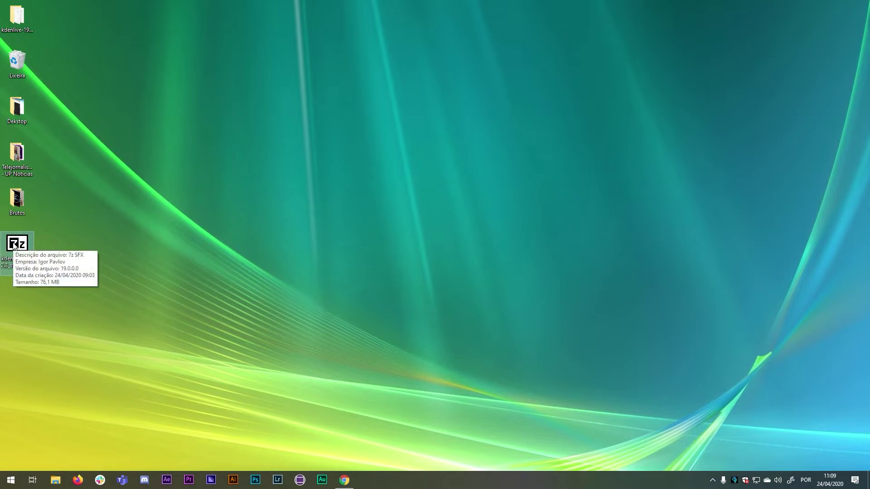
pyautogui.doubleClick(14, 245)
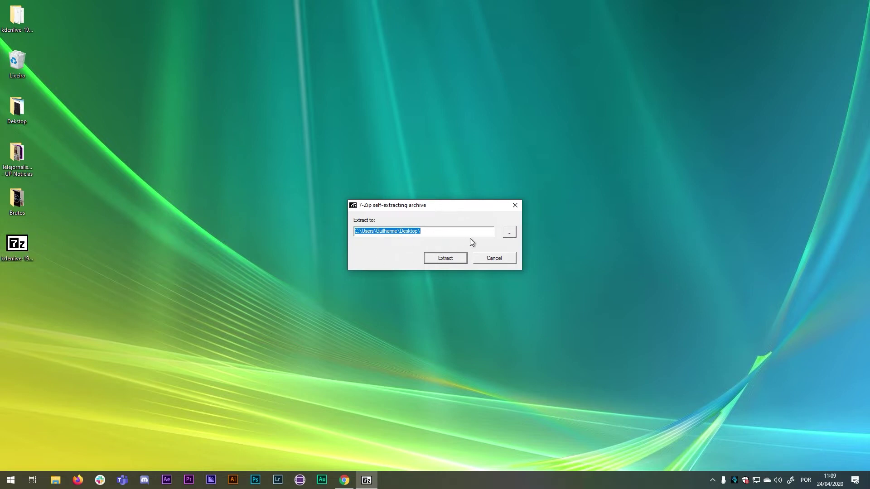
# Browse the folders of drive C:, then cancel to keep the Desktop as the extraction path.
pyautogui.click(509, 233)
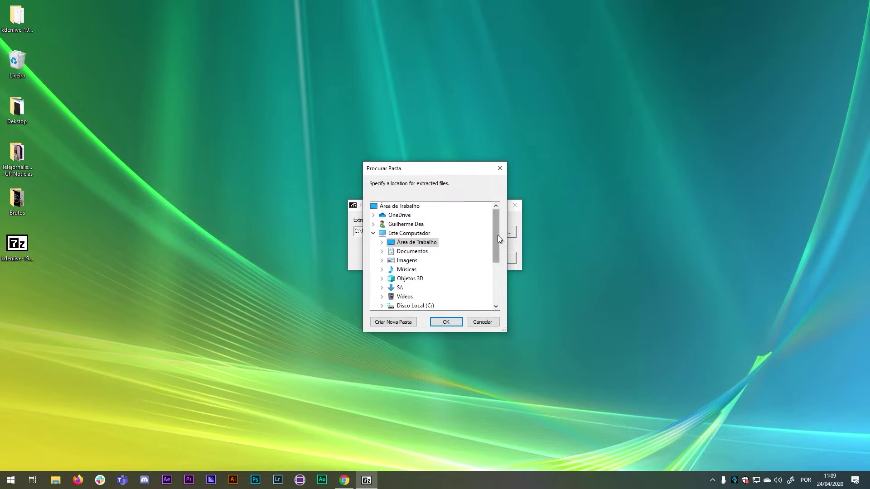
pyautogui.moveTo(496, 224)
pyautogui.mouseDown()
pyautogui.moveTo(498, 260)
pyautogui.moveTo(501, 229)
pyautogui.mouseUp()
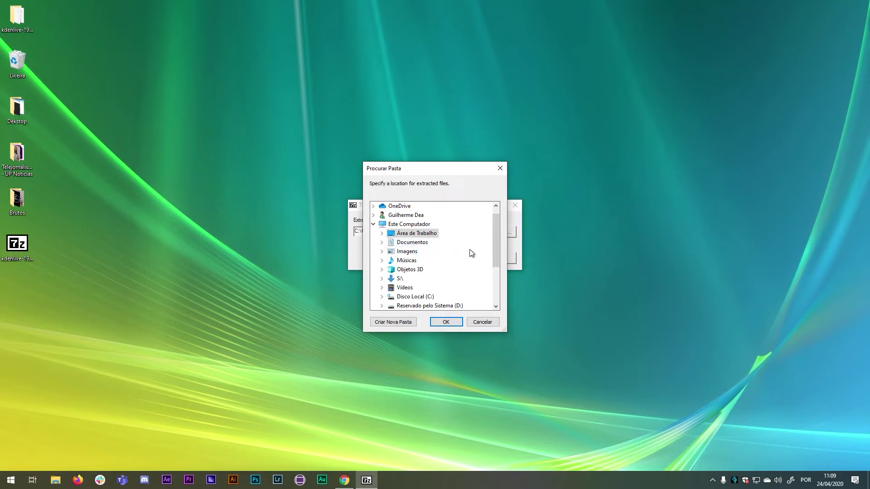
pyautogui.moveTo(495, 232); pyautogui.dragTo(496, 239)
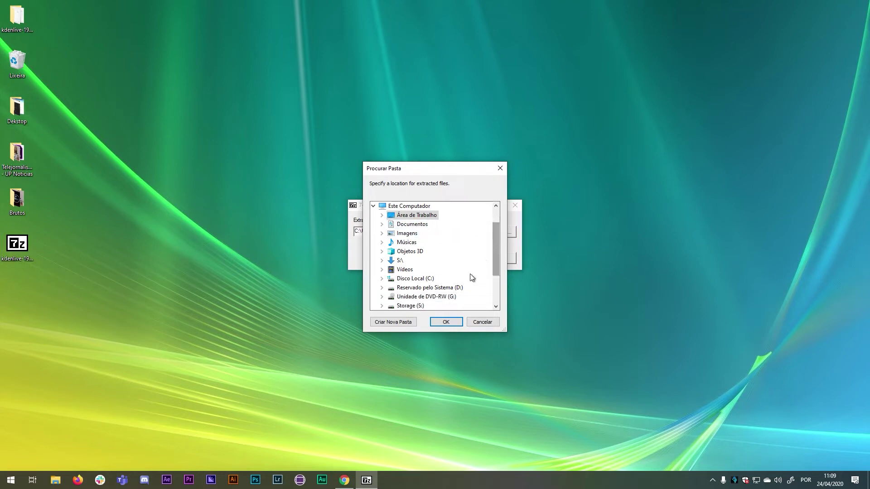
pyautogui.click(381, 278)
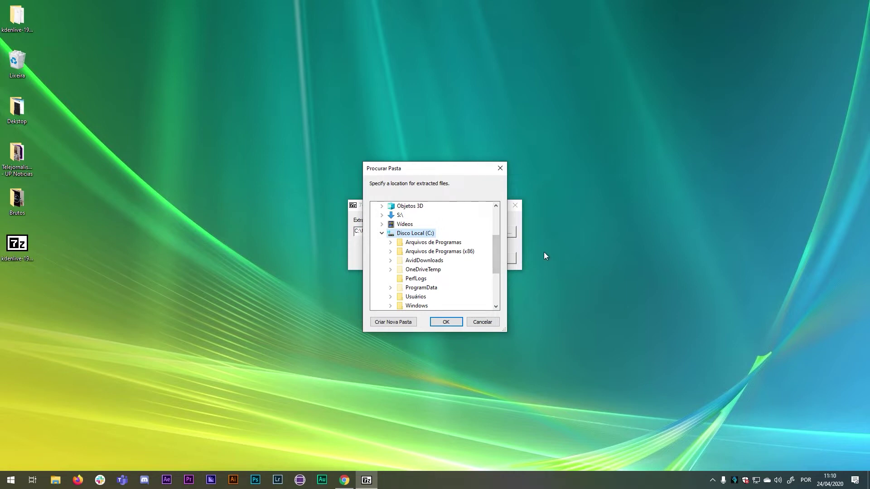
pyautogui.click(494, 322)
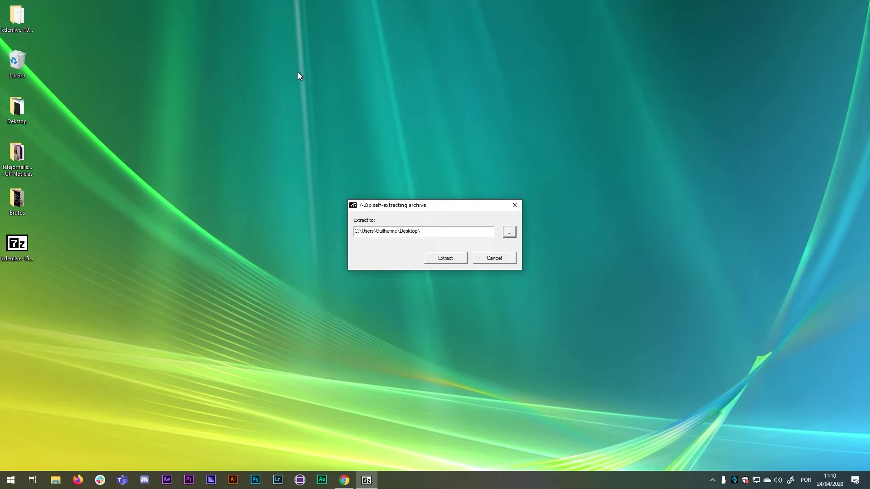
pyautogui.click(17, 18)
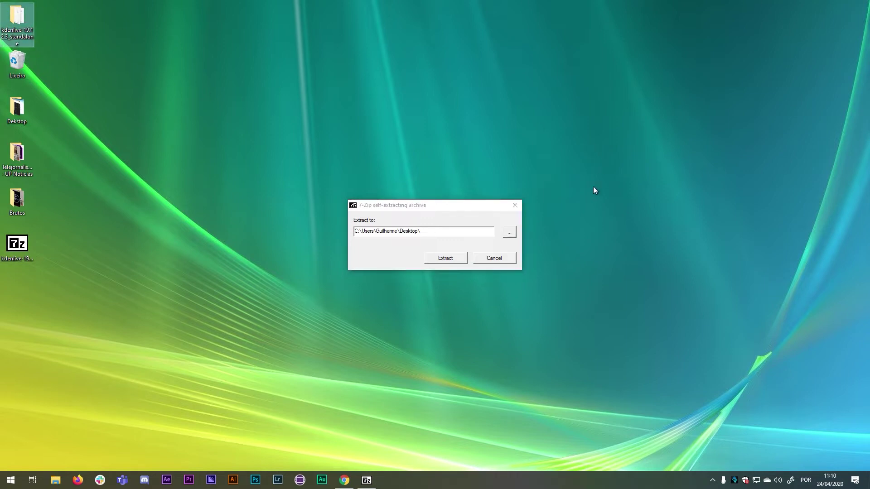
# Cancel the extraction and open the kdenlive-19.12.3_standalone bin folder.
pyautogui.click(507, 257)
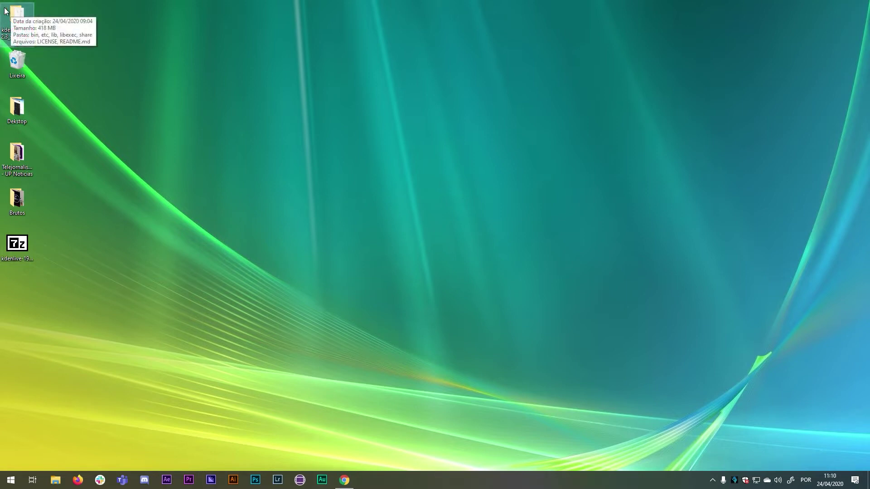
pyautogui.doubleClick(25, 33)
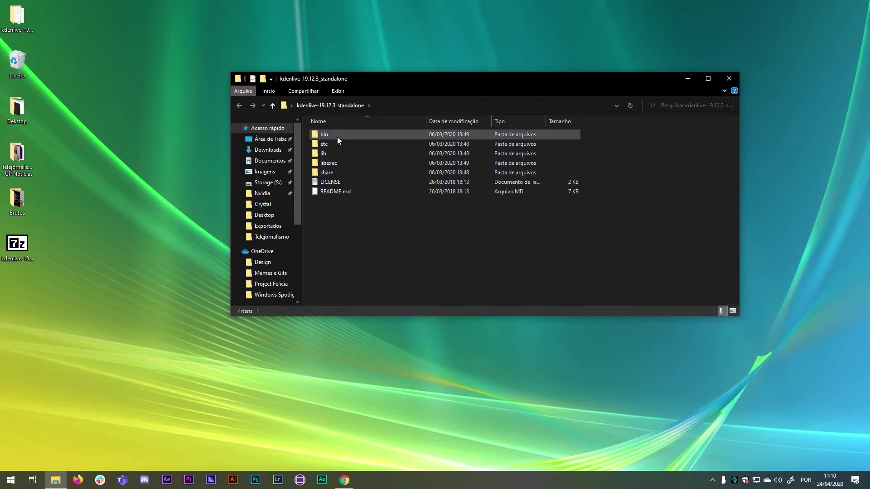
pyautogui.moveTo(330, 132)
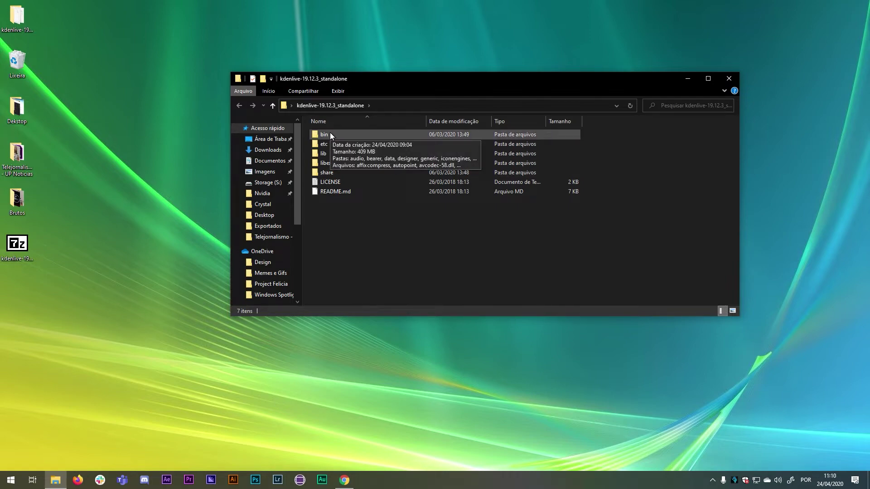
pyautogui.doubleClick(324, 134)
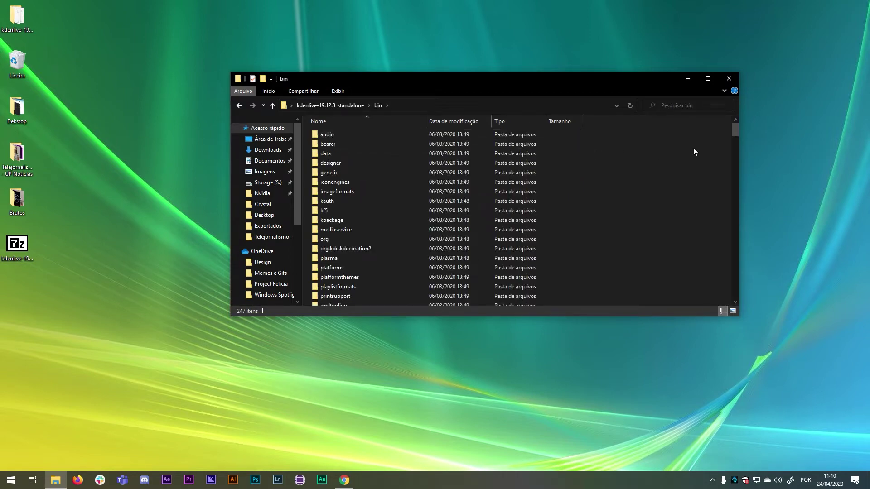
pyautogui.write('styles')
pyautogui.moveTo(735, 127); pyautogui.dragTo(744, 171)
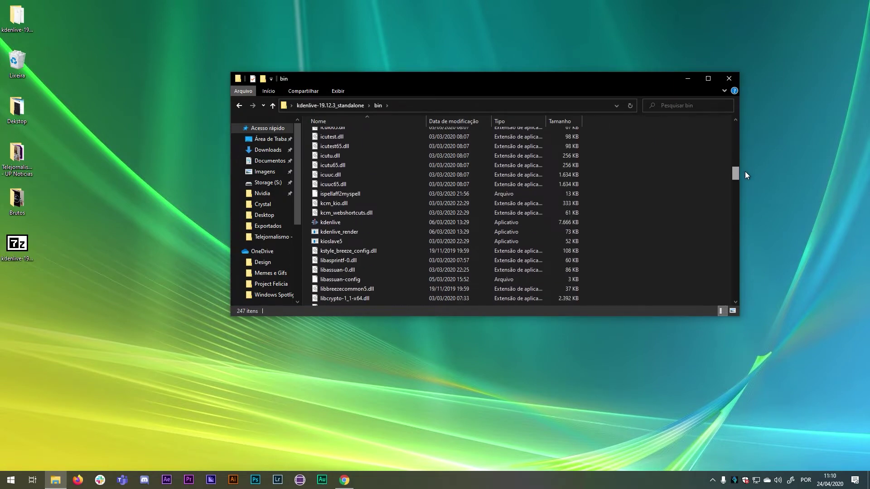
# Send a kdenlive shortcut to Área de trabalho and close the bin folder window.
pyautogui.click(319, 222)
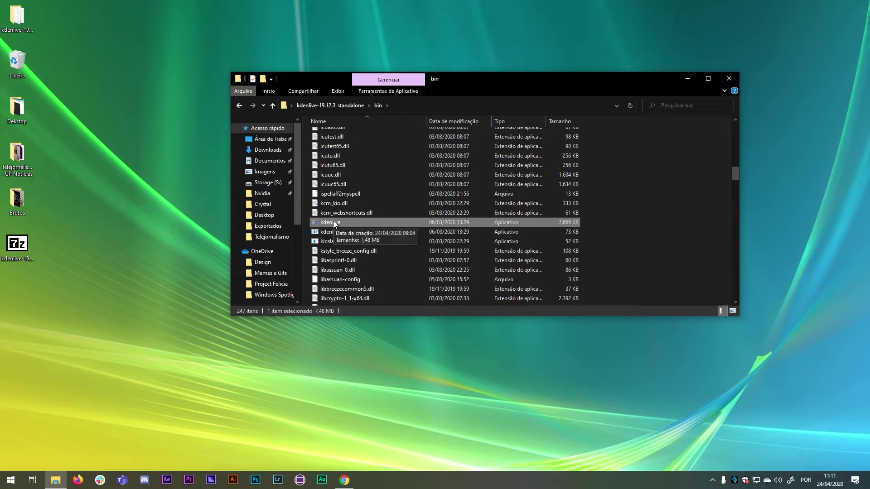
pyautogui.rightClick(334, 222)
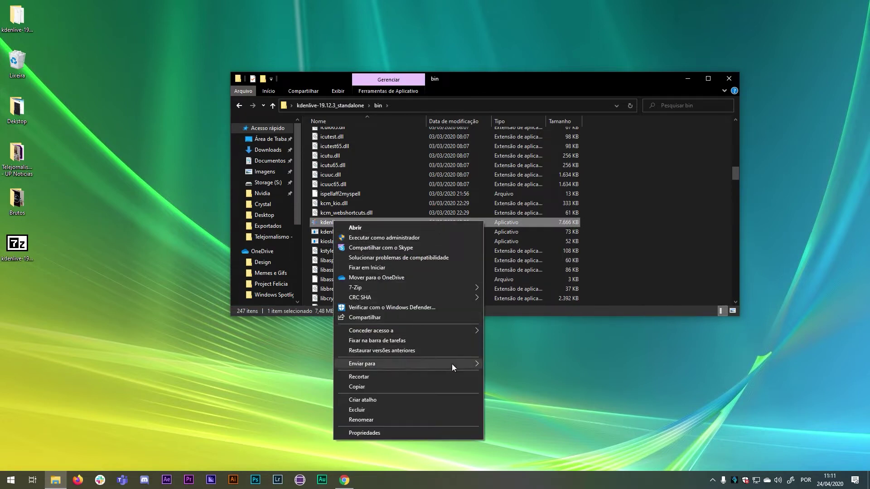
pyautogui.moveTo(451, 363)
pyautogui.click(506, 368)
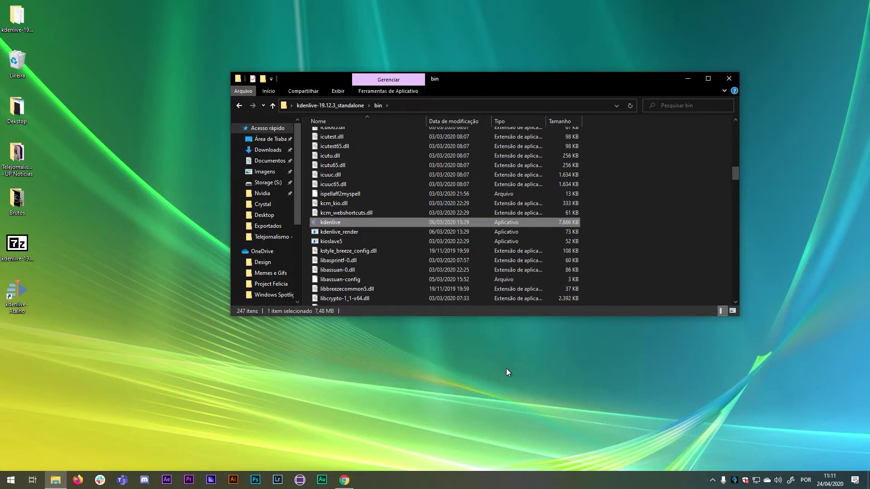
pyautogui.click(14, 293)
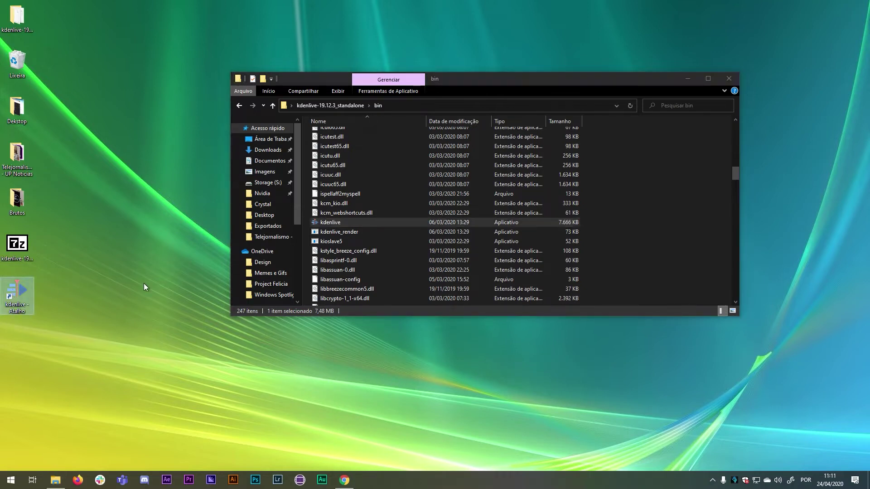
pyautogui.click(735, 81)
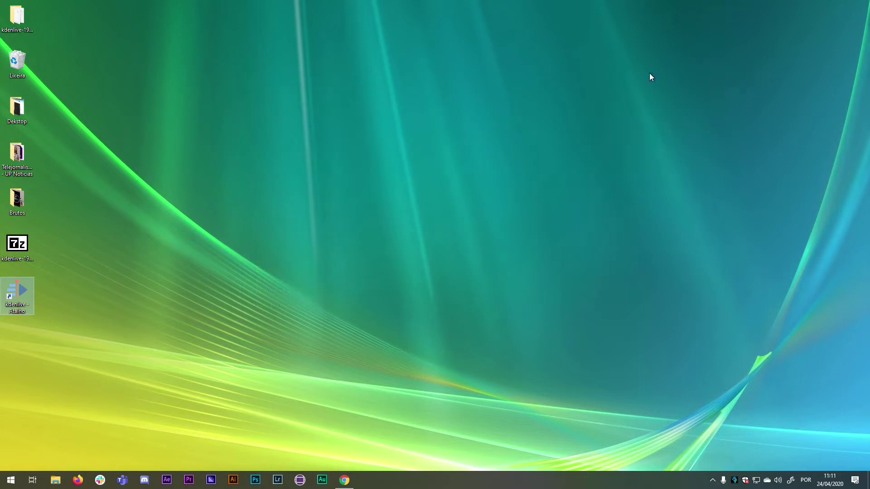
pyautogui.click(44, 340)
pyautogui.moveTo(54, 354); pyautogui.dragTo(7, 290)
# Deselect the kdenlive shortcut on the desktop.
pyautogui.click(46, 339)
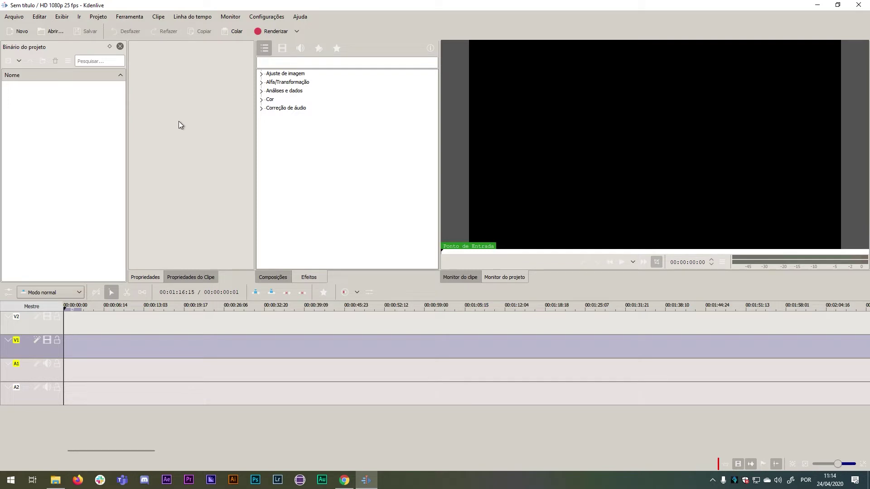
# Switch between the clip properties, general properties and compositions panels.
pyautogui.click(189, 278)
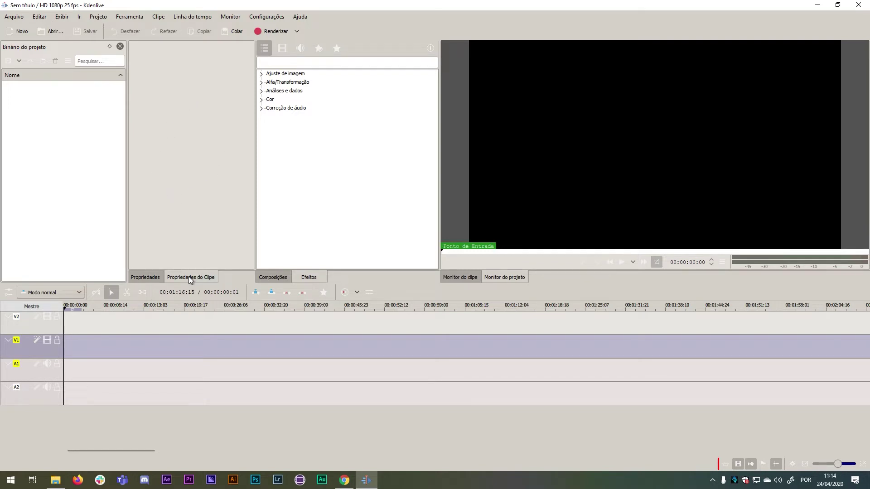
pyautogui.click(149, 277)
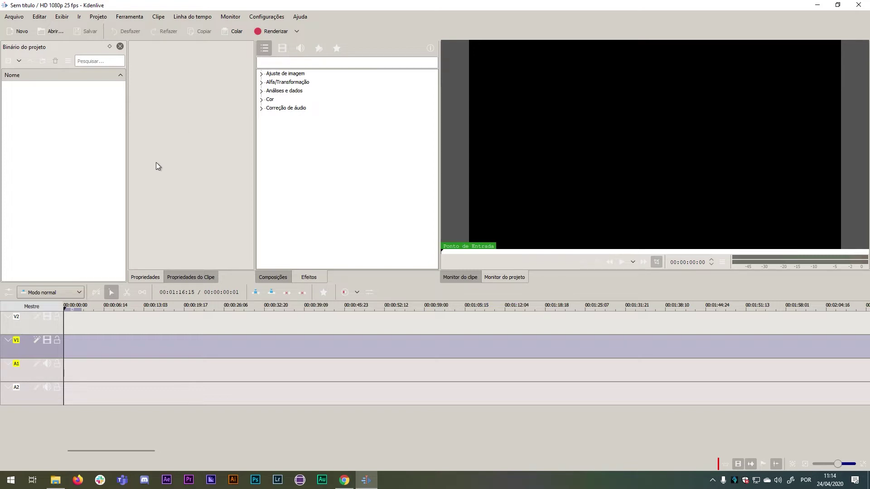
pyautogui.click(193, 275)
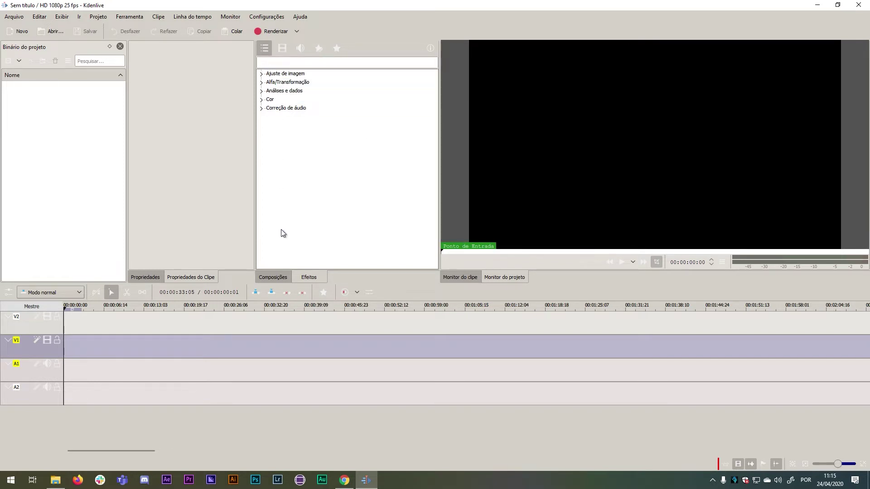
pyautogui.click(281, 278)
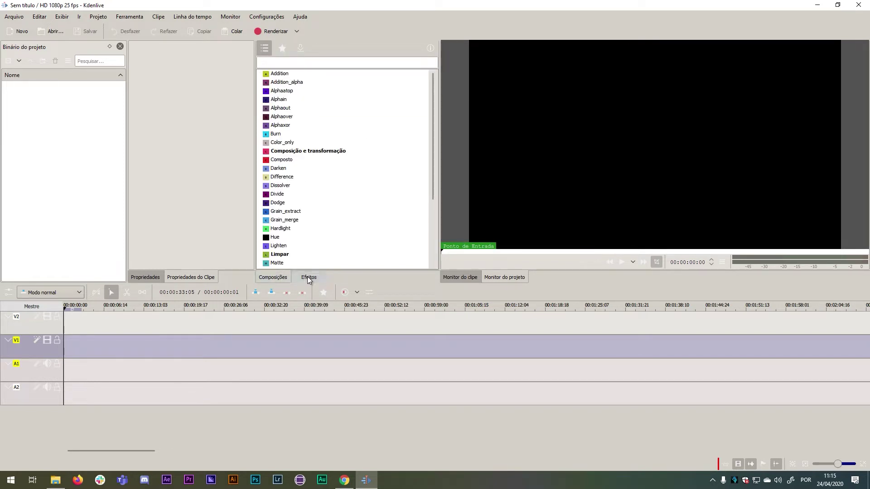
# Filter the effects list to video, then audio, then show all effect categories.
pyautogui.click(324, 276)
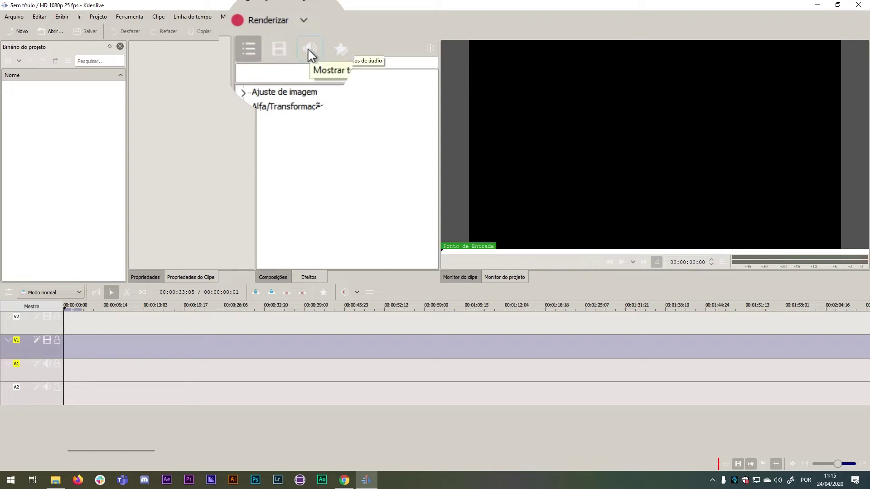
pyautogui.click(284, 39)
pyautogui.click(304, 43)
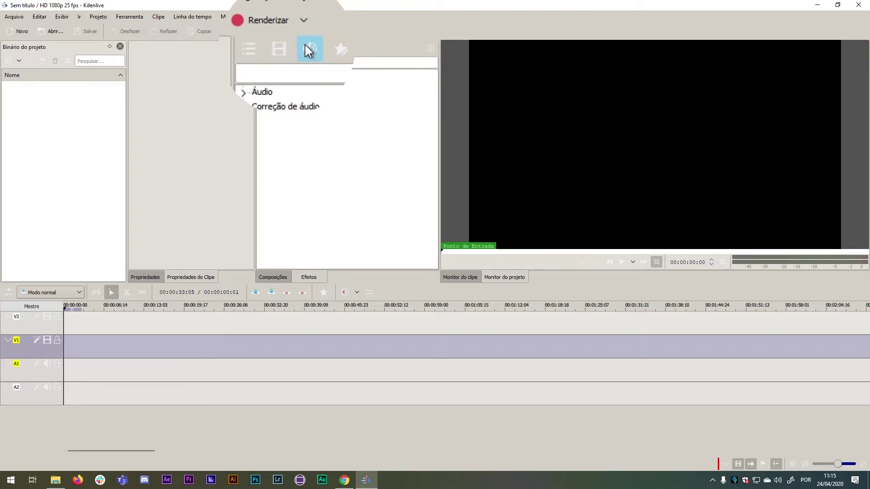
pyautogui.click(253, 45)
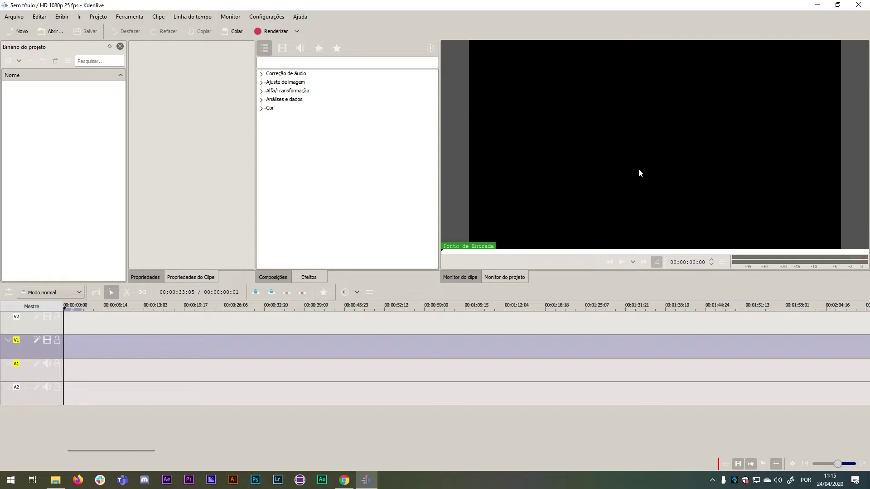
pyautogui.click(455, 277)
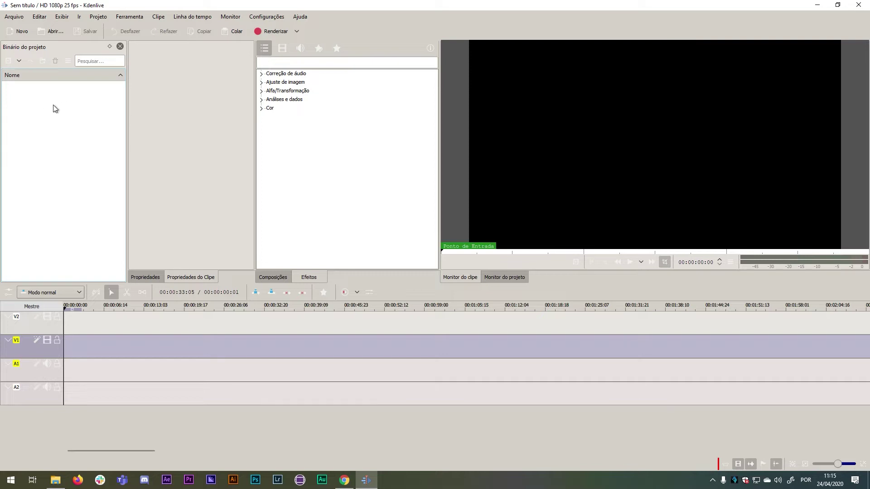
pyautogui.click(507, 276)
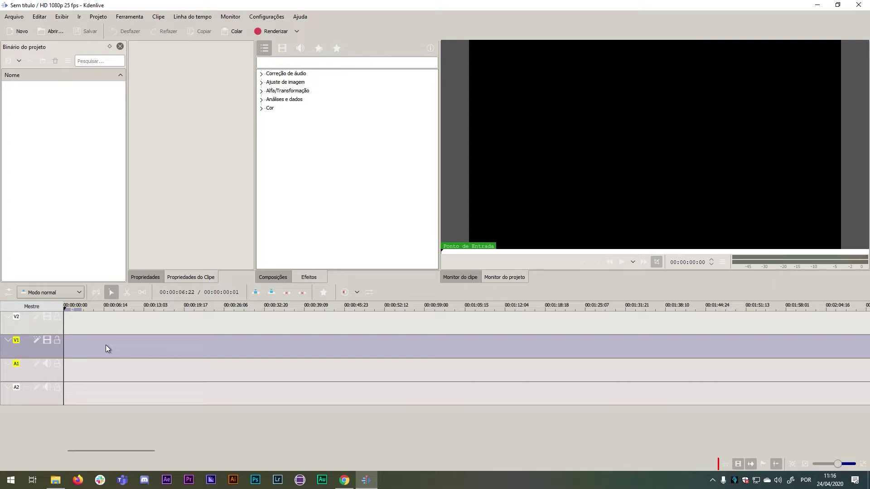
# Move the timeline playhead around the ruler, finally placing it at 00:00:24:24.
pyautogui.click(82, 347)
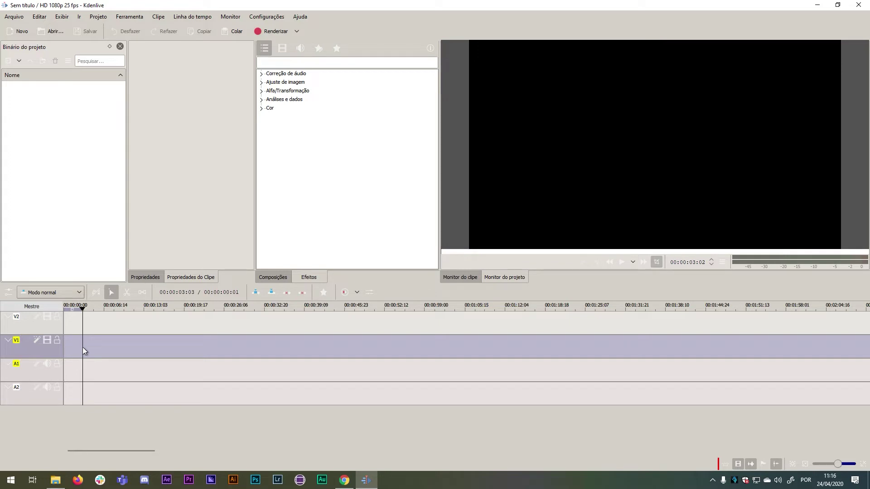
pyautogui.click(67, 319)
pyautogui.click(183, 309)
pyautogui.click(275, 309)
pyautogui.click(216, 306)
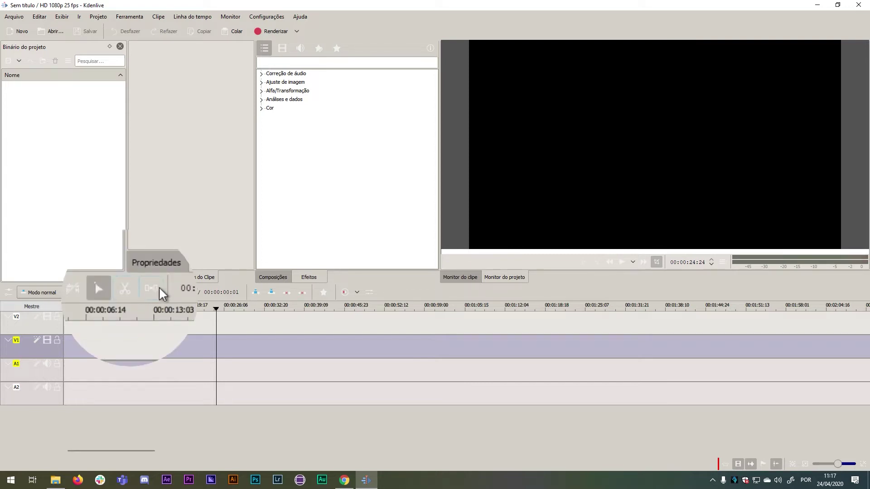
# Try the Selection and Razor tools, leaving the Spacer tool active on the timeline.
pyautogui.click(96, 288)
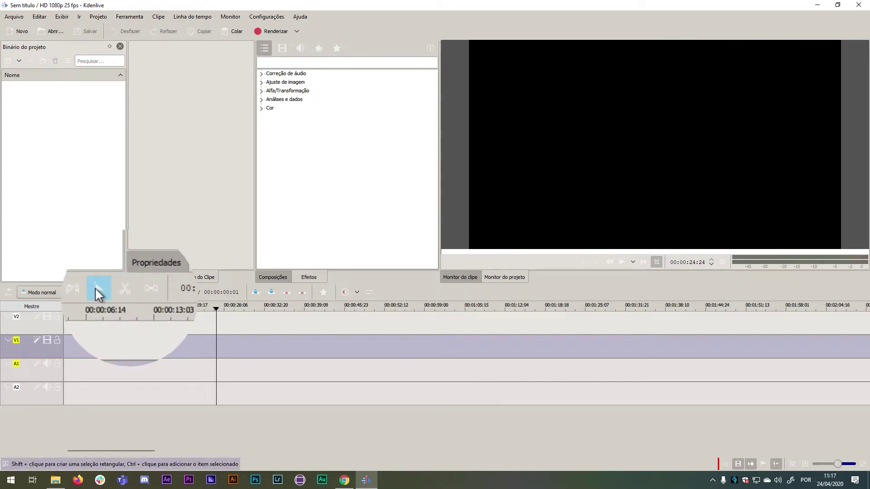
pyautogui.click(126, 290)
pyautogui.click(151, 290)
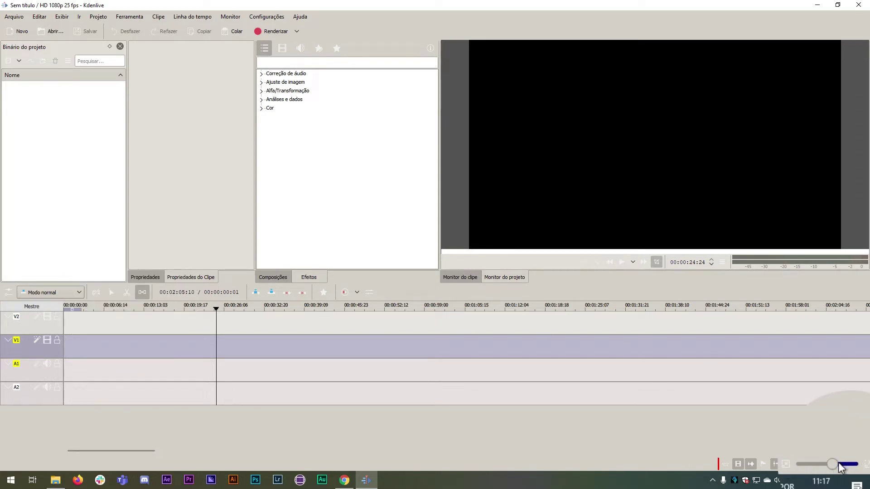
# Zoom the timeline far out, then slightly back in so the ruler spans about four minutes.
pyautogui.moveTo(833, 465); pyautogui.dragTo(803, 462)
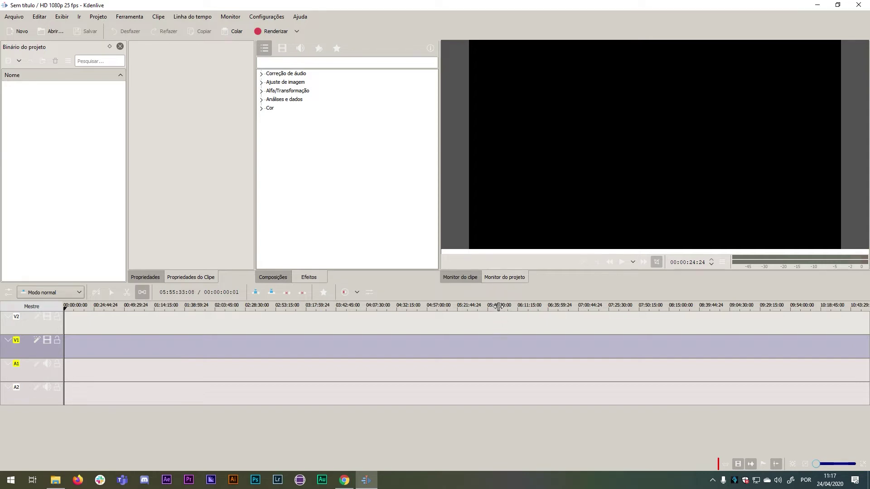
pyautogui.moveTo(816, 466); pyautogui.dragTo(825, 464)
pyautogui.scroll(1, 833, 466)
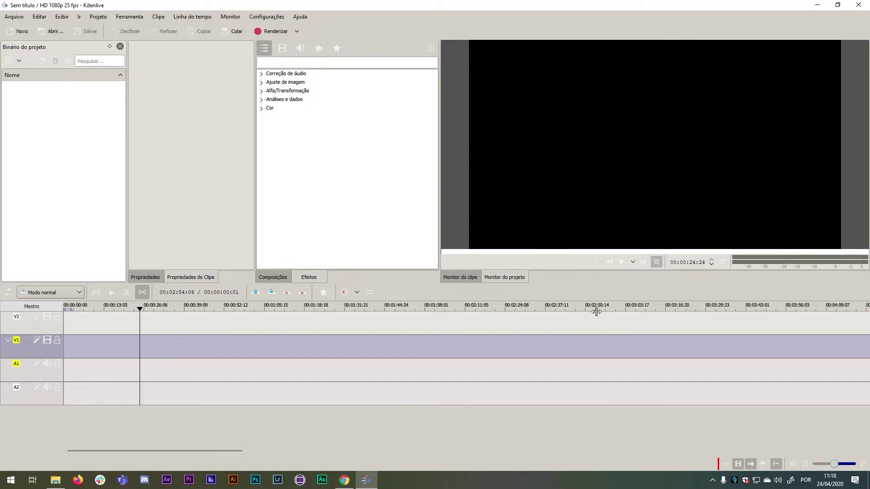
# Start a new project with Arquivo > Novo.
pyautogui.click(20, 18)
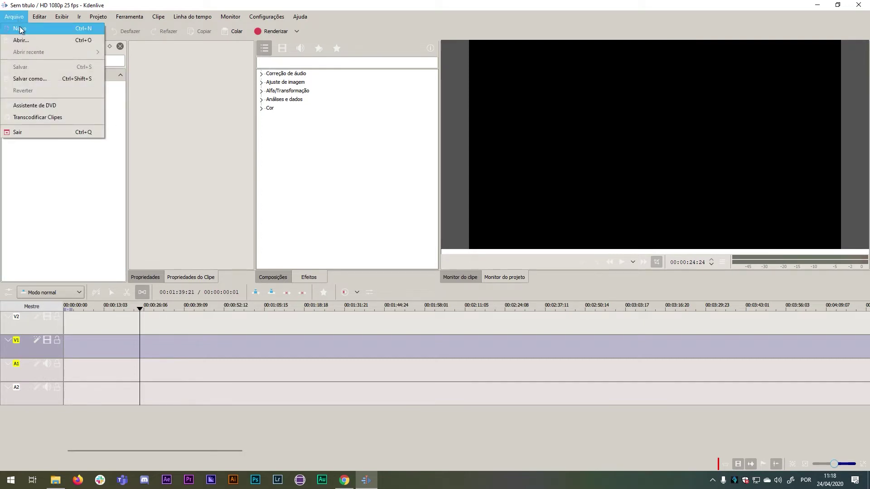
pyautogui.click(20, 29)
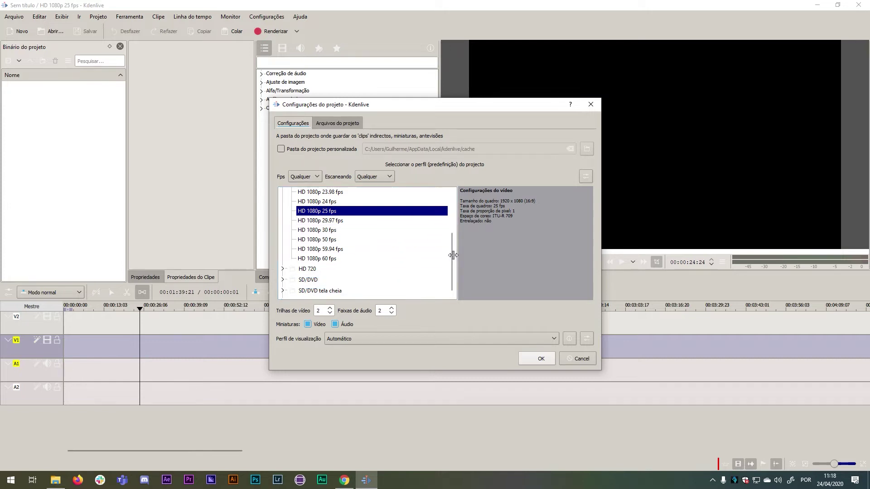
pyautogui.moveTo(452, 255); pyautogui.dragTo(454, 218)
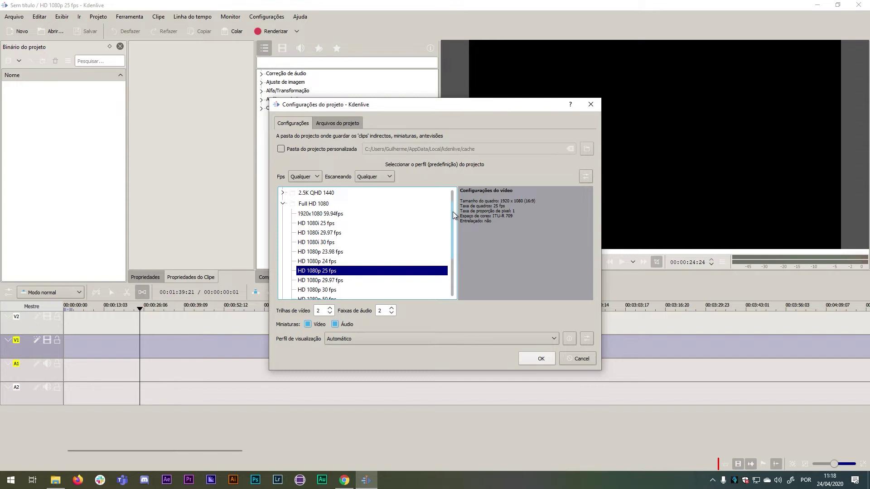
pyautogui.moveTo(454, 215); pyautogui.dragTo(453, 223)
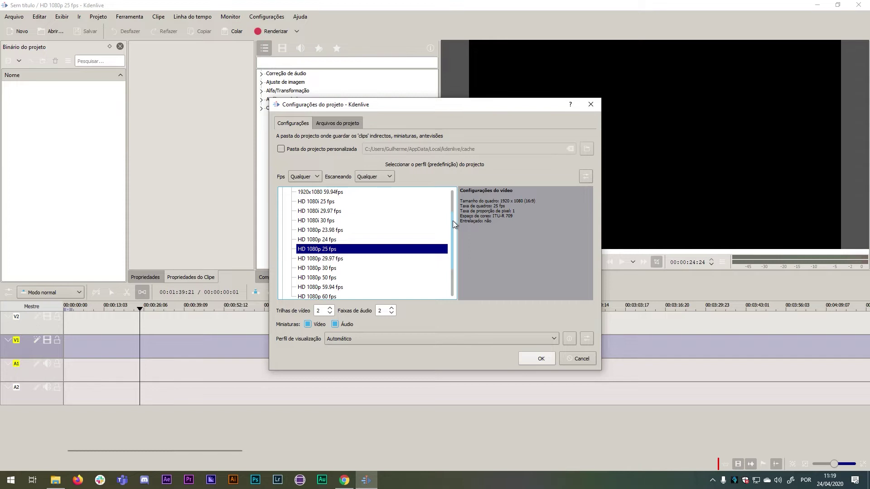
# Choose HD 1080p 30 fps, raise the video and audio track counts, and apply.
pyautogui.click(355, 258)
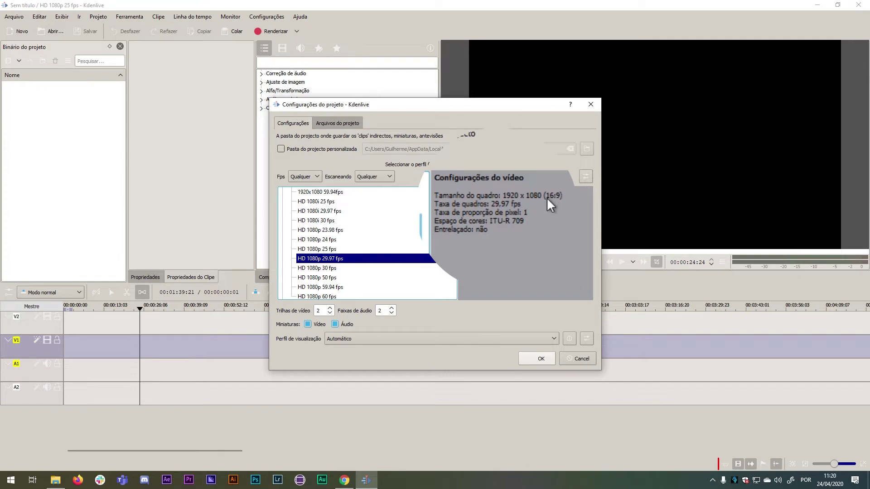
pyautogui.click(355, 269)
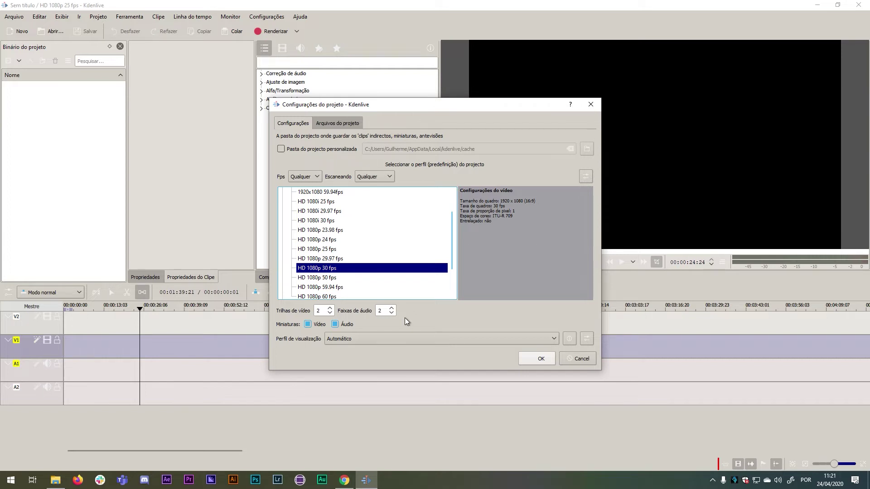
pyautogui.click(330, 308)
pyautogui.click(392, 308)
pyautogui.click(541, 360)
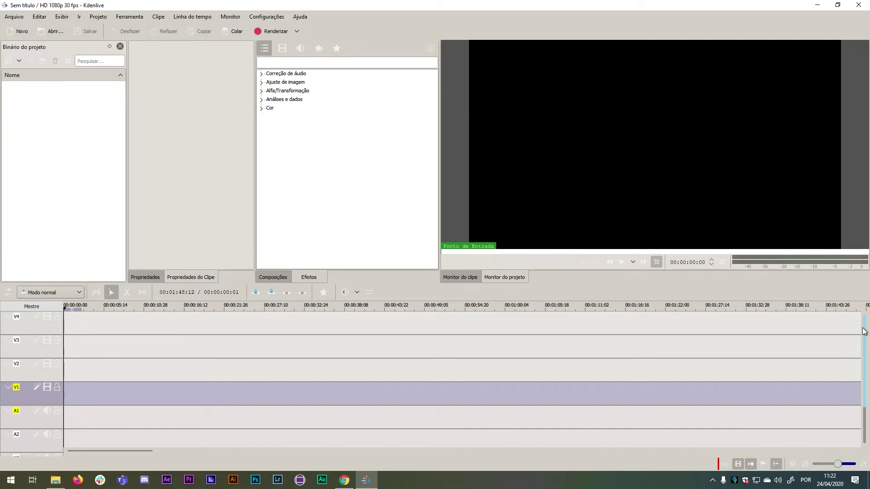
pyautogui.moveTo(864, 331); pyautogui.dragTo(860, 374)
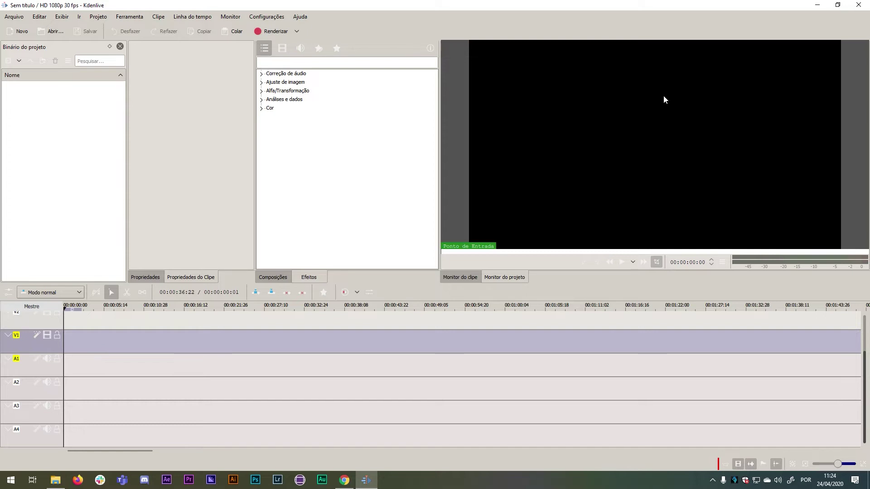
pyautogui.click(55, 479)
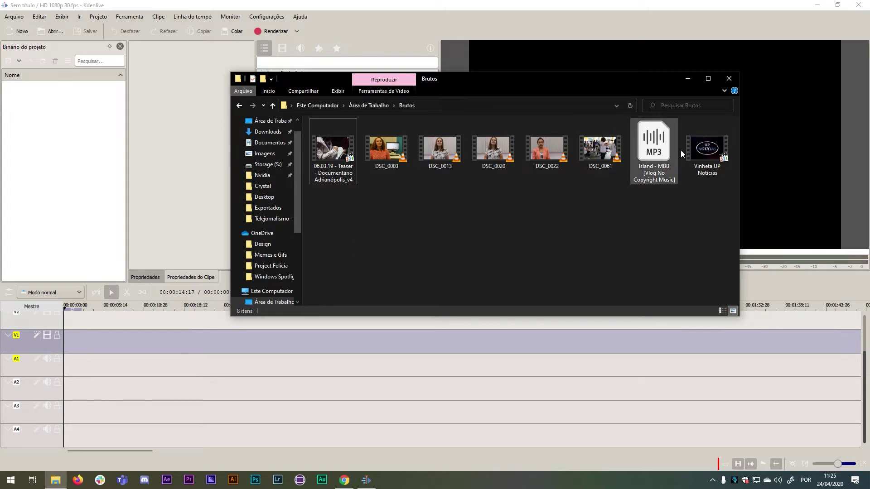
pyautogui.click(706, 147)
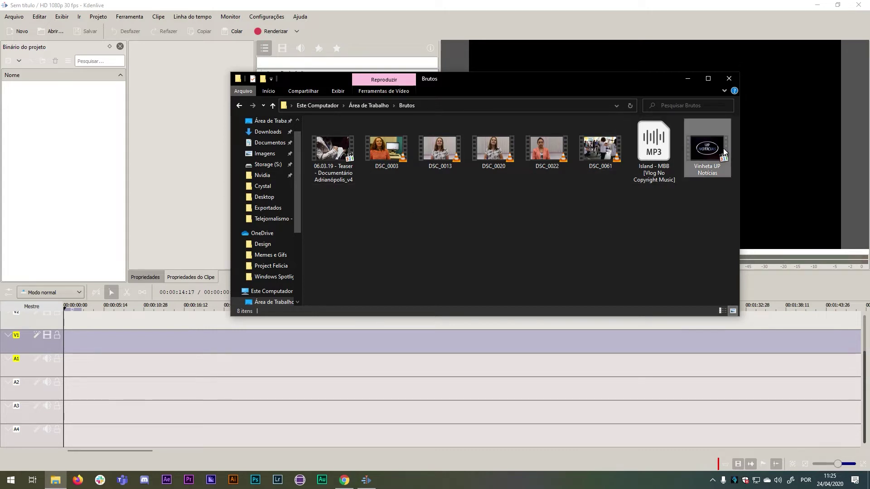
pyautogui.click(647, 145)
pyautogui.click(600, 148)
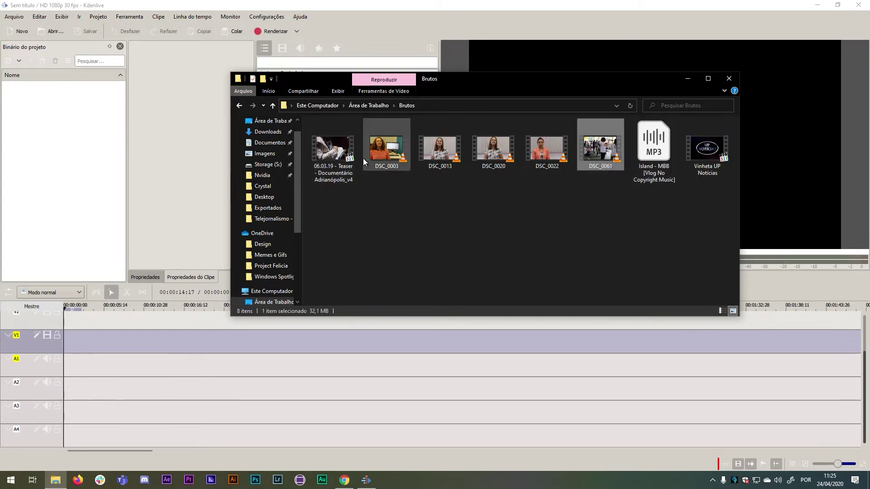
pyautogui.click(338, 152)
pyautogui.click(416, 203)
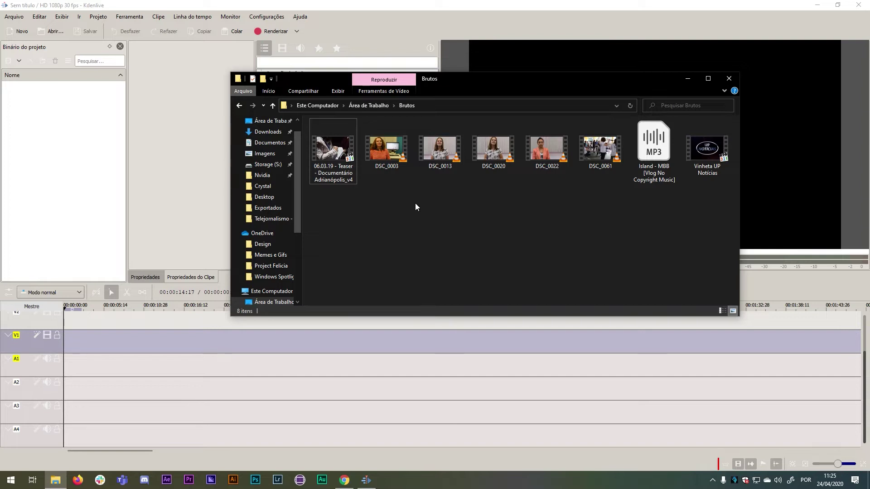
pyautogui.click(687, 78)
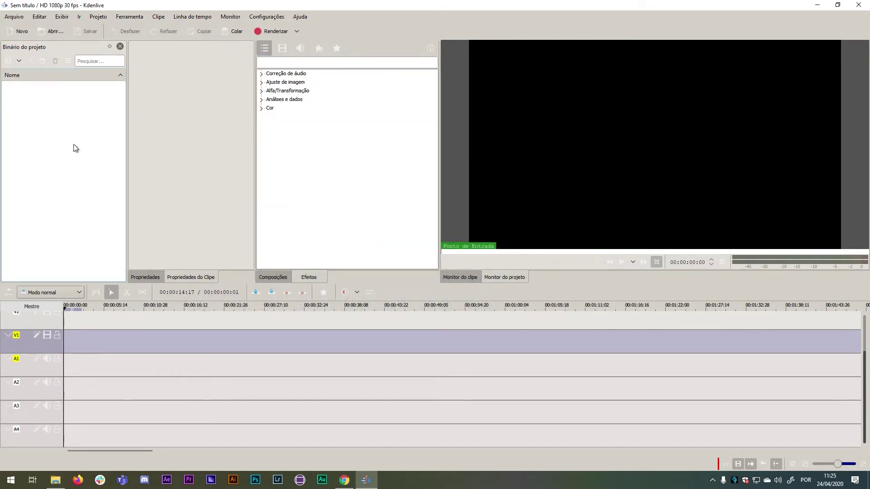
# In Add Clip, browse from C: through Users to Desktop\Brutos and select all eight media files.
pyautogui.click(8, 60)
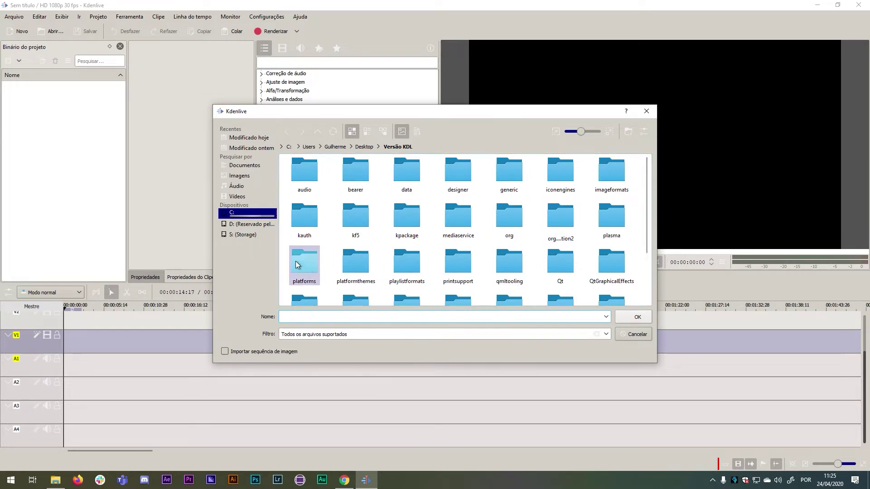
pyautogui.click(242, 214)
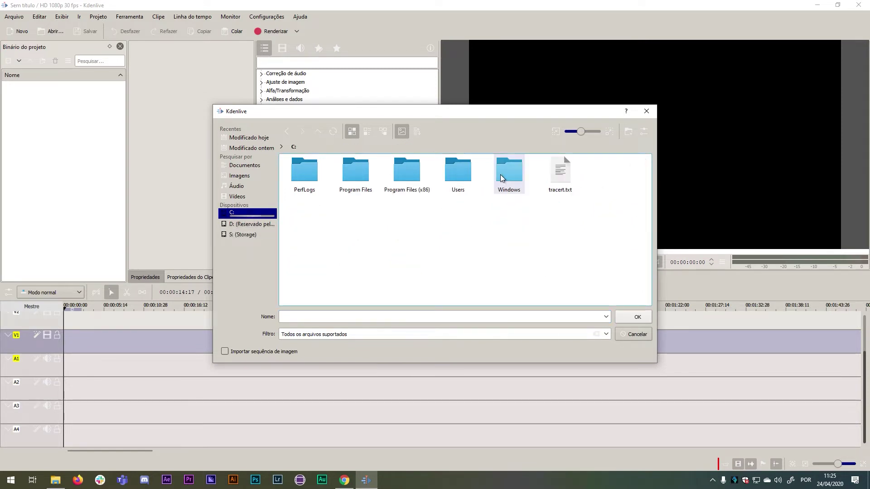
pyautogui.click(457, 174)
pyautogui.click(312, 181)
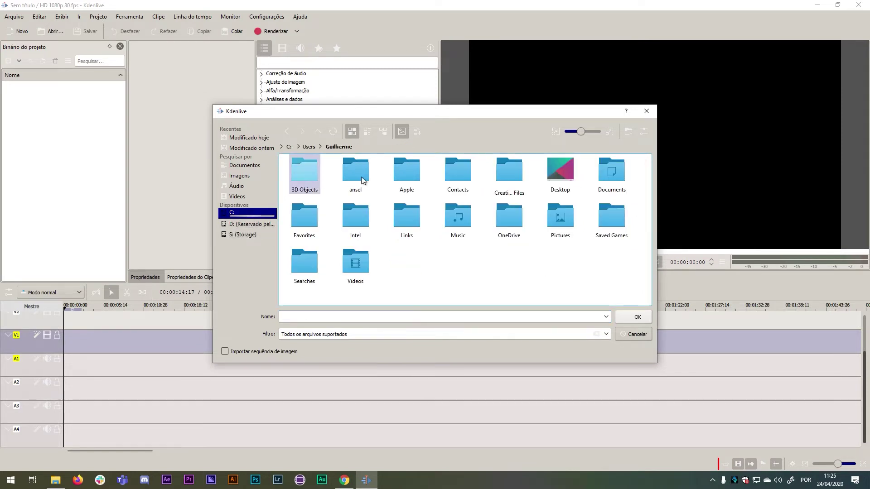
pyautogui.click(562, 174)
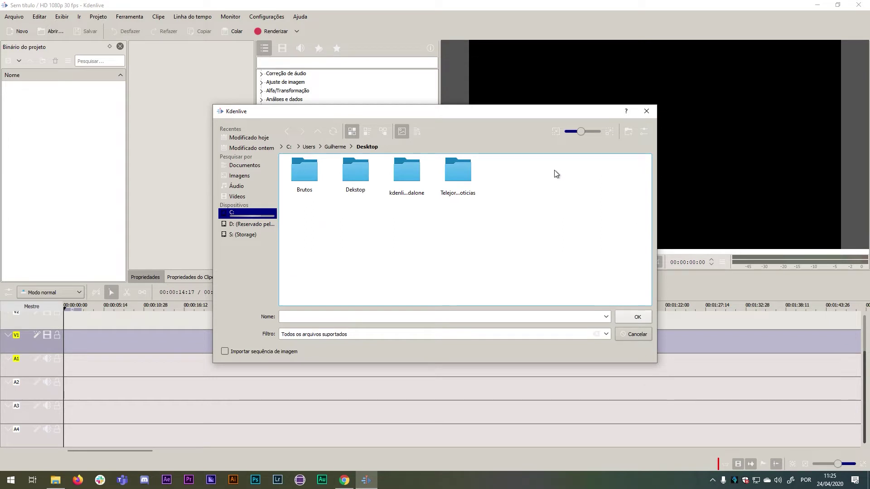
pyautogui.click(303, 171)
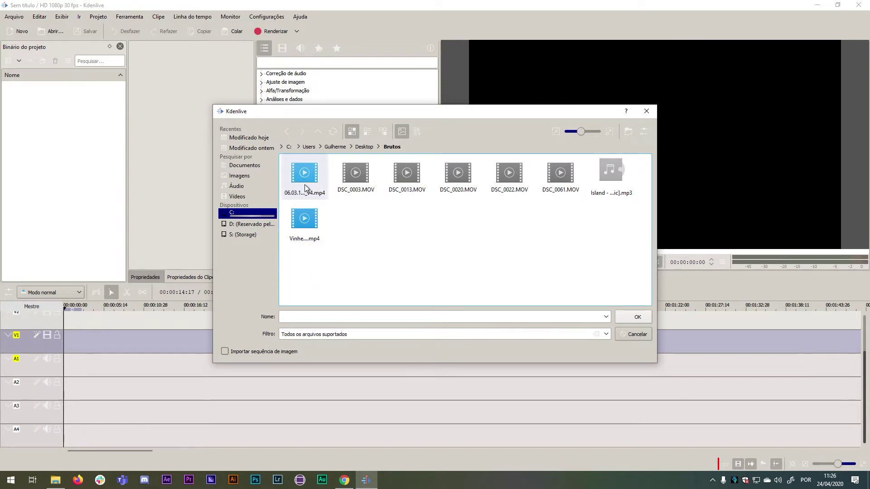
pyautogui.moveTo(297, 267); pyautogui.dragTo(608, 173)
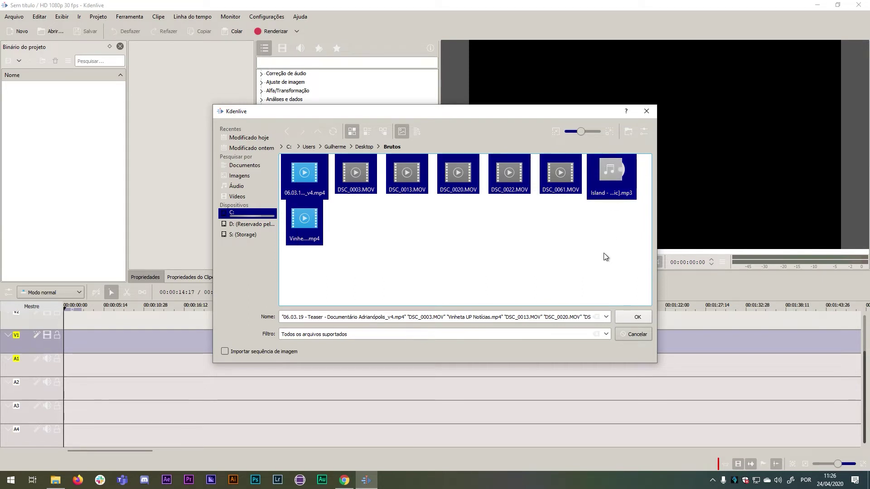
# Import the eight Brutos files into the bin, keeping the HD 1080p 30 fps profile.
pyautogui.click(634, 314)
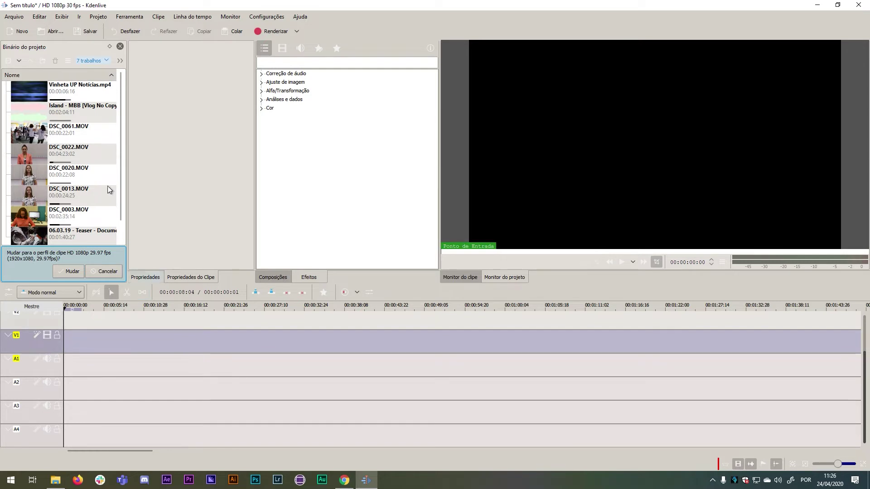
pyautogui.click(68, 174)
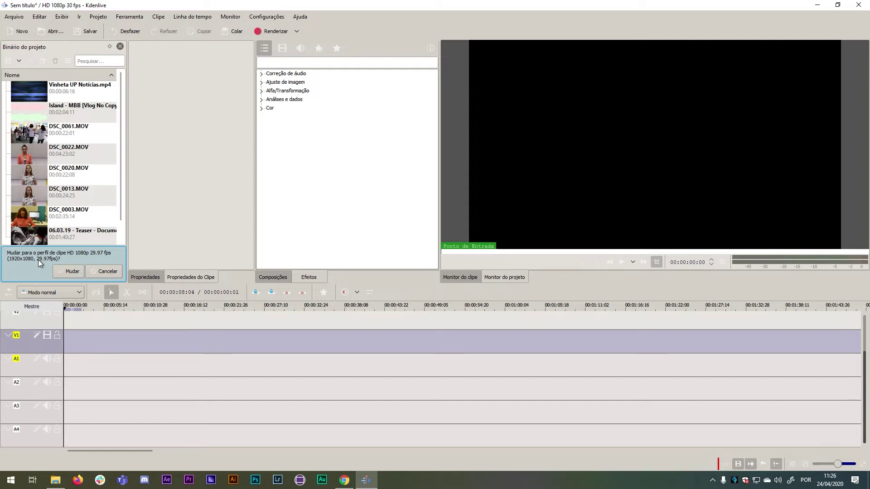
pyautogui.click(101, 275)
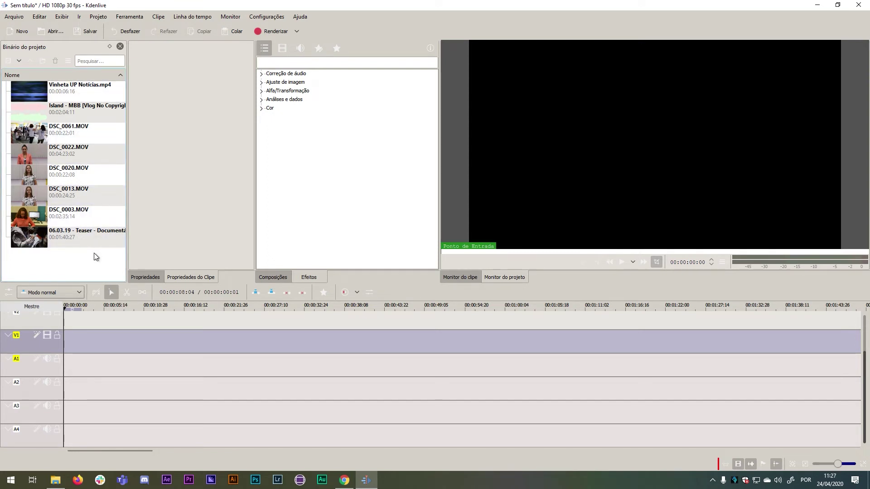
# Delete the 06.03.19 Teaser clip from the bin, then open and cancel the import window.
pyautogui.moveTo(99, 239); pyautogui.dragTo(80, 237)
pyautogui.press('Delete')
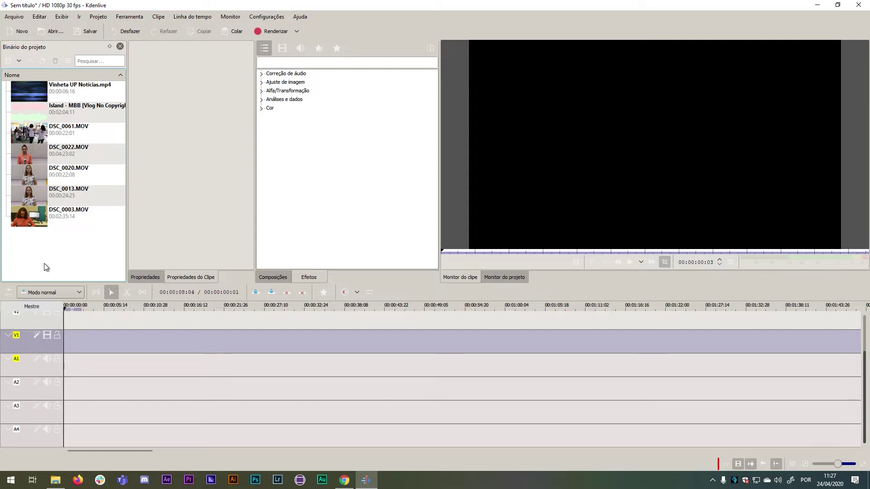
pyautogui.doubleClick(27, 264)
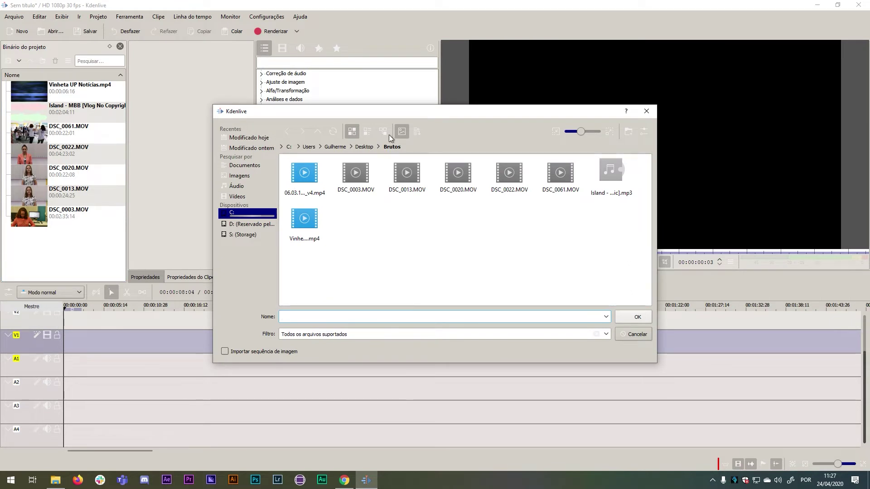
pyautogui.click(645, 113)
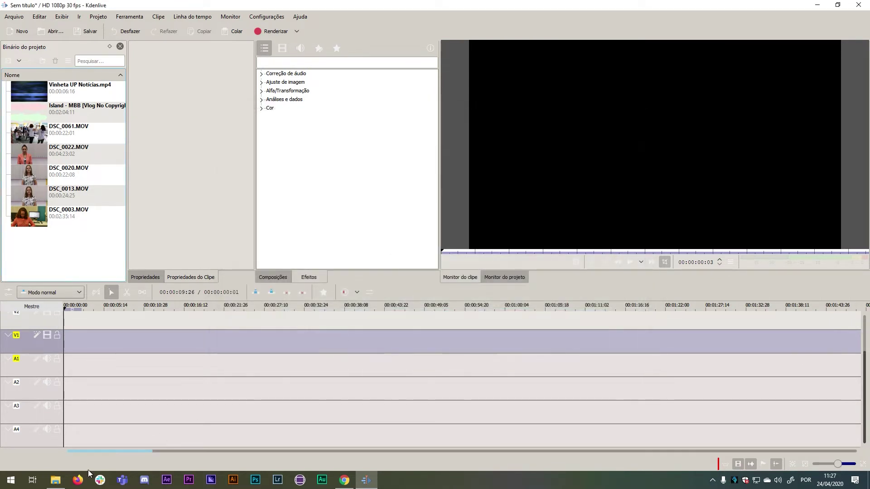
# Drag the 06.03.19 Teaser .mp4 from Brutos in File Explorer into the project bin.
pyautogui.click(54, 483)
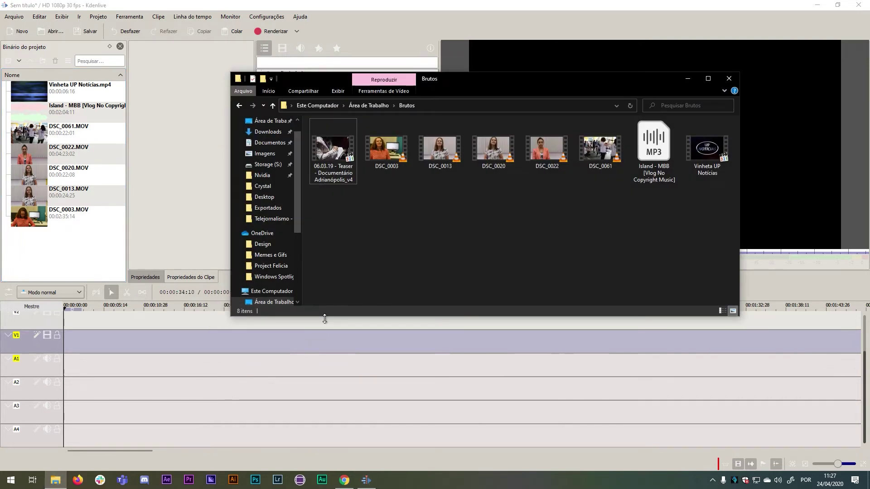
pyautogui.moveTo(336, 145); pyautogui.dragTo(75, 243)
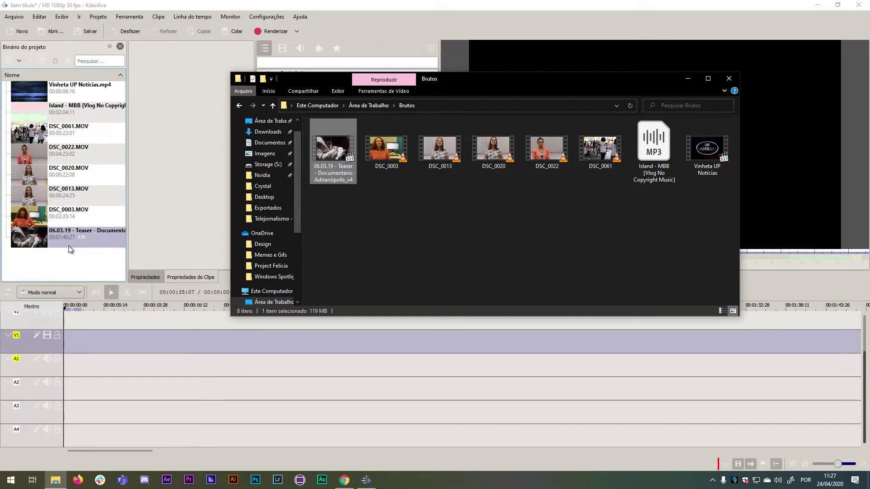
pyautogui.click(688, 80)
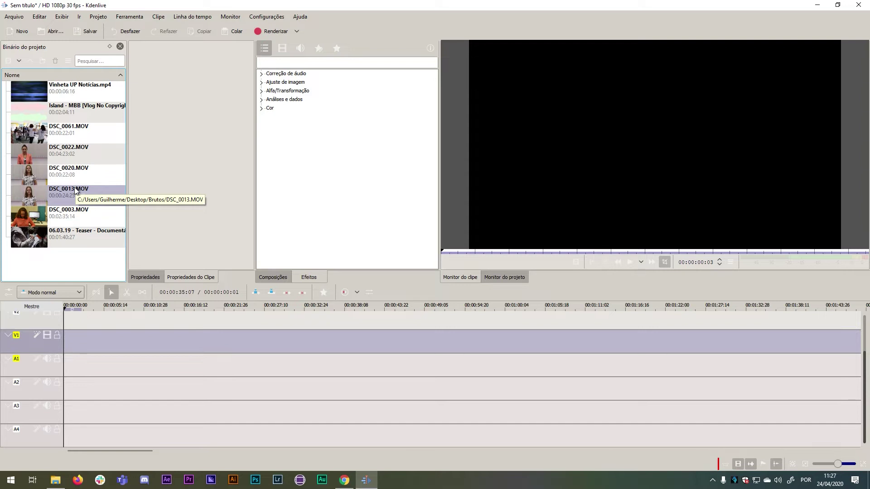
# Create a new project bin folder named Videos.
pyautogui.click(76, 190)
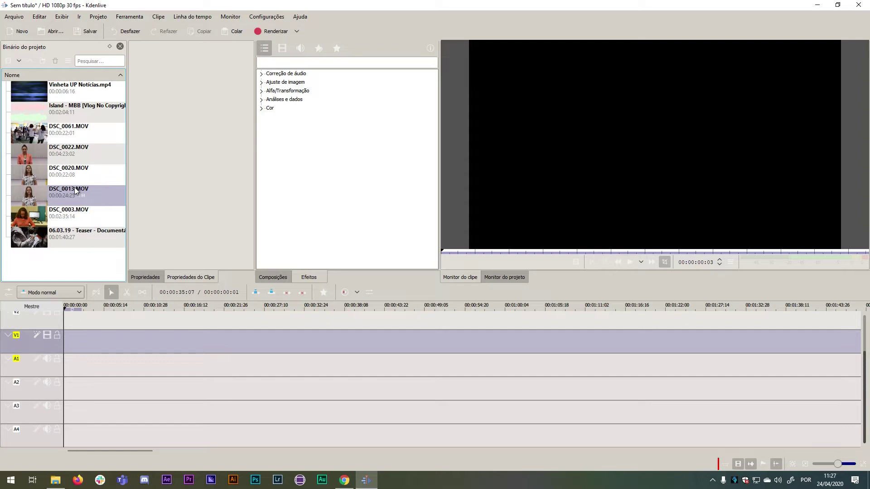
pyautogui.click(78, 261)
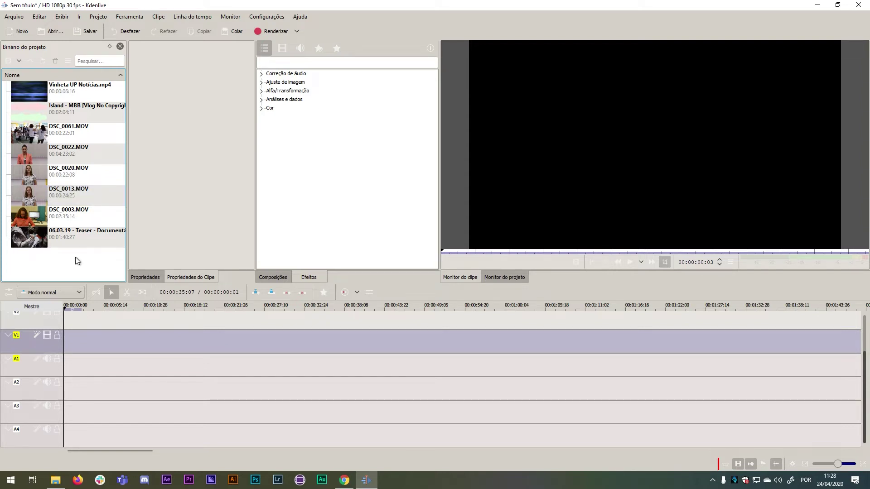
pyautogui.click(42, 59)
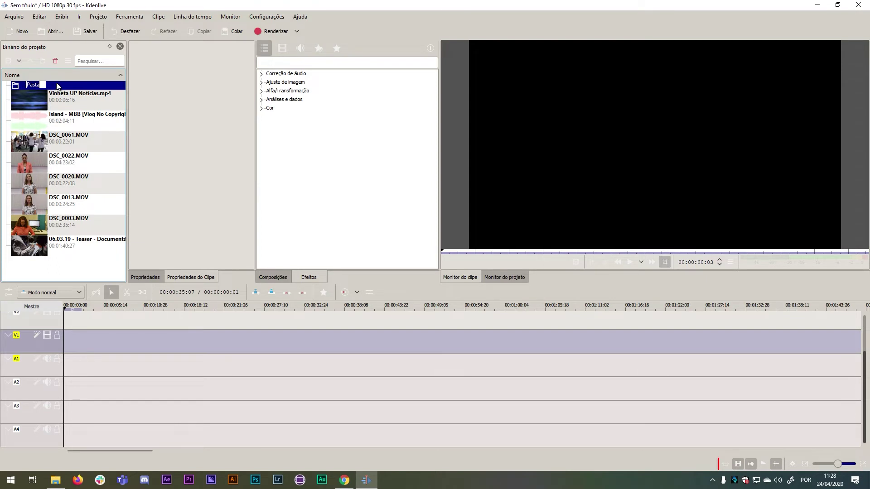
pyautogui.write('Videos')
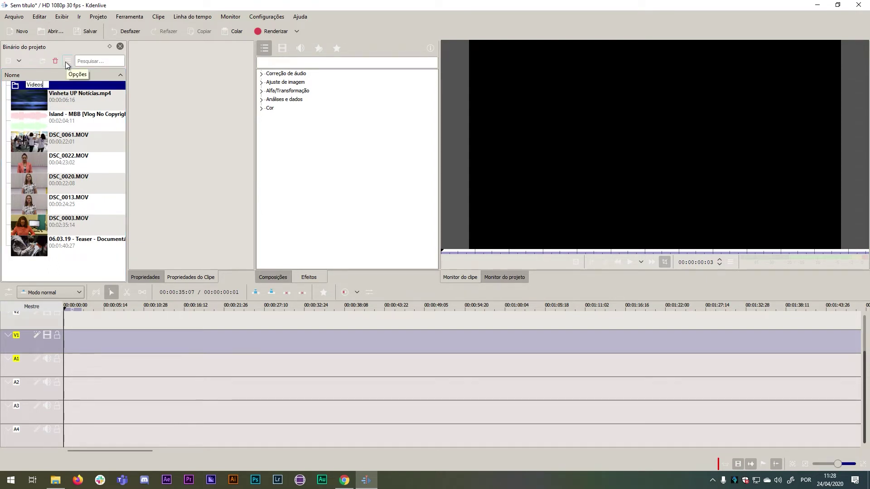
pyautogui.press('Return')
# Move DSC_0061, DSC_0020, DSC_0022, DSC_0003 and the Teaser clip into Videos, then expand it.
pyautogui.moveTo(63, 143); pyautogui.dragTo(45, 88)
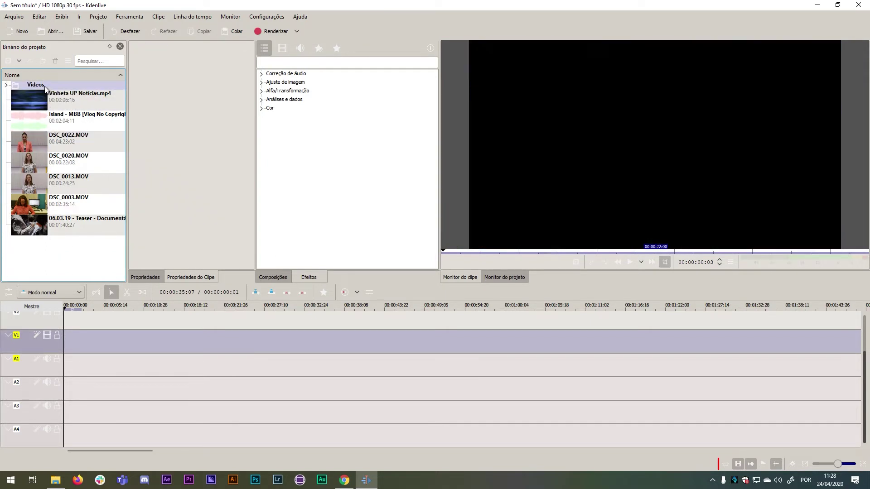
pyautogui.click(70, 160)
pyautogui.moveTo(45, 88); pyautogui.dragTo(45, 88)
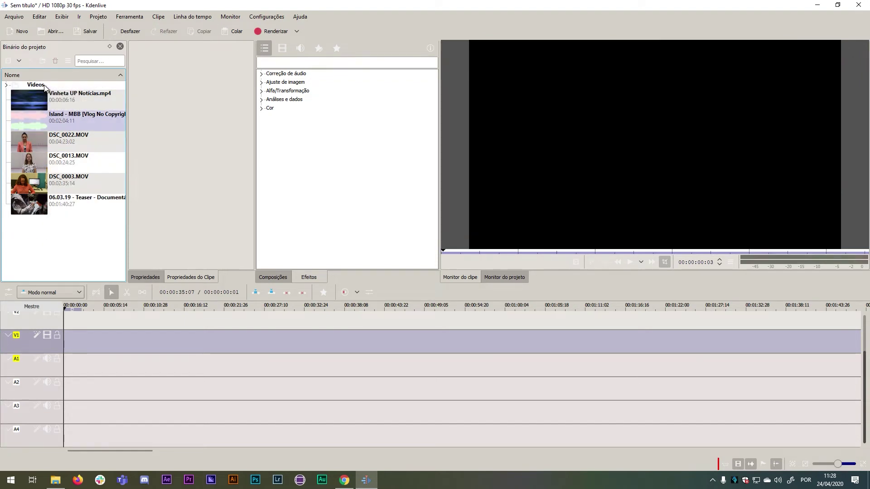
pyautogui.moveTo(70, 140); pyautogui.dragTo(34, 88)
pyautogui.moveTo(68, 139); pyautogui.dragTo(39, 86)
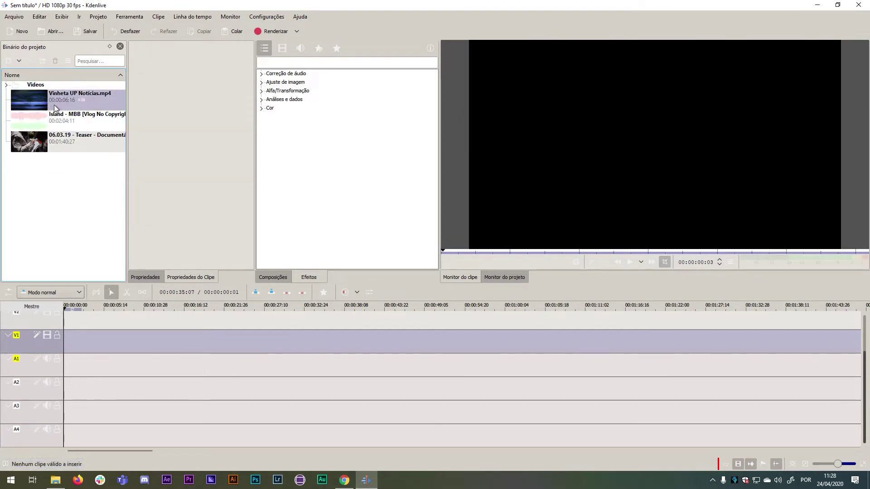
pyautogui.moveTo(66, 143); pyautogui.dragTo(4, 86)
pyautogui.click(6, 85)
pyautogui.click(33, 96)
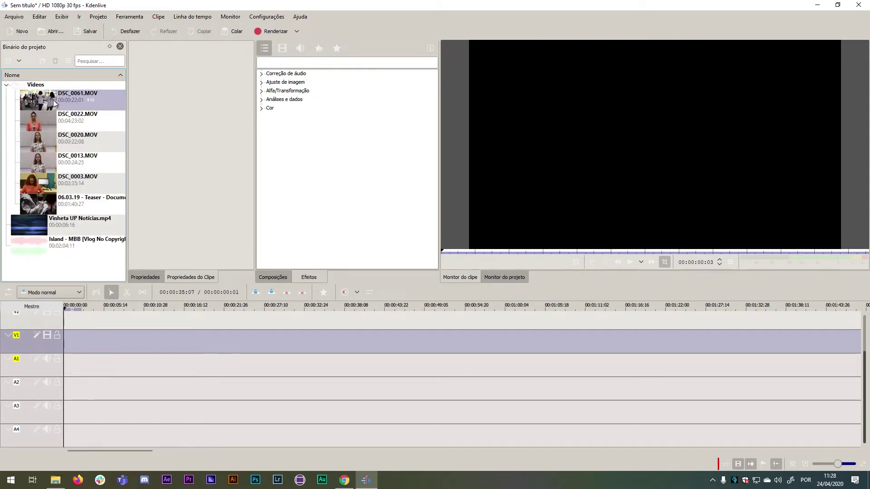
pyautogui.click(82, 145)
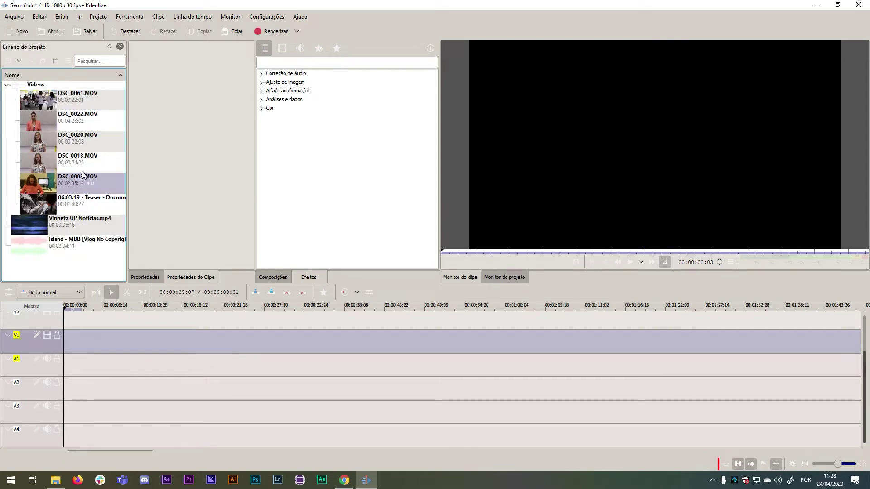
# Create two more bin folders named Trilha and Vinheta.
pyautogui.click(42, 61)
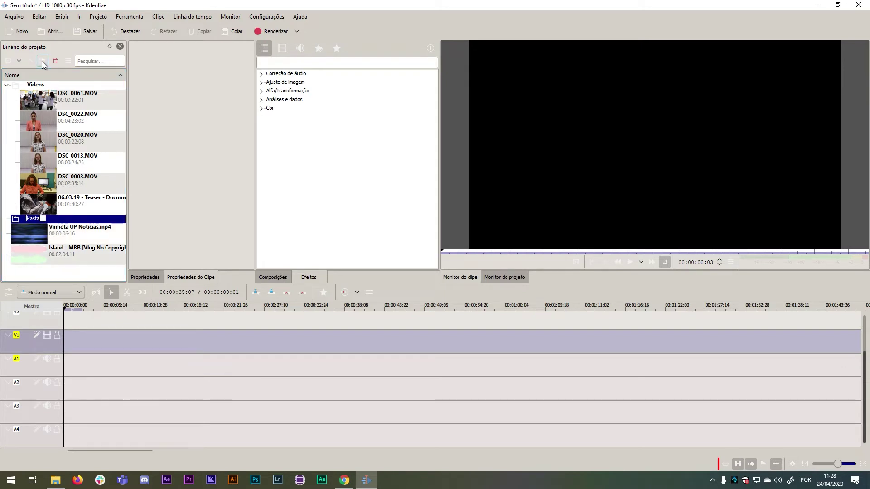
pyautogui.write('Trilha')
pyautogui.press('Return')
pyautogui.click(45, 58)
pyautogui.write('Vinheta')
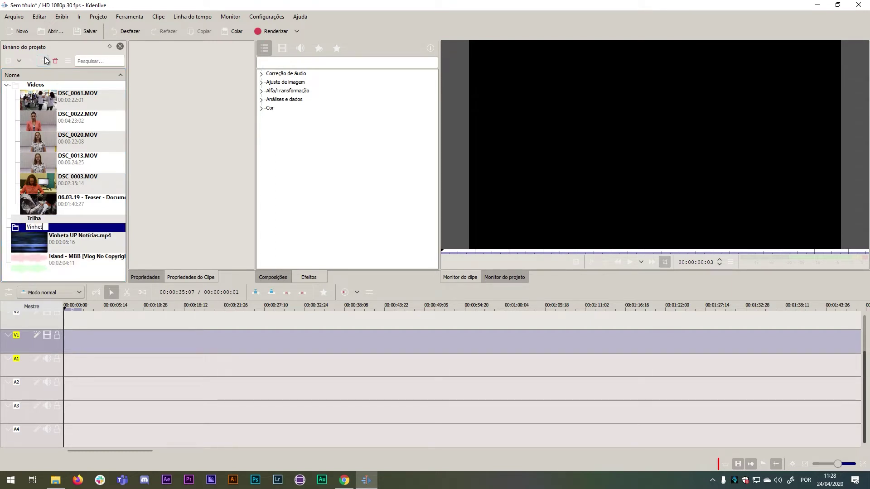
pyautogui.press('Return')
# Move Vinheta UP Notícias.mp4 into Vinheta and the Island music into Trilha, then expand all folders.
pyautogui.moveTo(81, 245); pyautogui.dragTo(47, 83)
pyautogui.click(97, 241)
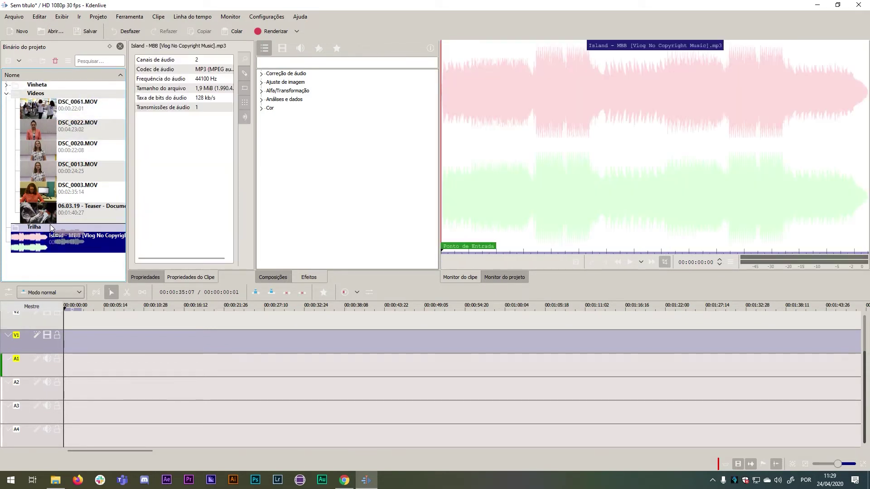
pyautogui.moveTo(22, 235); pyautogui.dragTo(24, 230)
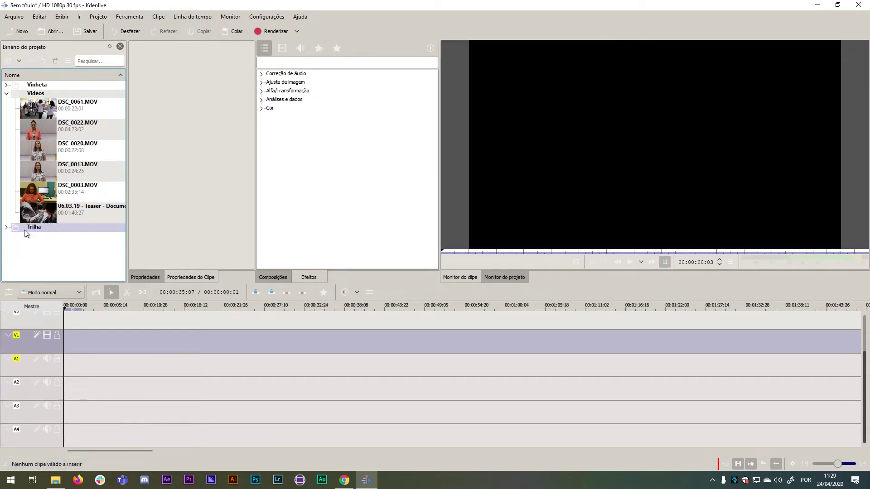
pyautogui.click(6, 94)
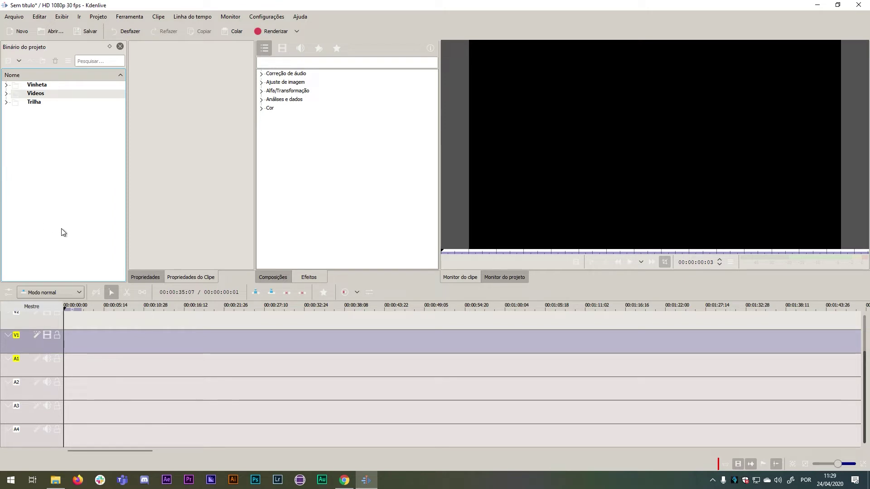
pyautogui.click(6, 102)
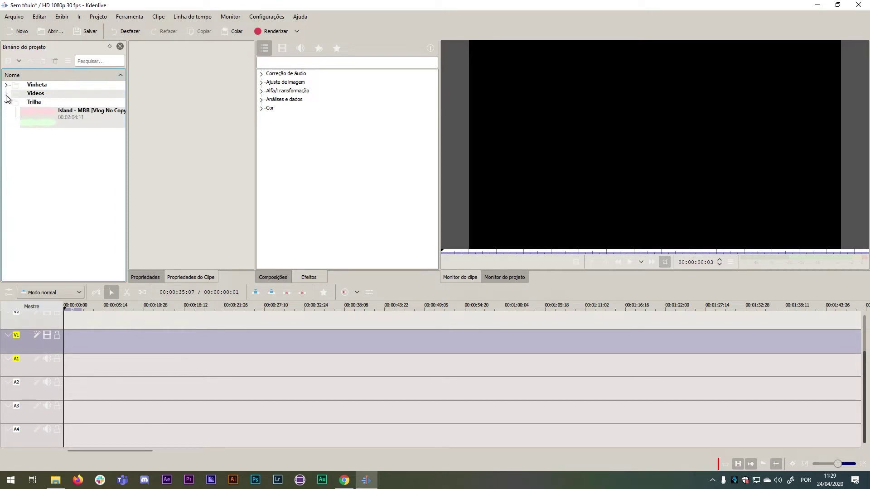
pyautogui.click(7, 94)
pyautogui.click(7, 85)
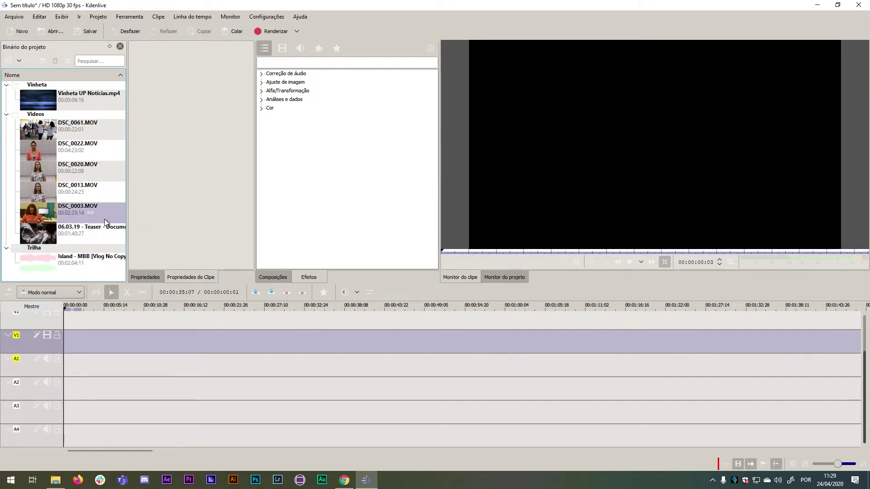
# Load DSC_0061.MOV in the Clip Monitor, play a few seconds, then pause.
pyautogui.click(74, 128)
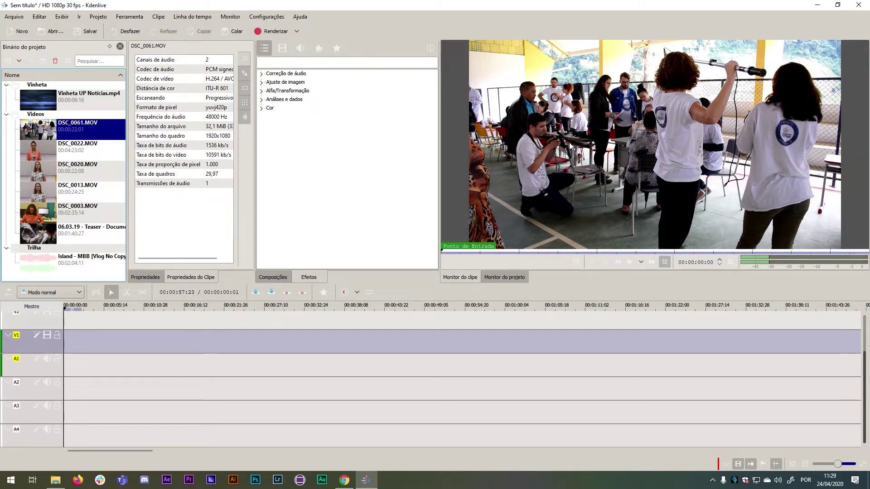
pyautogui.click(629, 262)
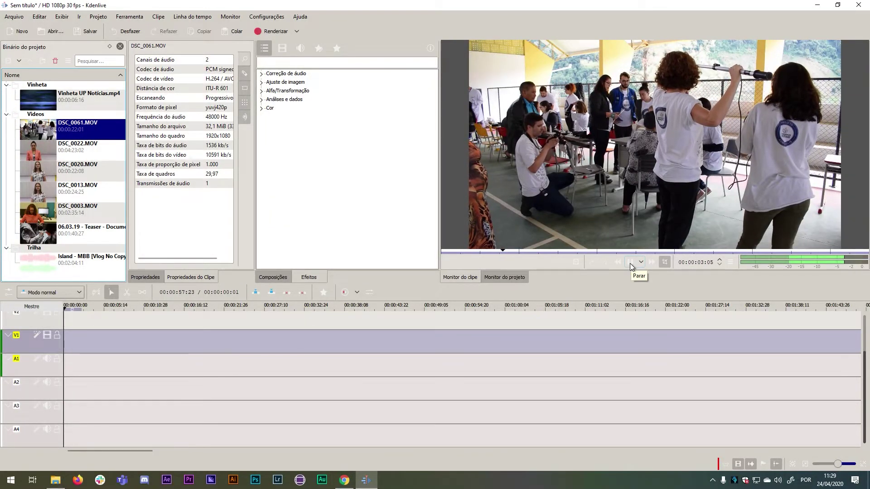
pyautogui.click(629, 264)
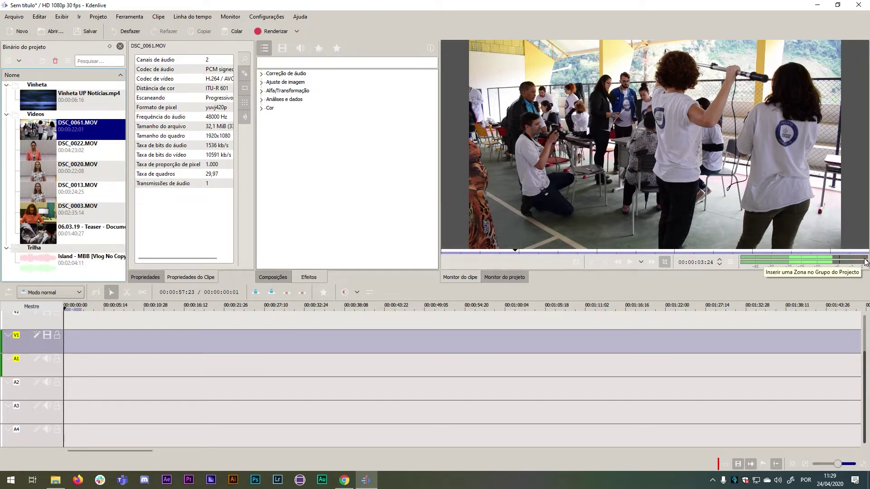
pyautogui.moveTo(867, 254)
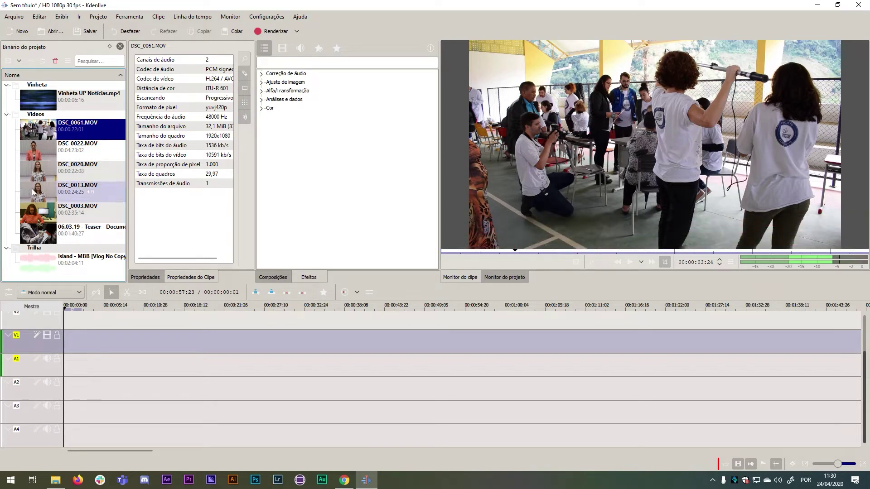
# Load the 06.03.19 Teaser clip in the Clip Monitor, play it briefly, then pause.
pyautogui.click(39, 232)
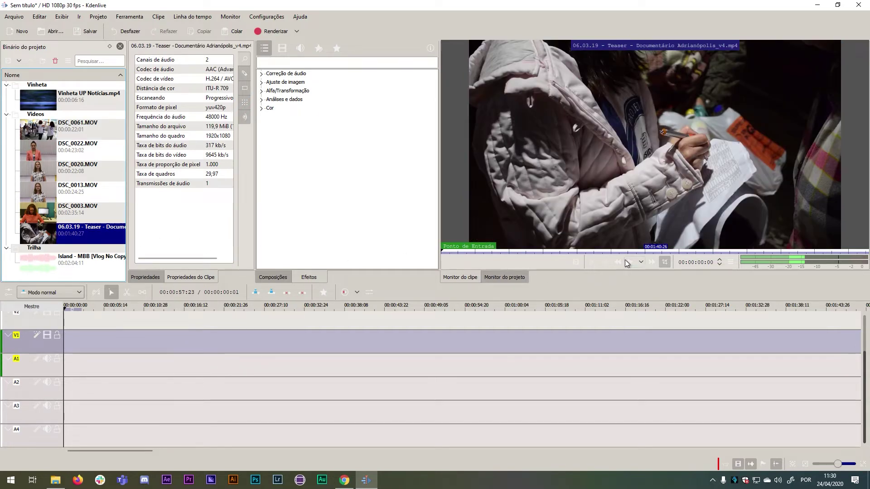
pyautogui.moveTo(626, 246)
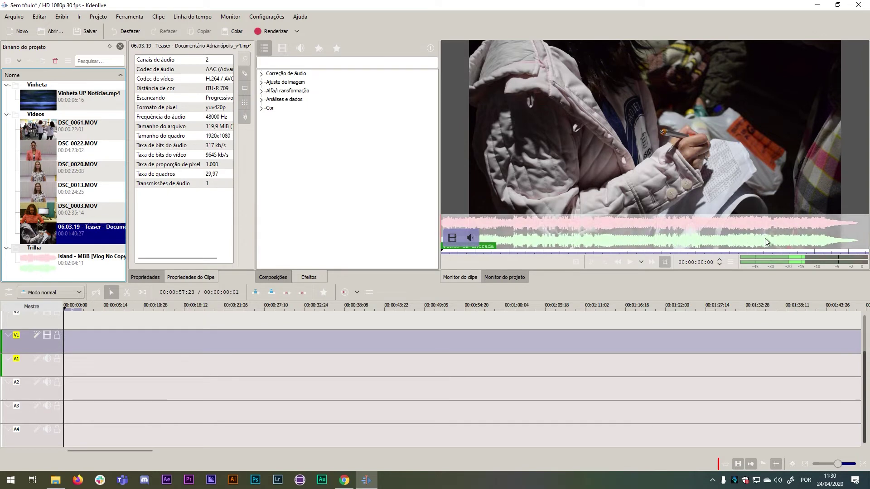
pyautogui.click(631, 264)
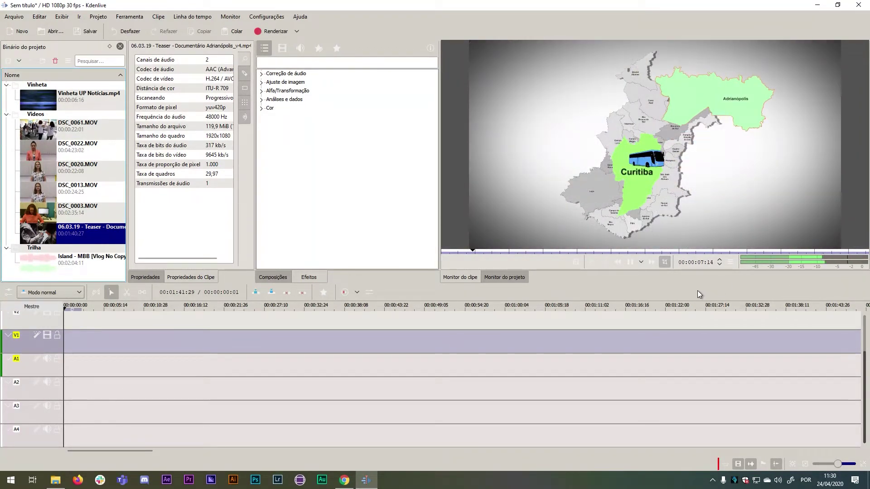
pyautogui.click(630, 261)
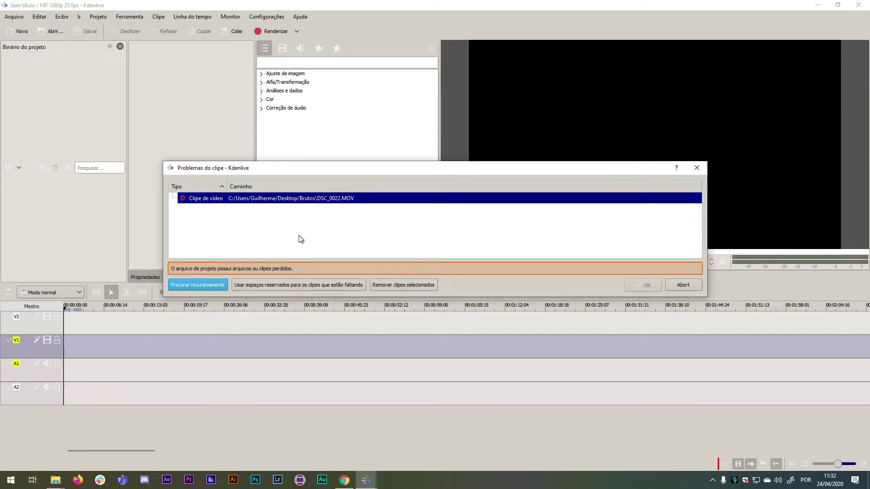
# Relink the missing DSC_0022.MOV by searching Área de Trabalho recursively, then confirm opening the project.
pyautogui.click(197, 284)
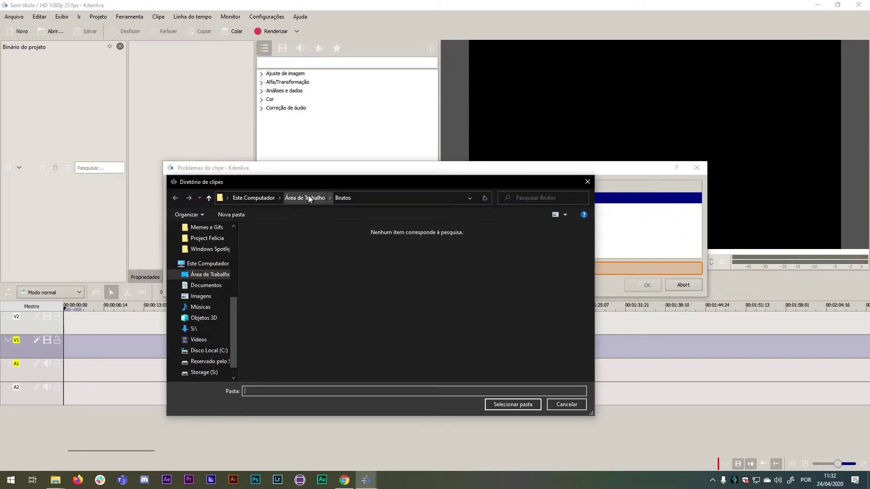
pyautogui.click(308, 198)
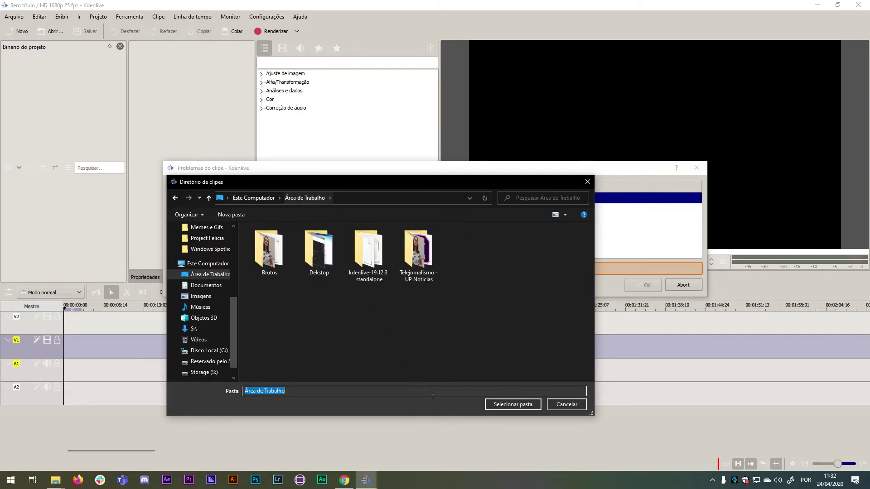
pyautogui.click(516, 406)
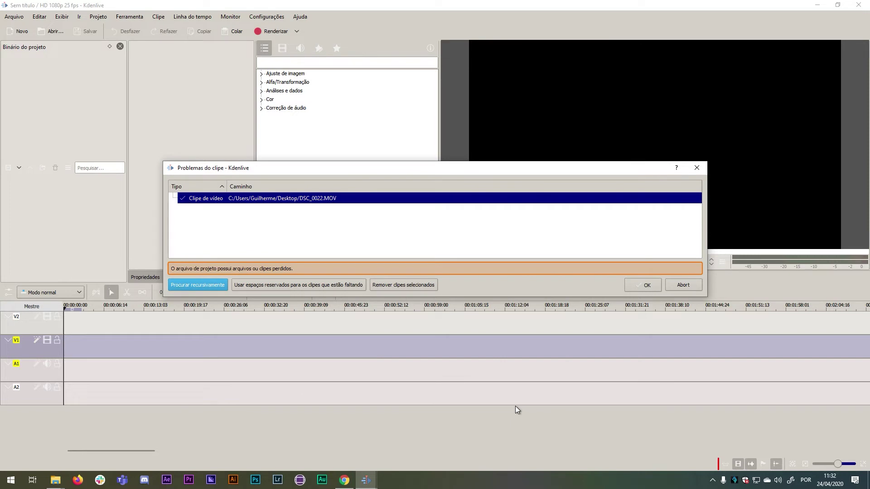
pyautogui.click(635, 287)
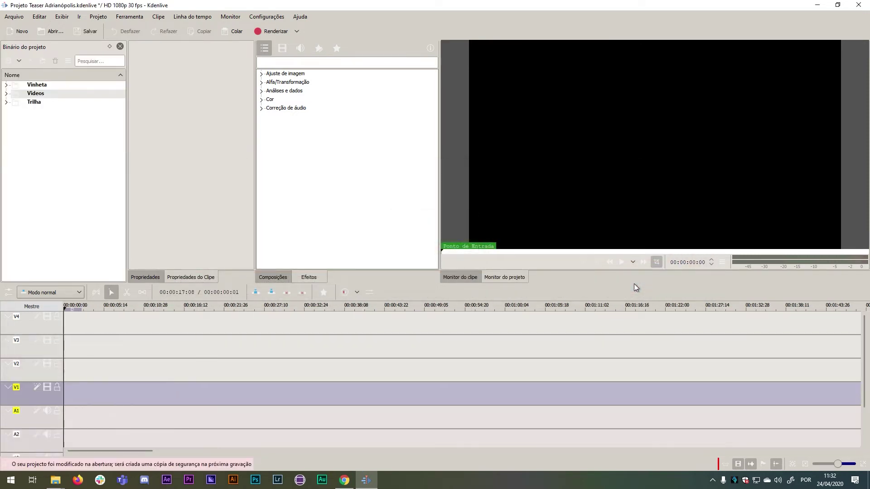
# Expand the Videos, Trilha and Vinheta bin folders, then save the project and dismiss the backup notice.
pyautogui.click(6, 94)
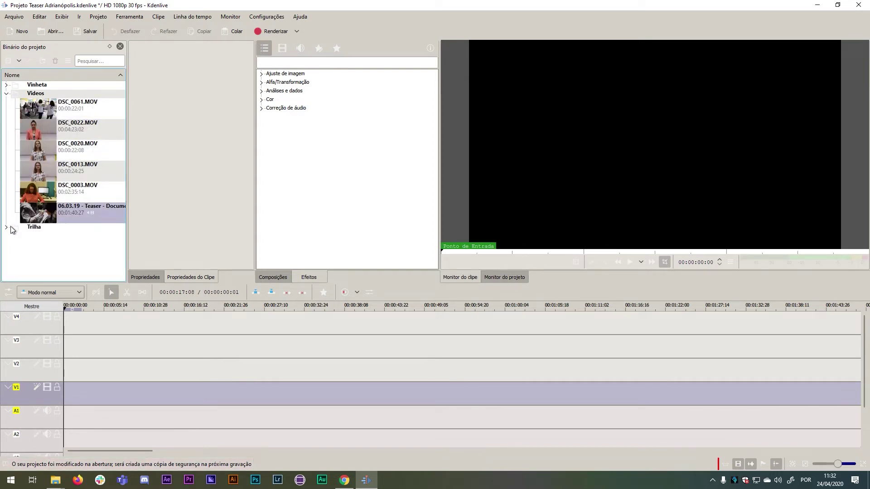
pyautogui.click(7, 227)
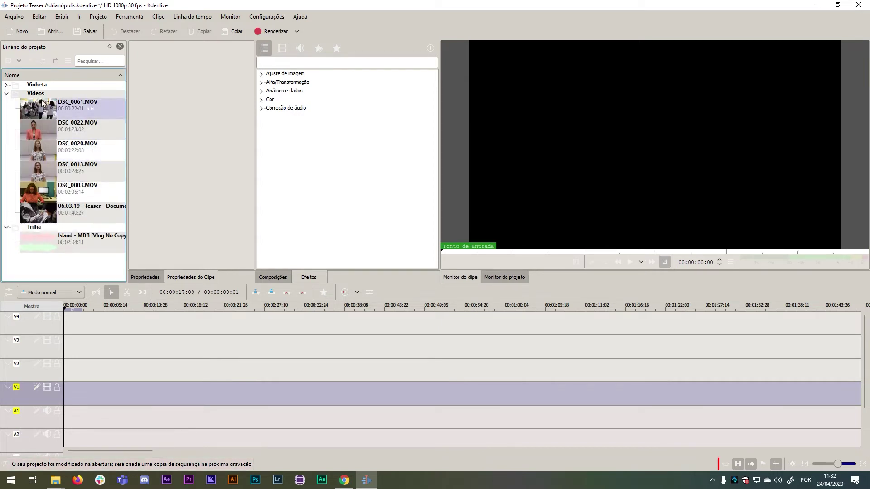
pyautogui.click(6, 85)
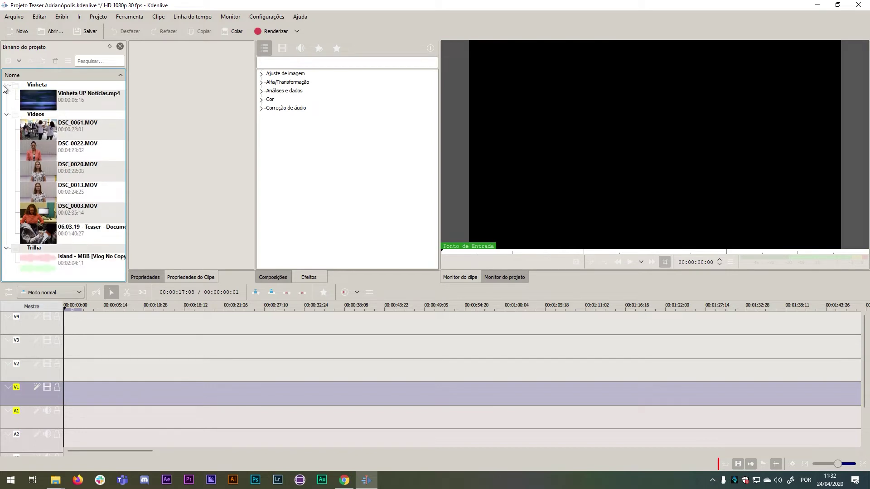
pyautogui.click(124, 135)
pyautogui.click(86, 32)
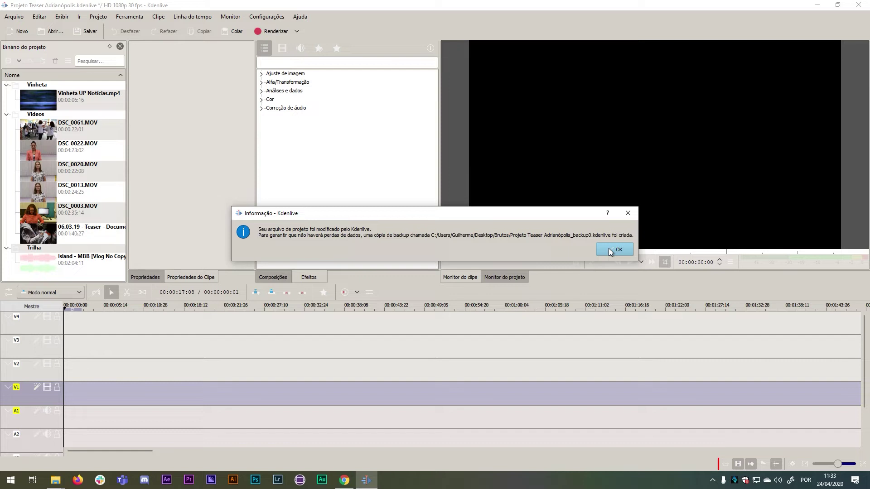
pyautogui.click(614, 249)
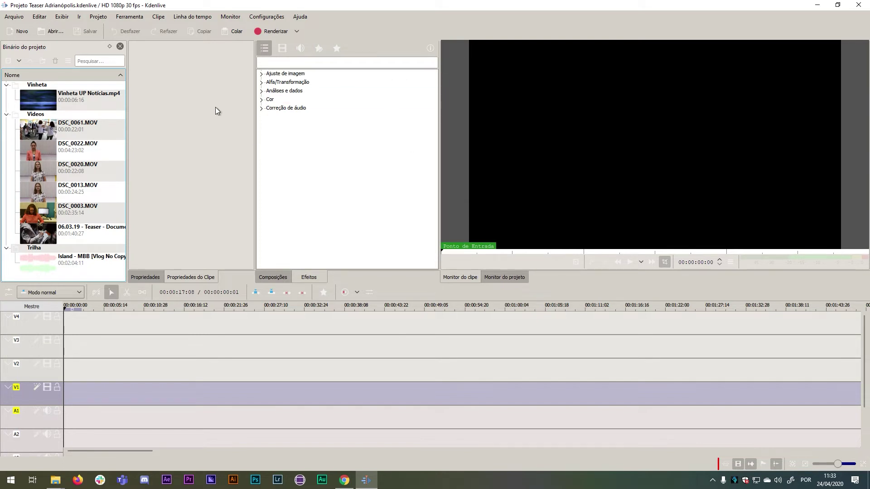
# Inspect the Brutos folder's project .kdenlive file, its backup and the video files in File Explorer.
pyautogui.moveTo(55, 479)
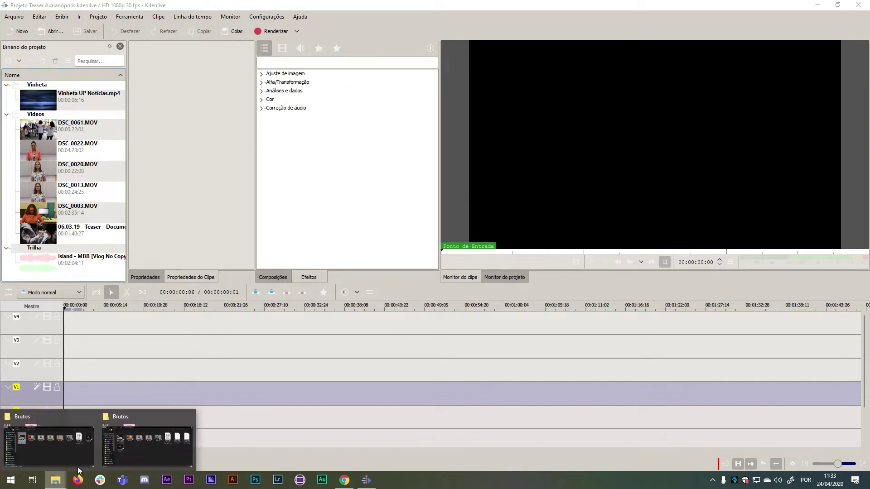
pyautogui.click(135, 441)
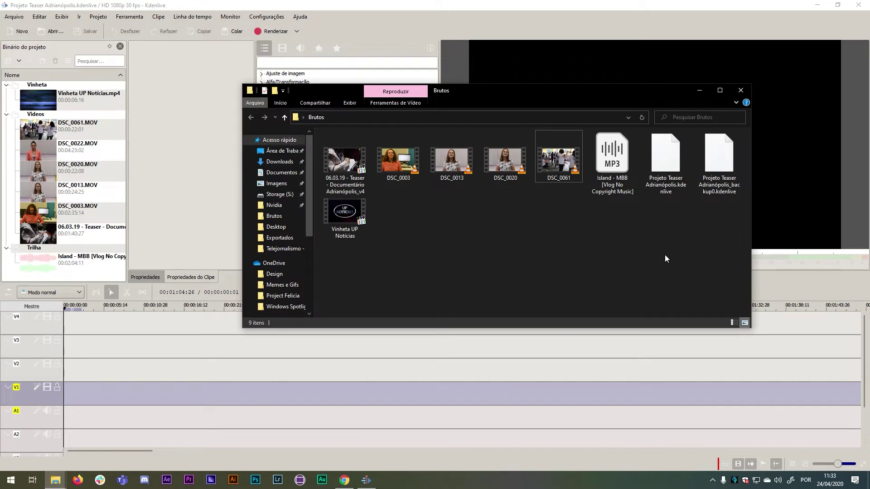
pyautogui.click(660, 153)
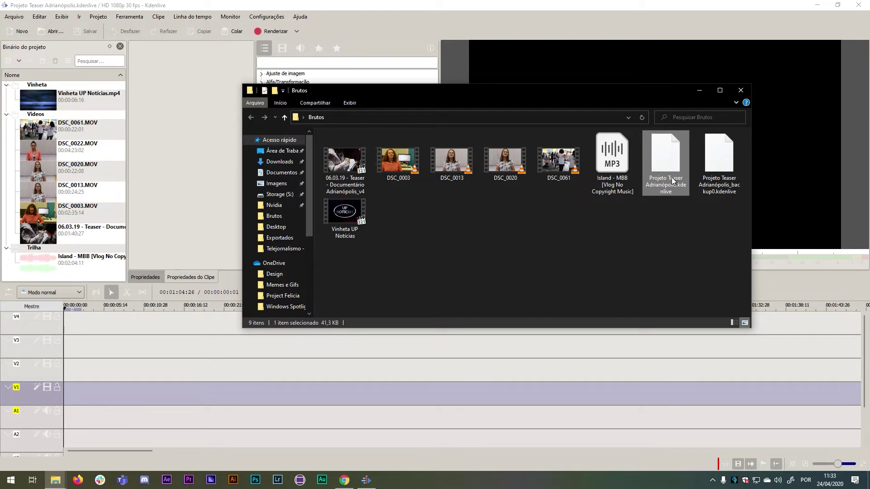
pyautogui.click(632, 229)
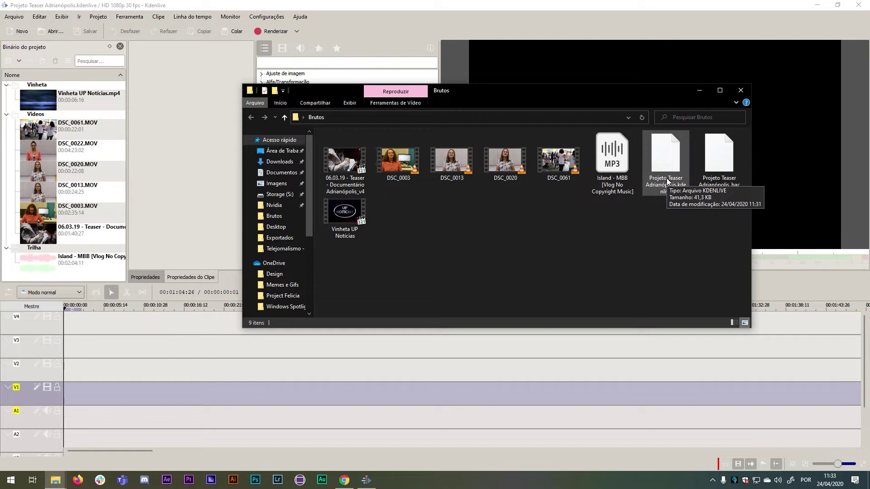
pyautogui.click(667, 178)
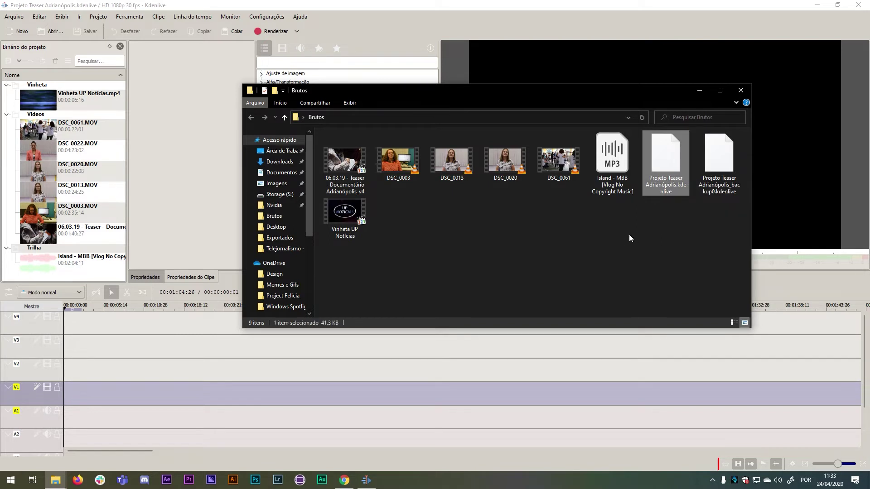
pyautogui.moveTo(344, 236); pyautogui.dragTo(582, 145)
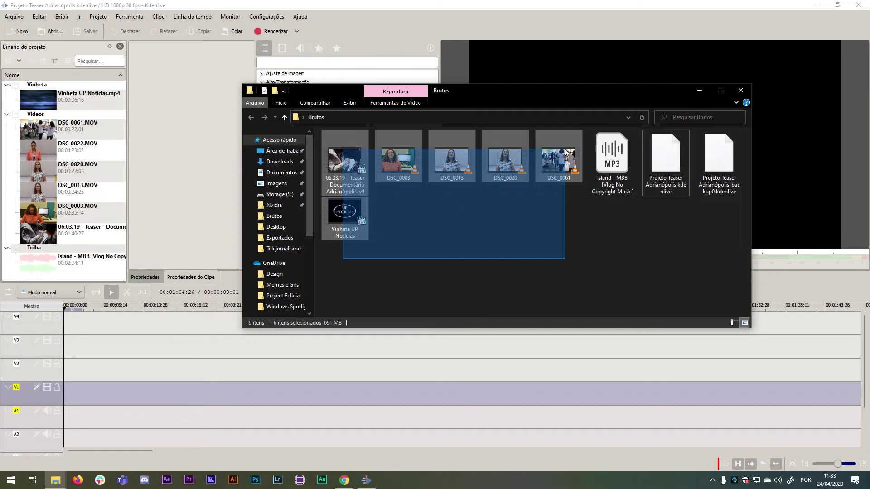
pyautogui.click(667, 227)
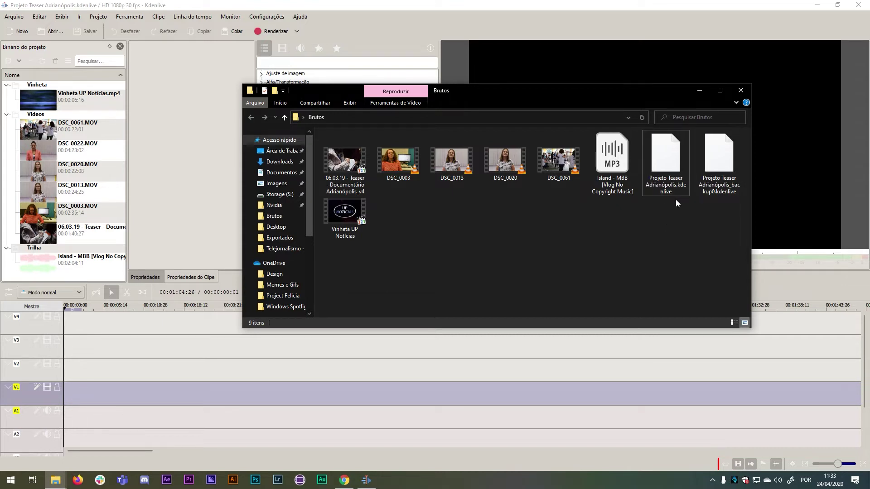
# Close the Brutos folder window and quit Kdenlive from its Arquivo menu.
pyautogui.click(741, 90)
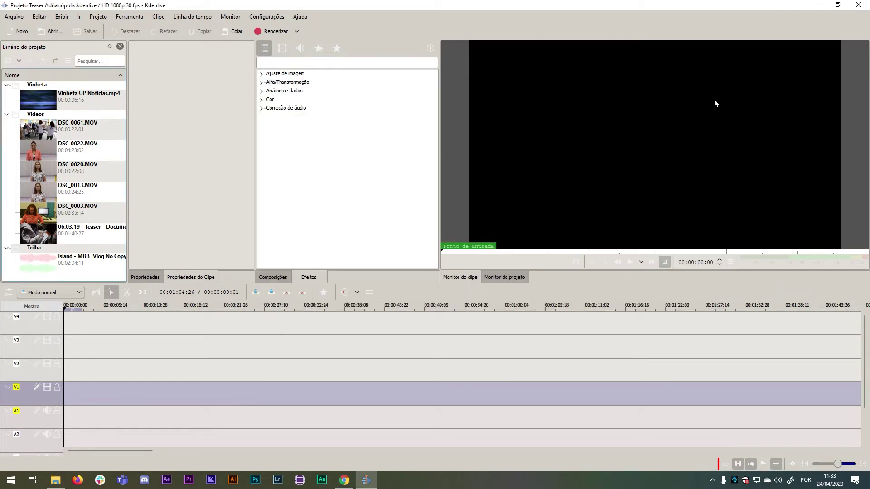
pyautogui.click(13, 17)
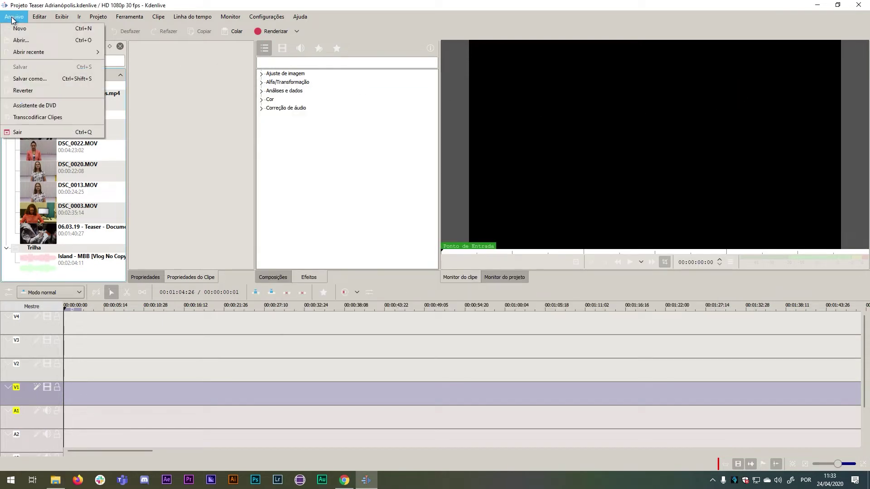
pyautogui.click(858, 5)
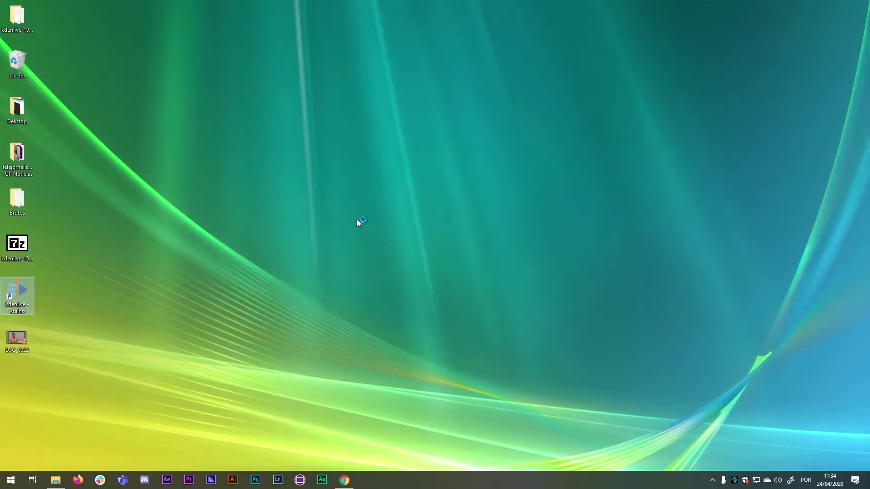
# Clear the selection on the Windows desktop.
pyautogui.click(356, 219)
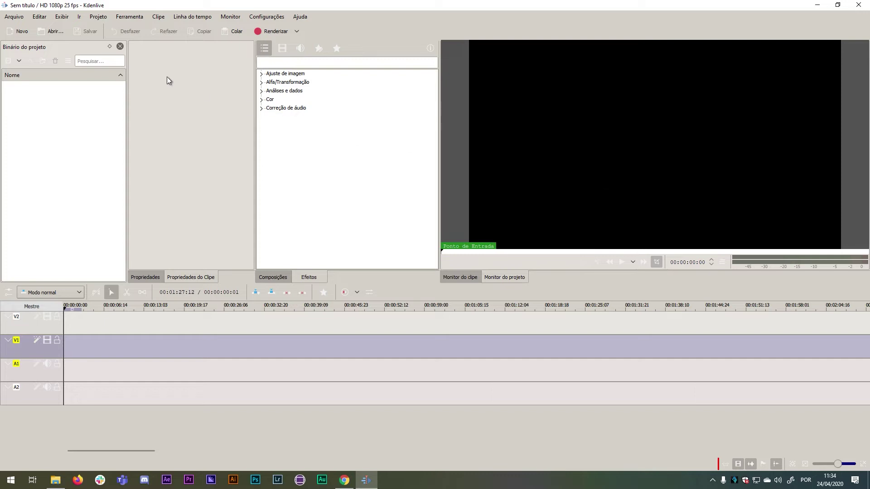
# Open Projeto Teaser Adrianópolis.kdenlive from the Brutos folder.
pyautogui.click(50, 30)
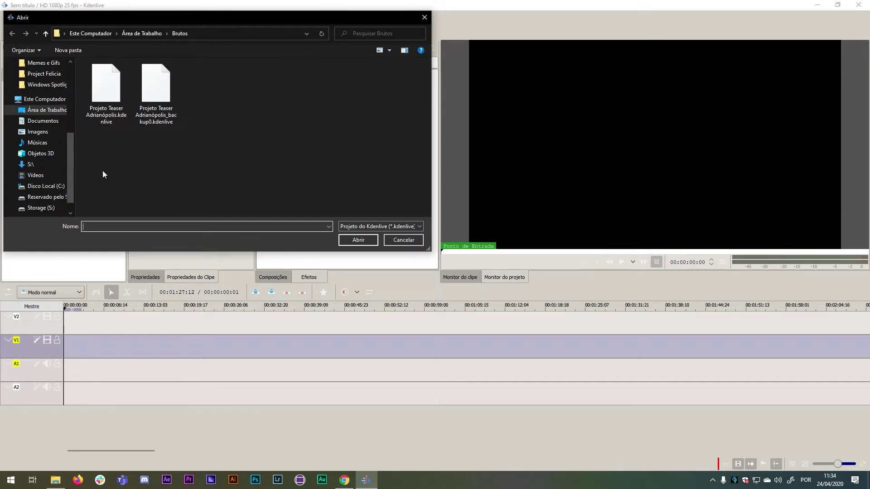
pyautogui.click(100, 96)
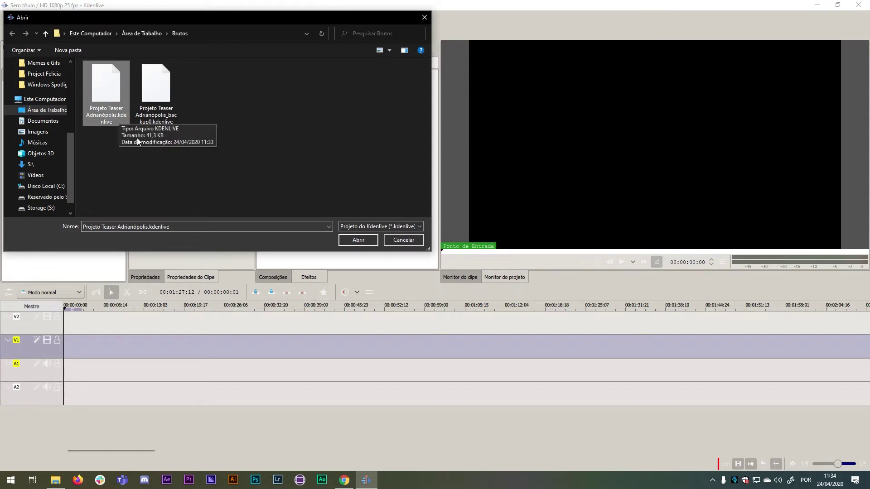
pyautogui.click(357, 241)
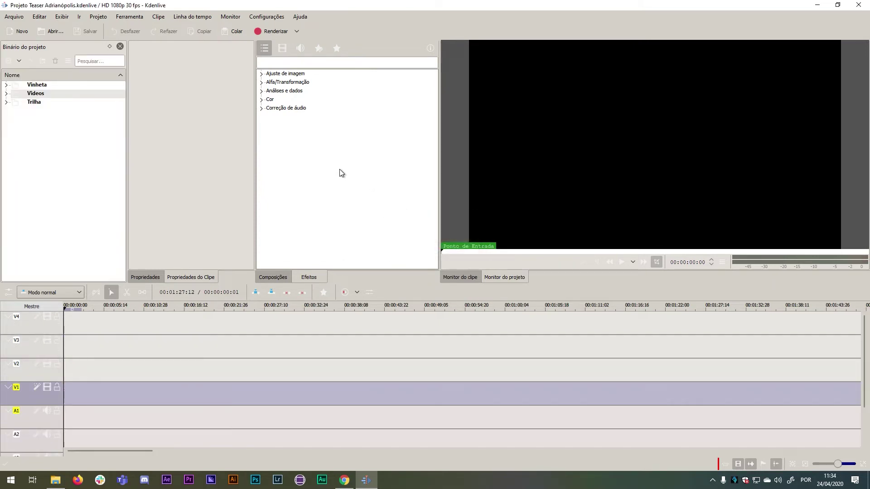
# Expand the Trilha, Videos and Vinheta bins in the project bin.
pyautogui.click(6, 102)
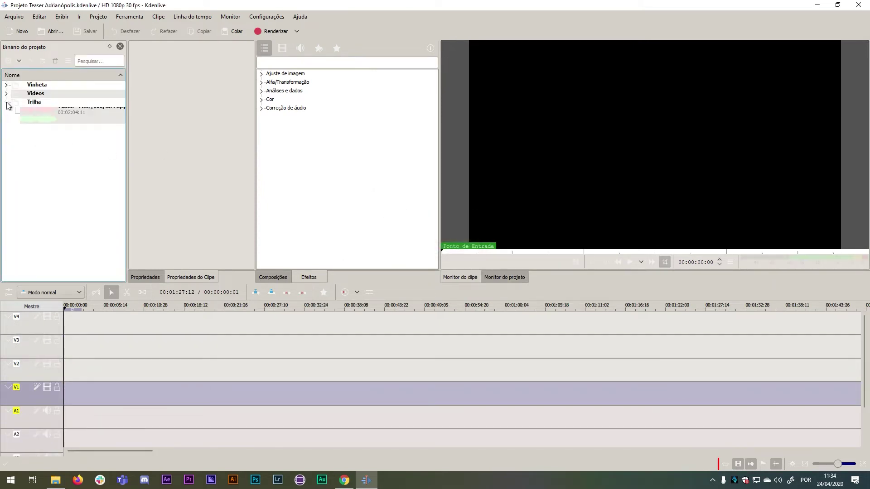
pyautogui.click(6, 92)
pyautogui.click(6, 86)
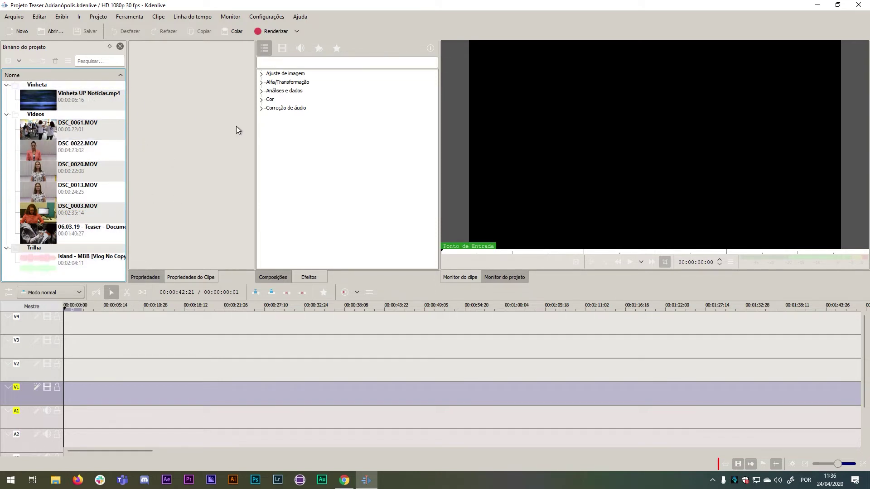
# Load DSC_0013.MOV into the clip monitor, play it to about 19 seconds, then pause.
pyautogui.click(37, 192)
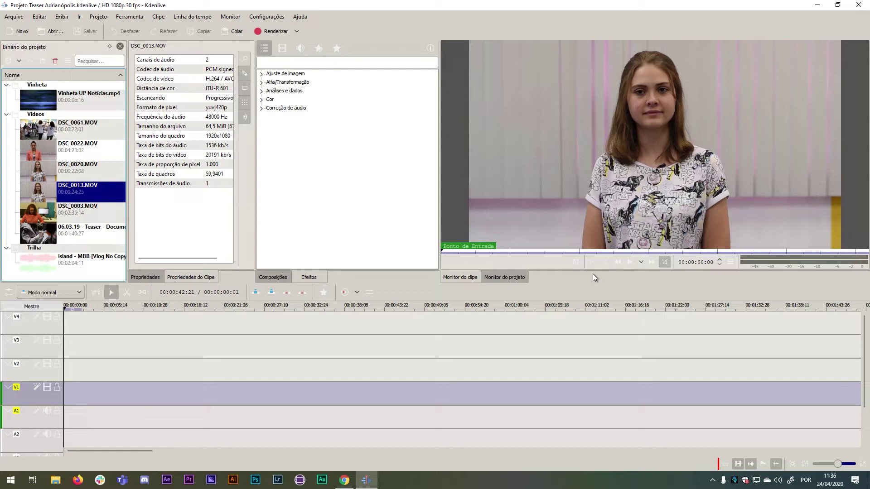
pyautogui.click(629, 265)
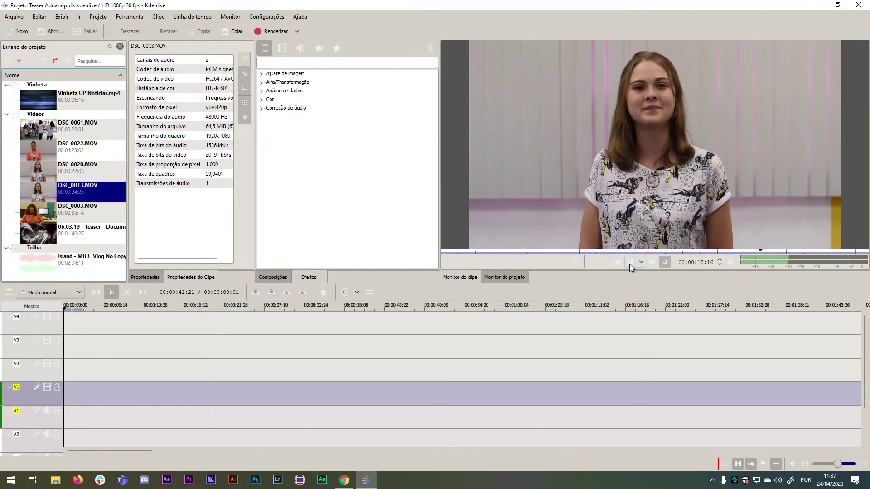
pyautogui.click(629, 262)
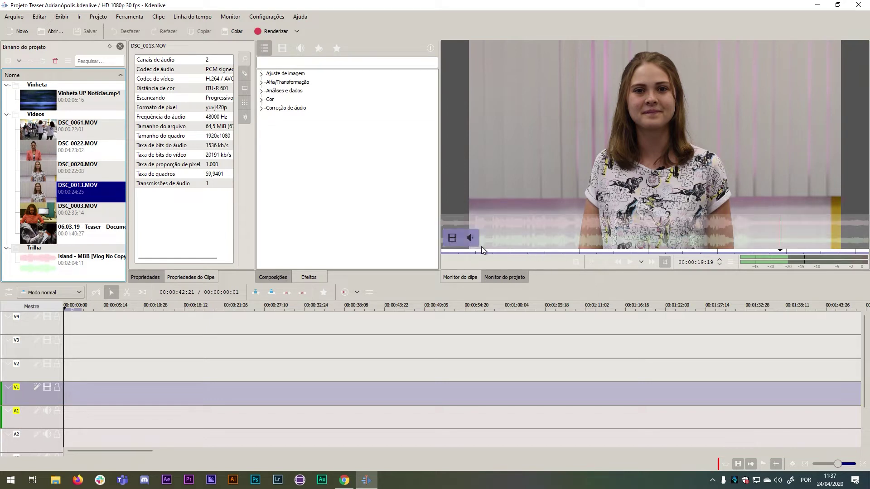
# Mark DSC_0013's in point at about 00:00:01:07 in the clip monitor.
pyautogui.click(470, 254)
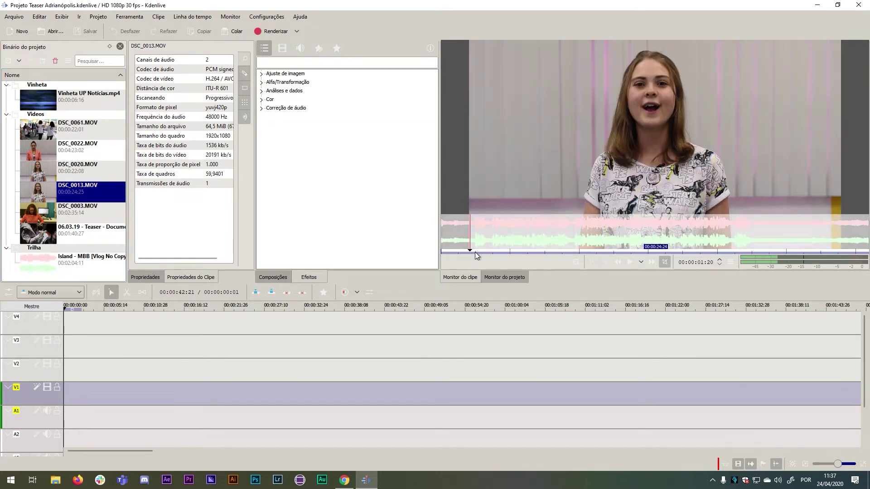
pyautogui.click(630, 262)
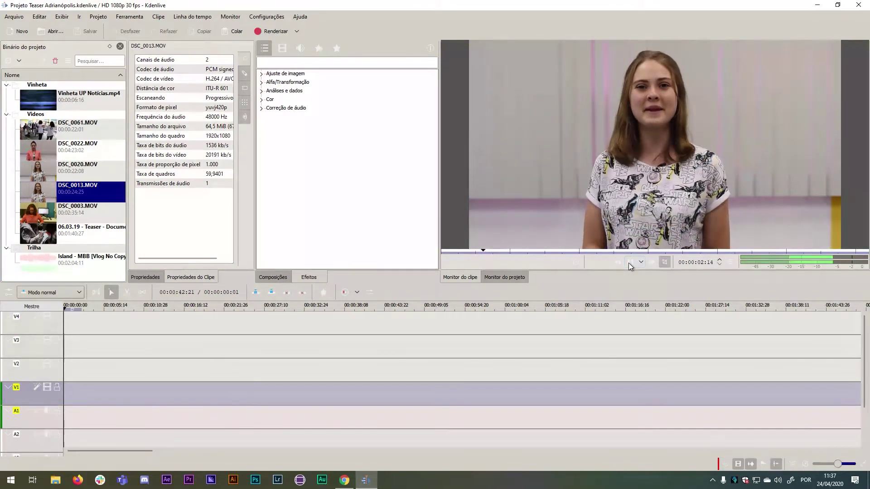
pyautogui.click(469, 251)
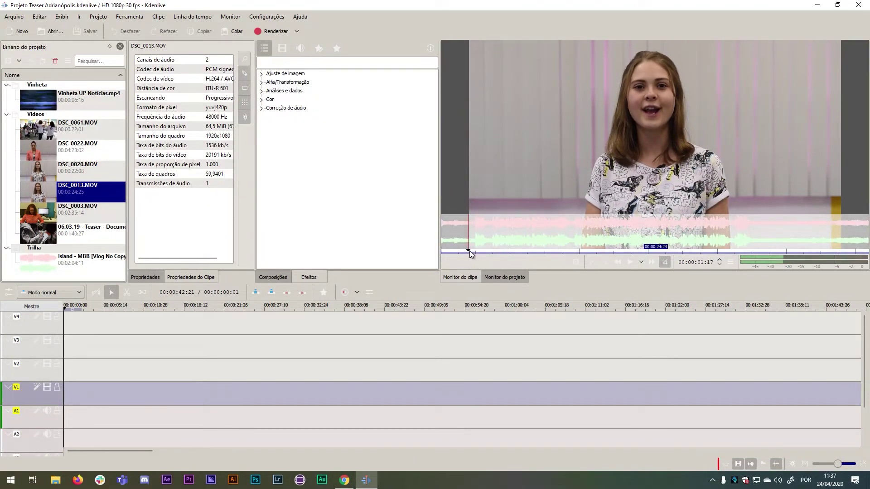
pyautogui.moveTo(504, 236)
pyautogui.moveTo(535, 226)
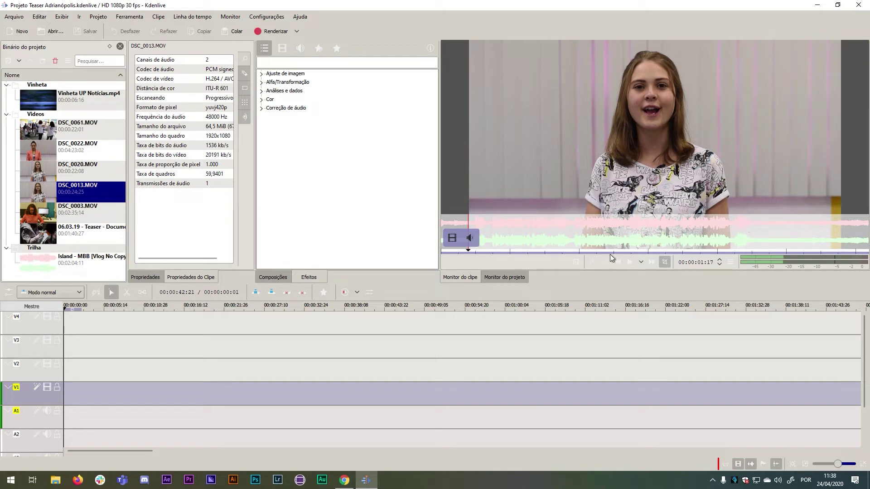
pyautogui.click(470, 250)
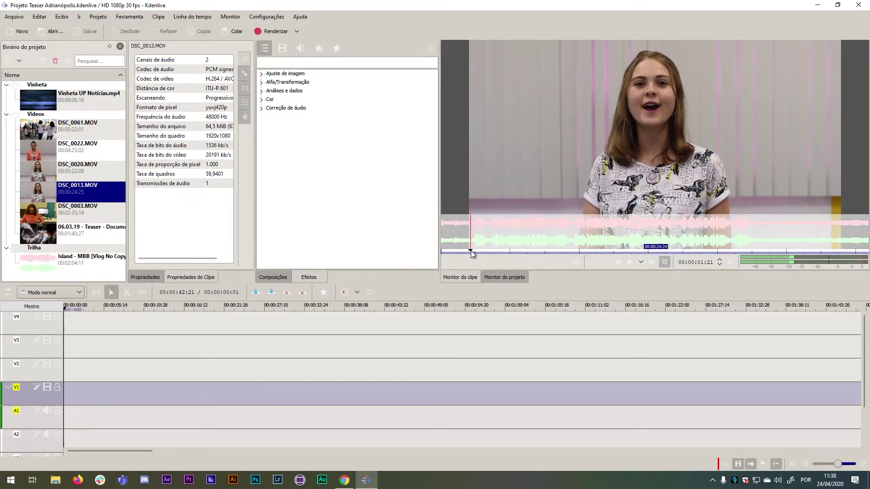
pyautogui.moveTo(471, 251); pyautogui.dragTo(472, 251)
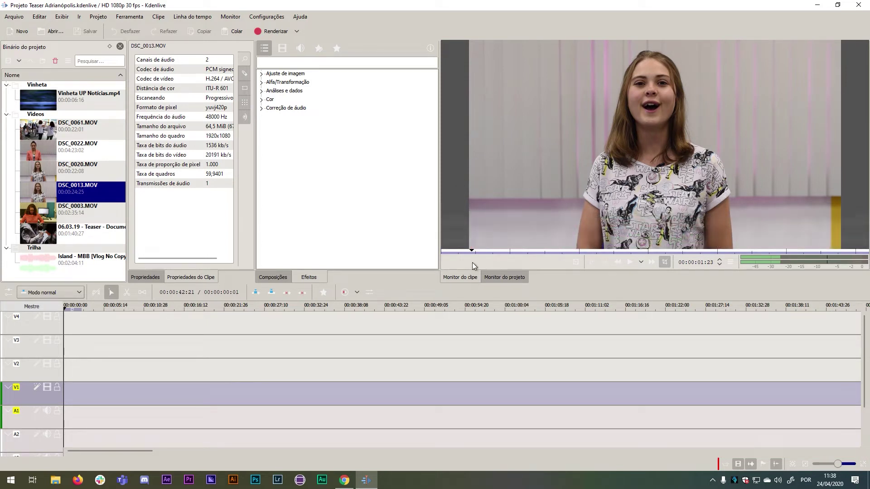
pyautogui.moveTo(471, 250); pyautogui.dragTo(463, 252)
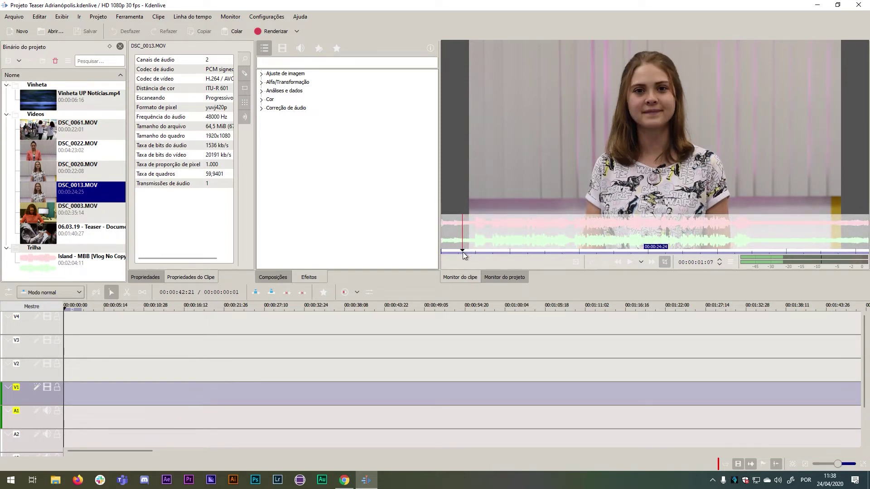
pyautogui.click(591, 265)
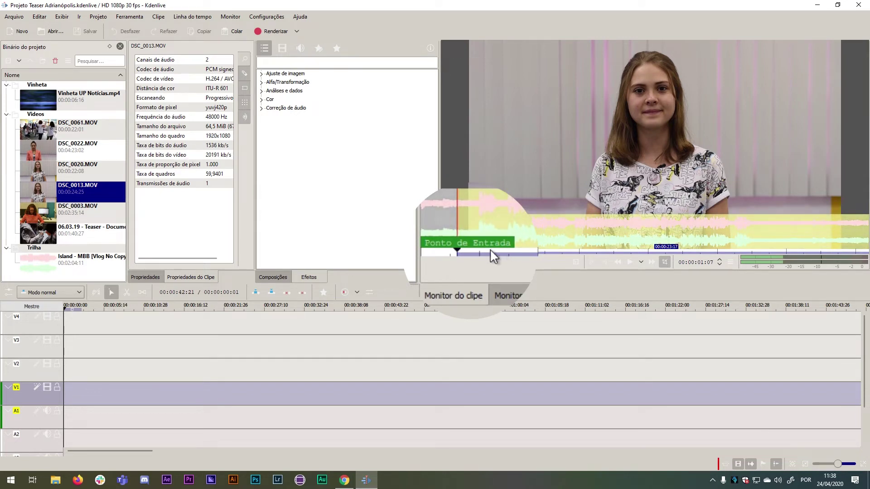
# Move the clip monitor position to around 17 seconds.
pyautogui.moveTo(473, 226)
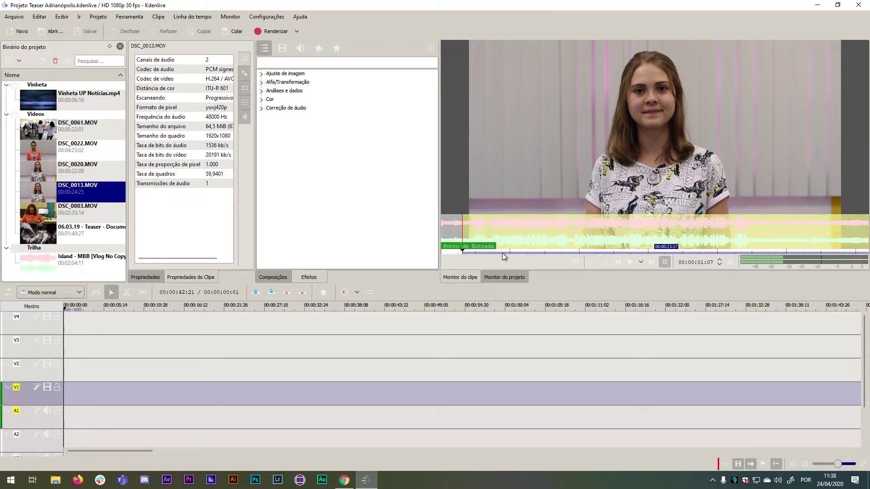
pyautogui.click(717, 252)
pyautogui.moveTo(718, 252); pyautogui.dragTo(760, 258)
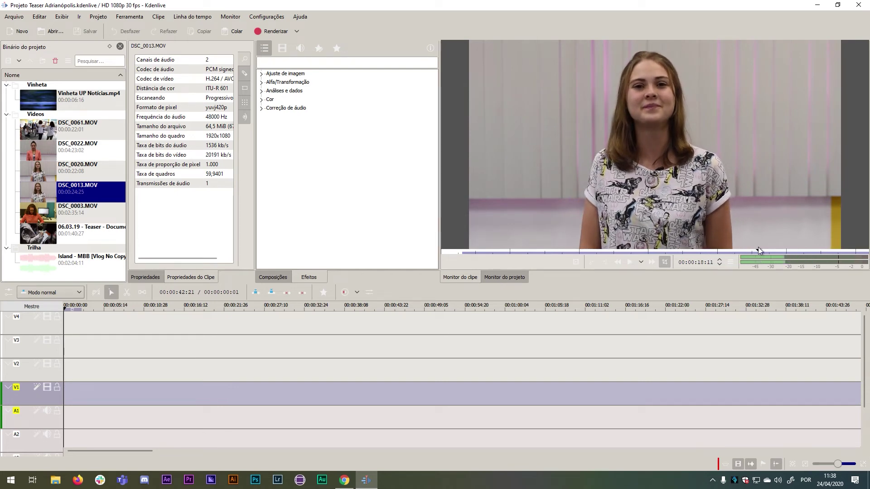
# Mark DSC_0013's out point at 00:00:18:11.
pyautogui.moveTo(759, 225)
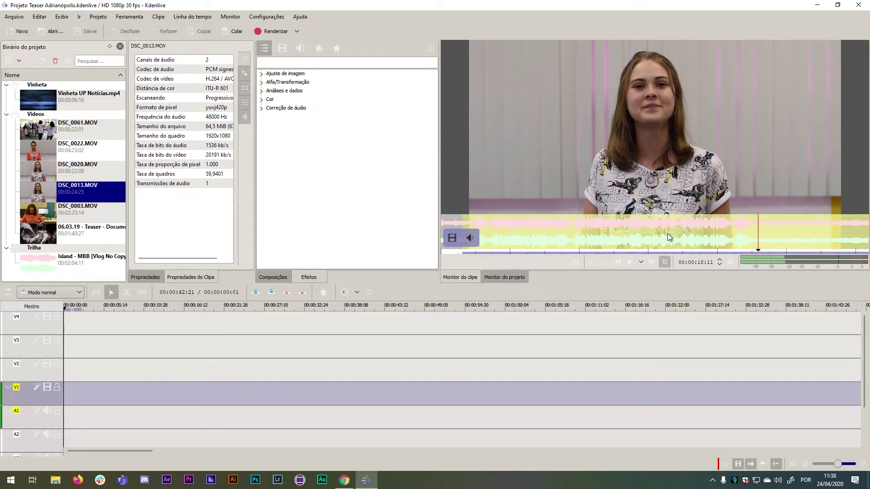
pyautogui.click(606, 262)
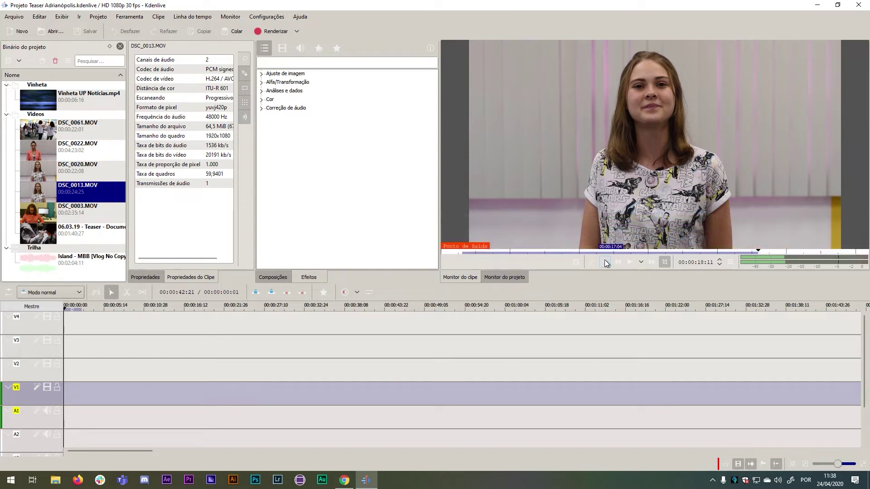
pyautogui.moveTo(480, 248)
# Drag the trimmed DSC_0013 clip from the clip monitor onto the V1 track.
pyautogui.moveTo(659, 122); pyautogui.dragTo(71, 401)
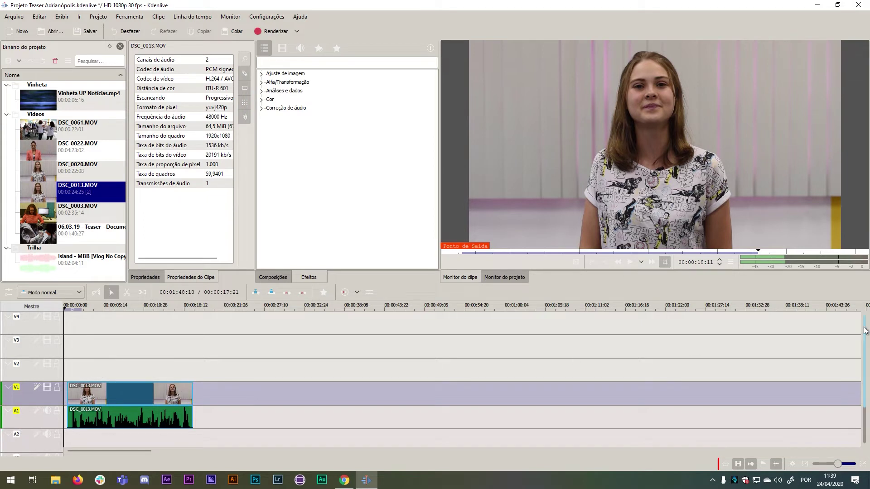
pyautogui.scroll(-1, 863, 336)
pyautogui.scroll(-1, 588, 351)
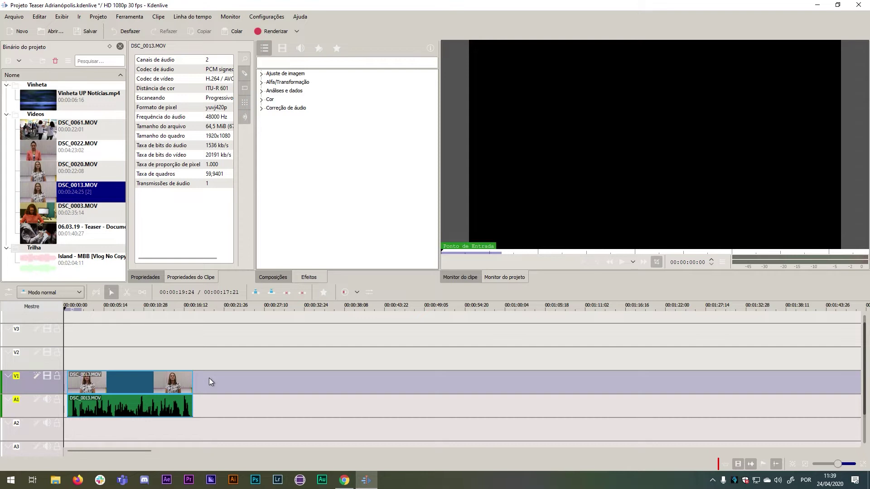
# Move the DSC_0013 clip to 00:00:00 on V1, scrub through it, and play the timeline.
pyautogui.click(134, 385)
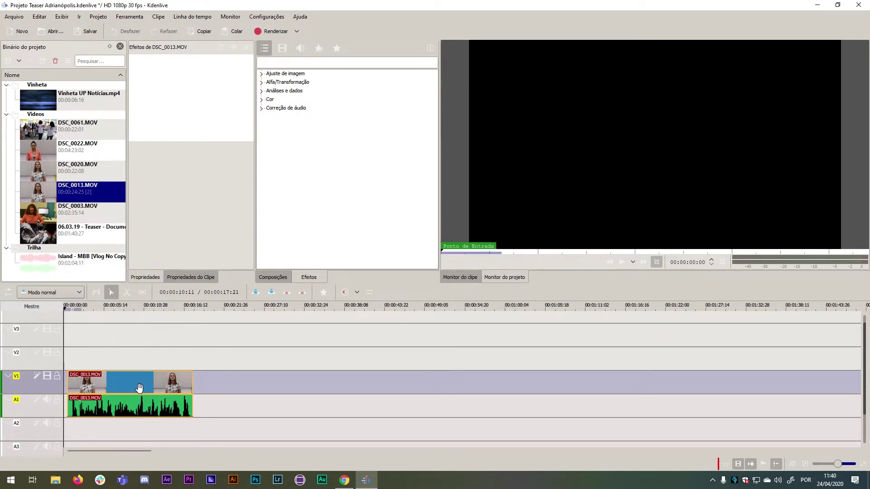
pyautogui.moveTo(139, 387); pyautogui.dragTo(131, 391)
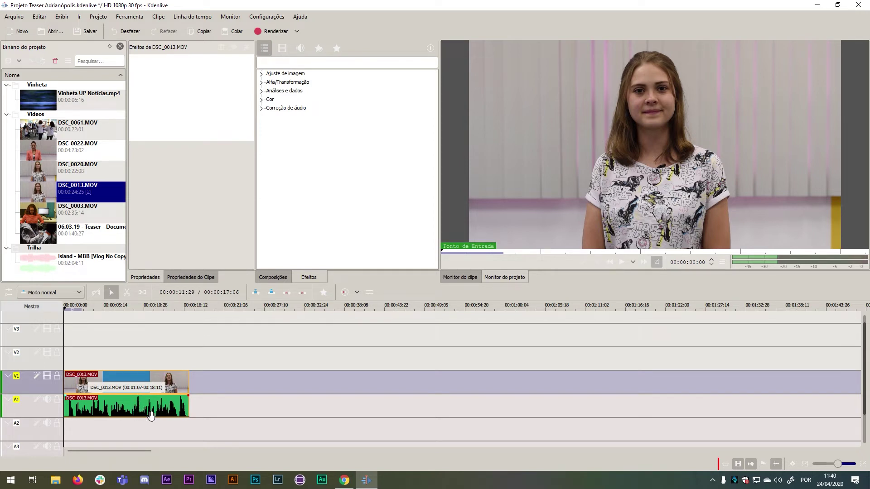
pyautogui.click(129, 306)
pyautogui.moveTo(129, 308); pyautogui.dragTo(60, 327)
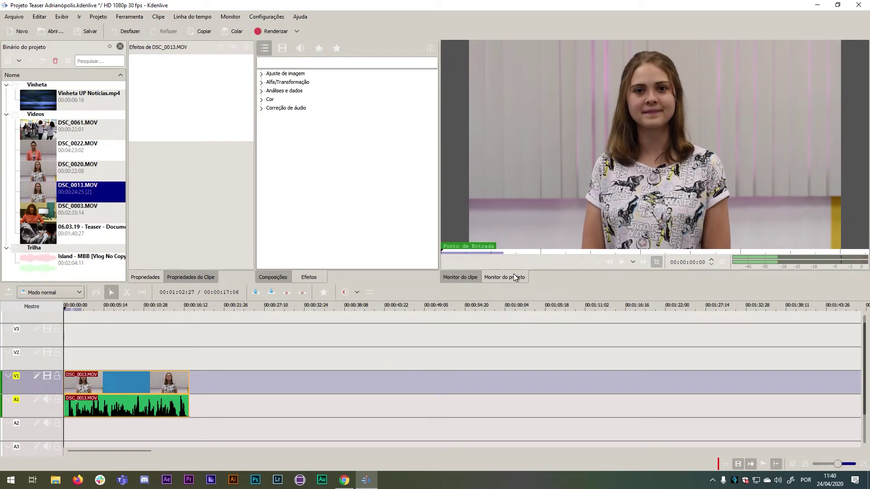
pyautogui.click(624, 264)
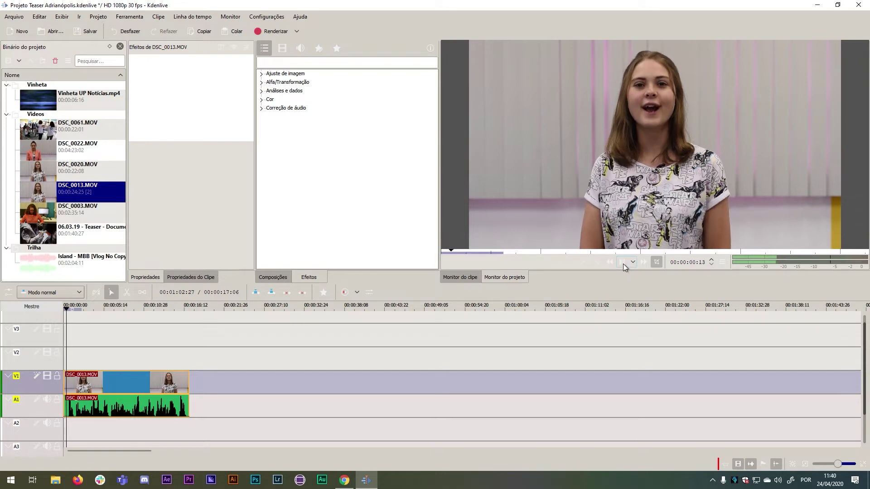
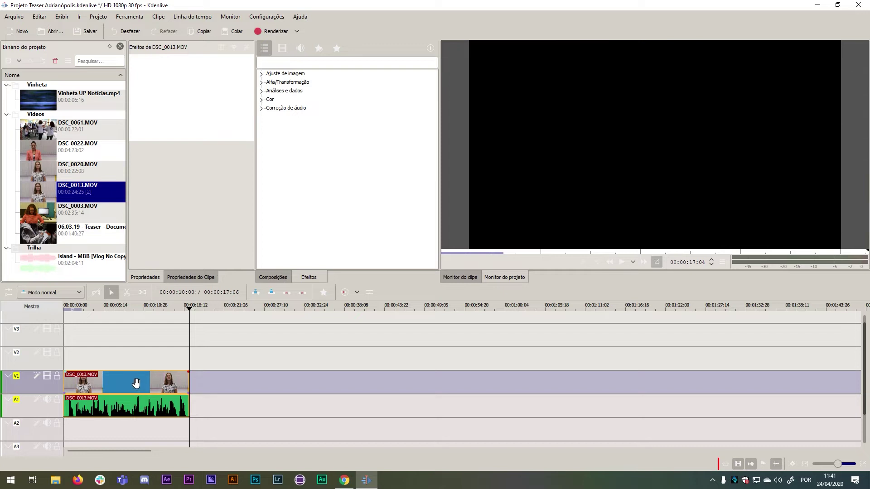
# Try DSC_0013.MOV on the second tracks and back, then preview the Teaser clip and set zone out at 00:00:15:15.
pyautogui.moveTo(134, 383); pyautogui.dragTo(137, 368)
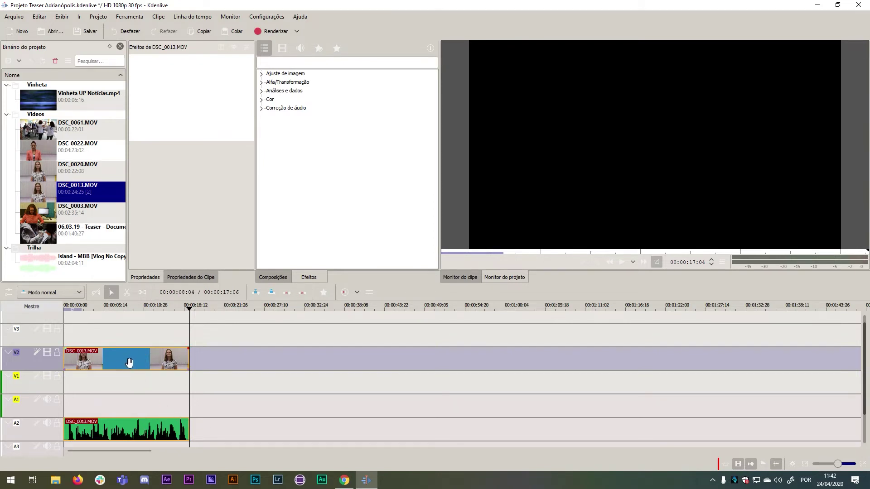
pyautogui.moveTo(129, 366); pyautogui.dragTo(130, 380)
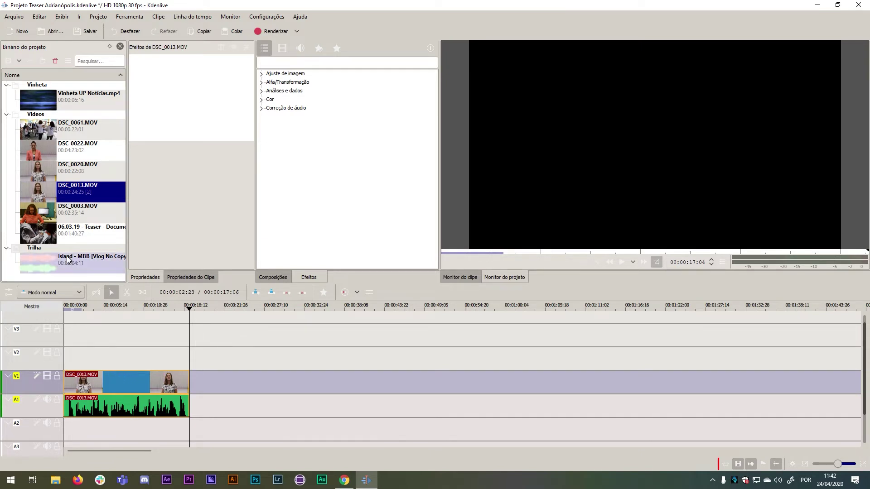
pyautogui.click(45, 236)
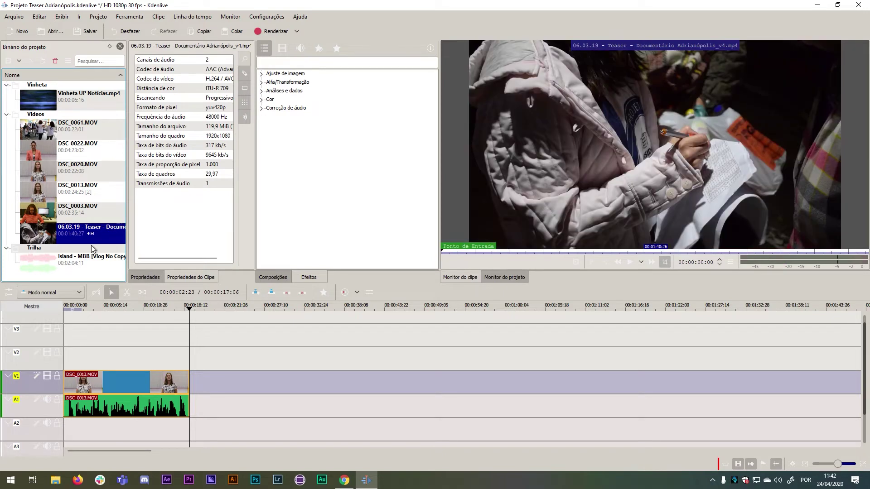
pyautogui.moveTo(585, 256)
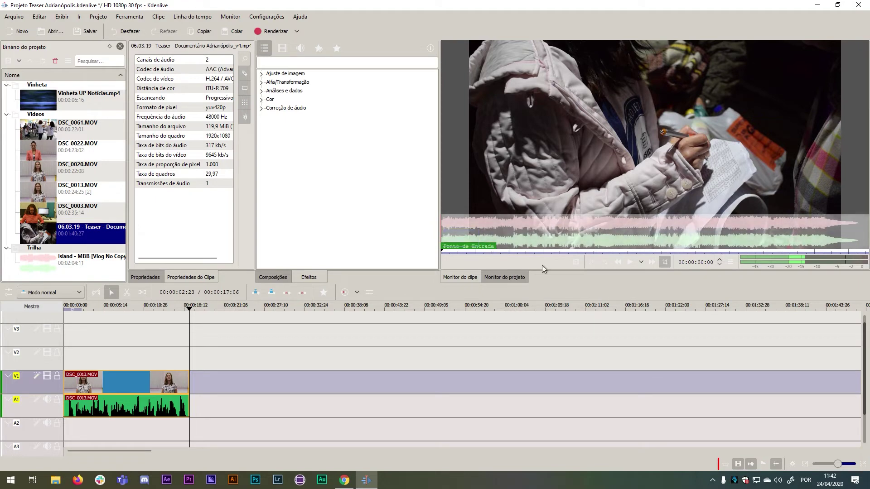
pyautogui.click(629, 262)
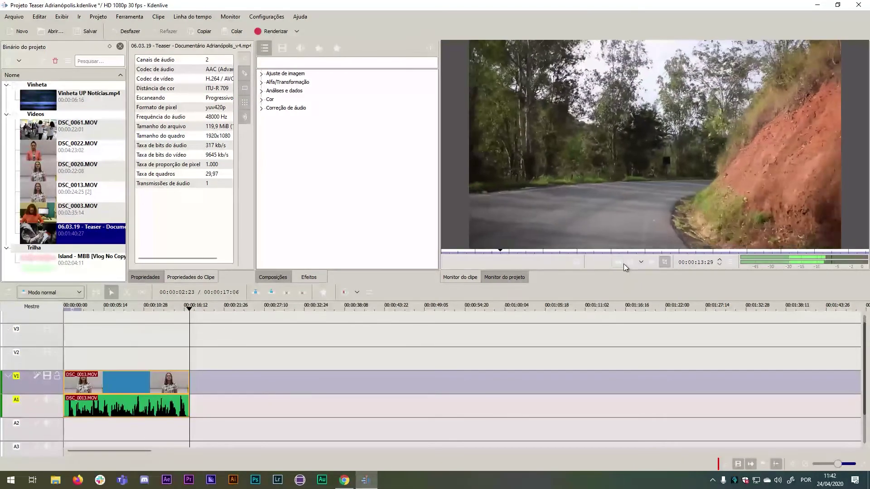
pyautogui.click(628, 263)
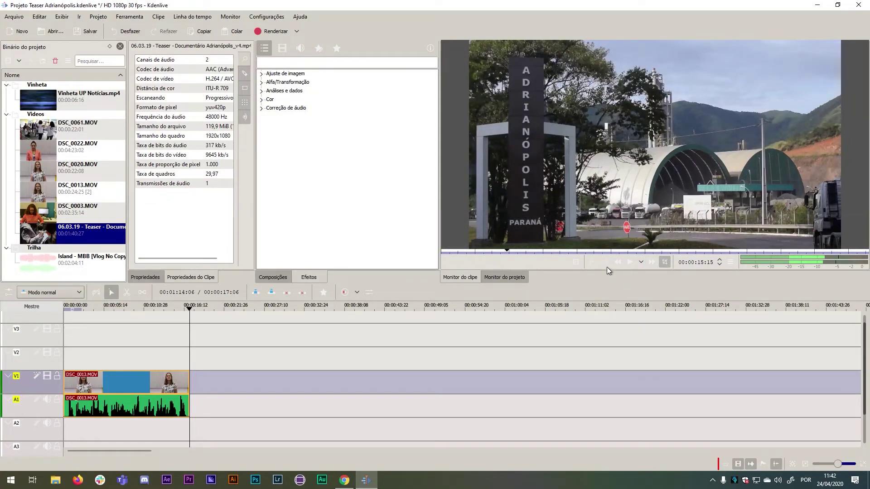
pyautogui.click(605, 265)
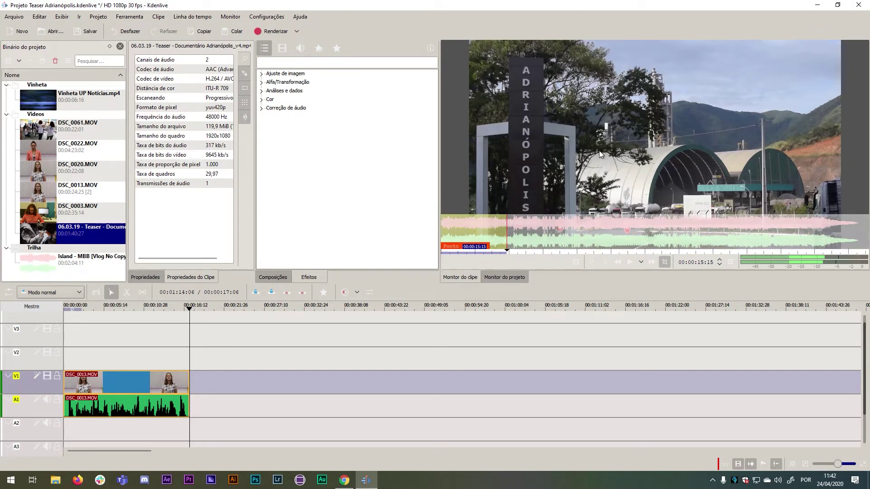
# Drop the 15-second Teaser clip onto V1 right after DSC_0013.MOV.
pyautogui.moveTo(600, 151); pyautogui.dragTo(181, 401)
pyautogui.click(149, 406)
pyautogui.click(152, 403)
pyautogui.click(153, 416)
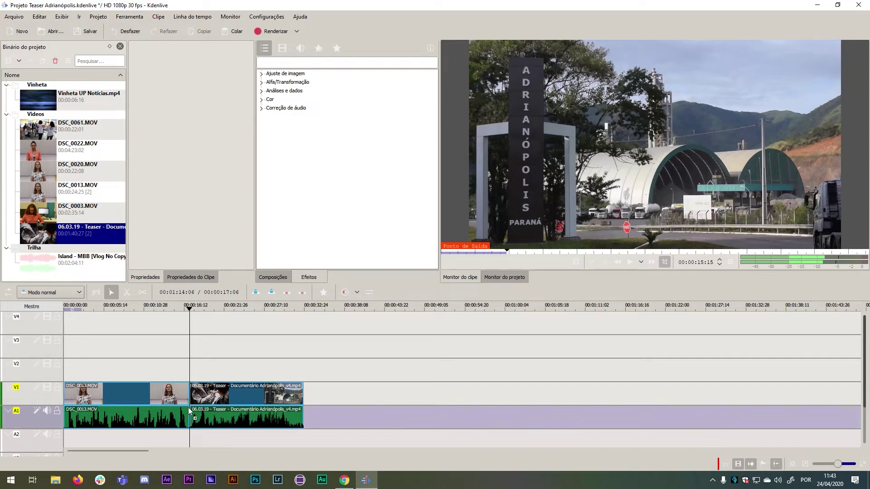
# Snap the Teaser clip flush against DSC_0013.MOV and play across the join to check it.
pyautogui.moveTo(190, 415)
pyautogui.mouseDown()
pyautogui.moveTo(182, 414)
pyautogui.moveTo(208, 416)
pyautogui.moveTo(194, 420)
pyautogui.mouseUp()
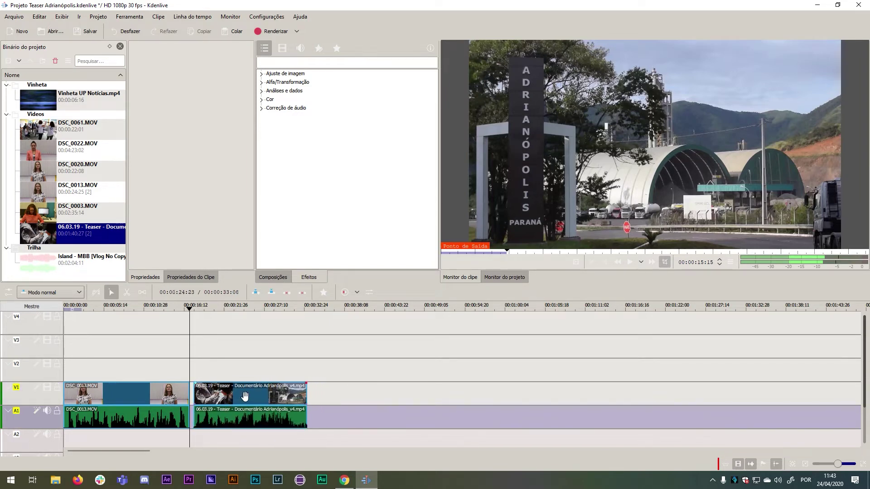
pyautogui.moveTo(250, 392); pyautogui.dragTo(245, 392)
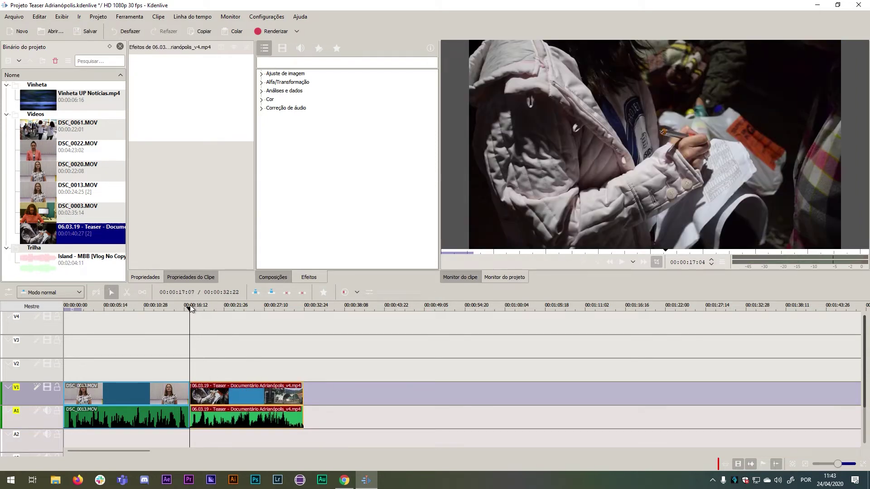
pyautogui.moveTo(182, 306); pyautogui.dragTo(160, 312)
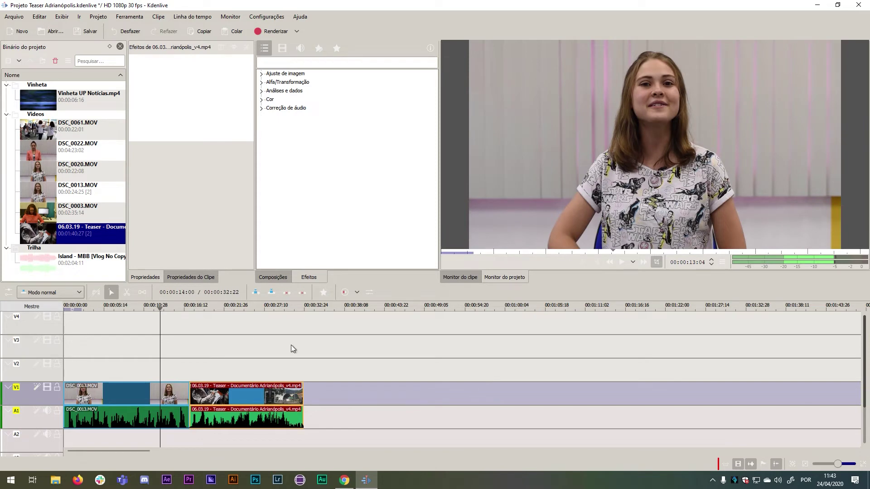
pyautogui.click(621, 265)
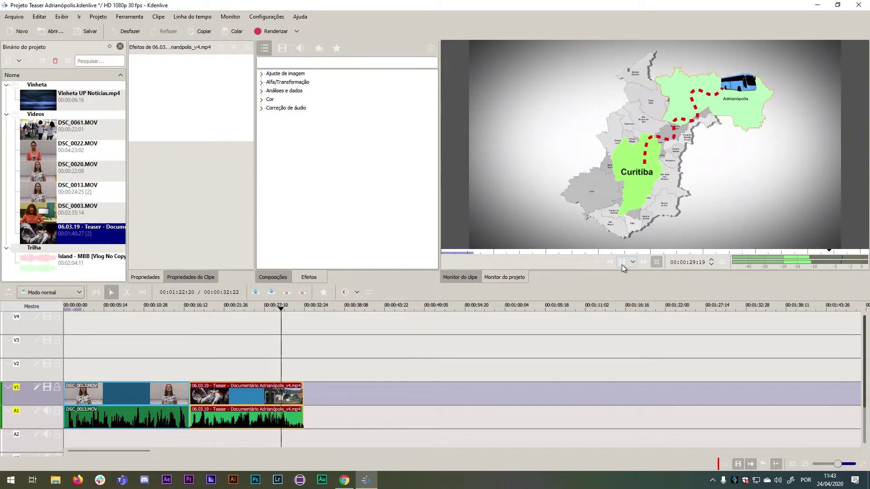
pyautogui.click(621, 262)
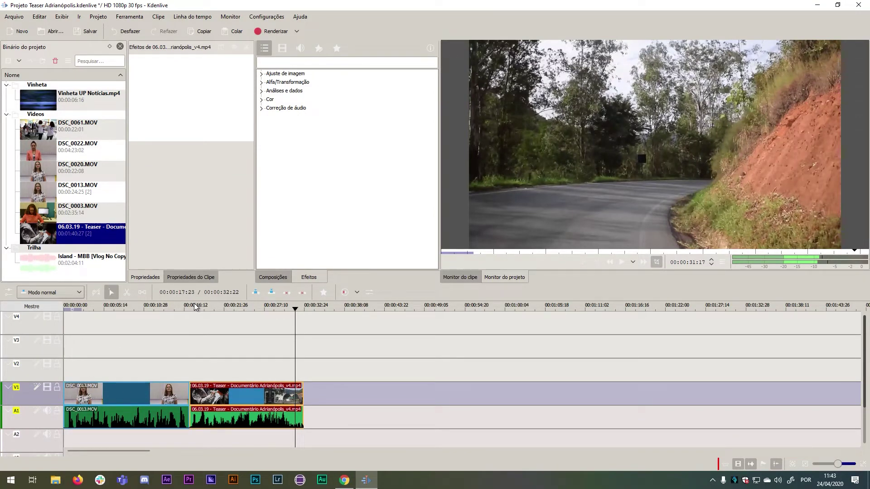
pyautogui.moveTo(297, 308); pyautogui.dragTo(306, 307)
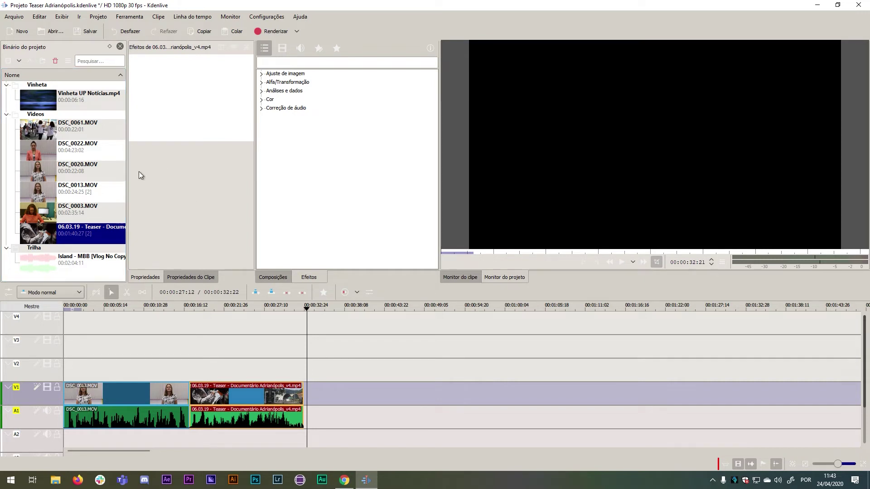
# Preview DSC_0022.MOV in the Clip Monitor, scrubbing through its opening seconds.
pyautogui.click(35, 152)
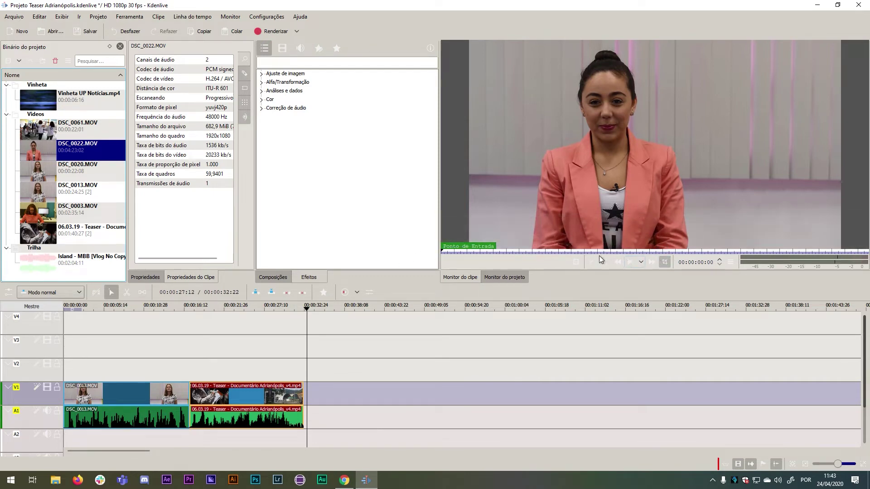
pyautogui.click(448, 251)
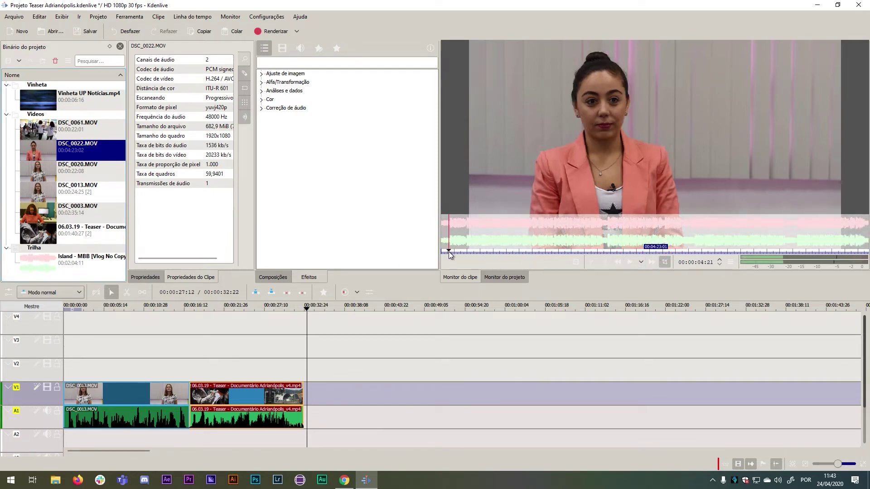
pyautogui.click(447, 252)
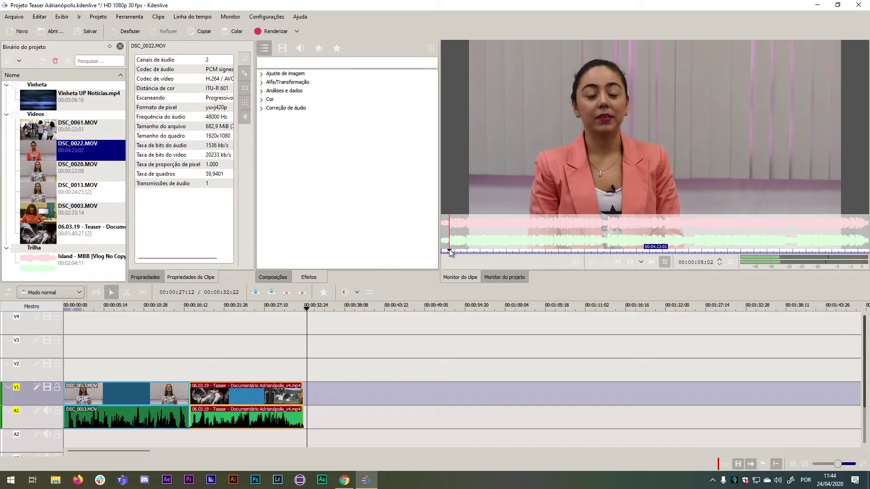
pyautogui.press('space')
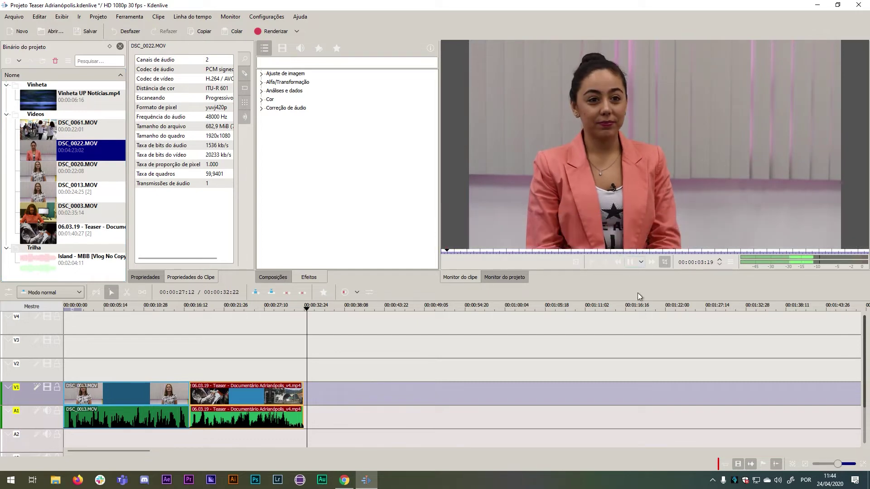
pyautogui.moveTo(618, 238)
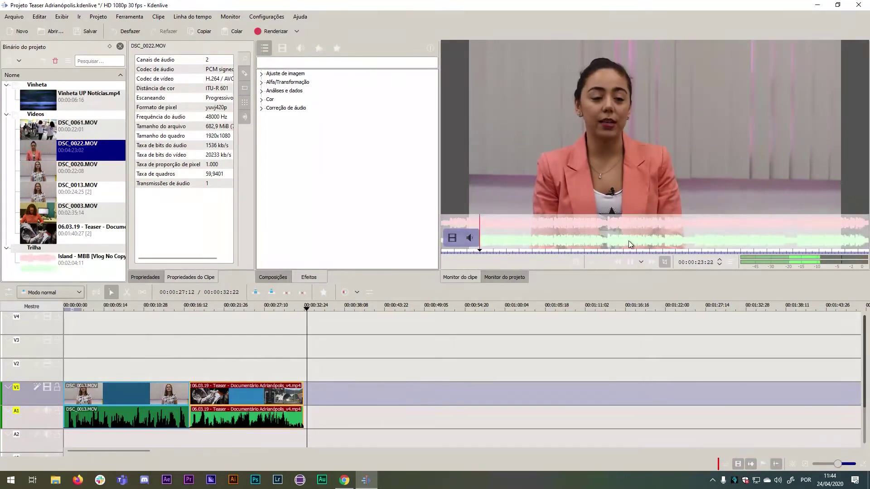
pyautogui.click(630, 261)
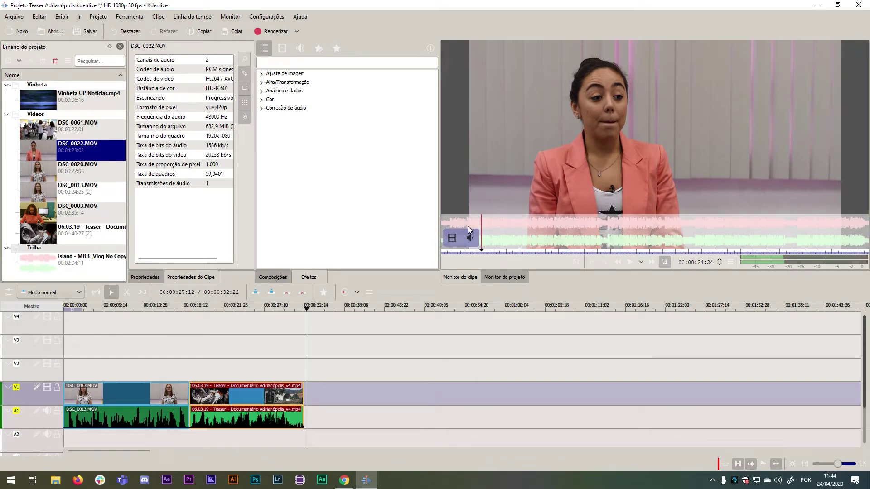
pyautogui.moveTo(482, 251); pyautogui.dragTo(450, 254)
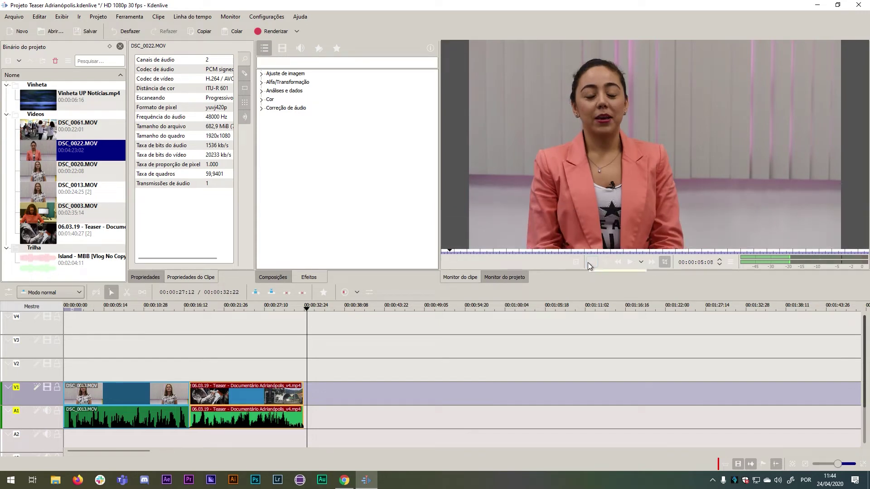
pyautogui.click(630, 262)
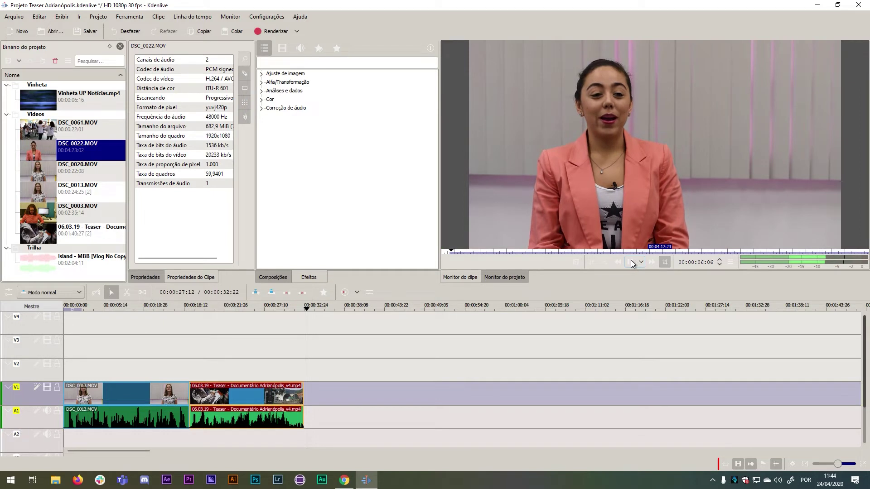
pyautogui.moveTo(520, 236)
pyautogui.click(465, 224)
pyautogui.moveTo(455, 253); pyautogui.dragTo(467, 253)
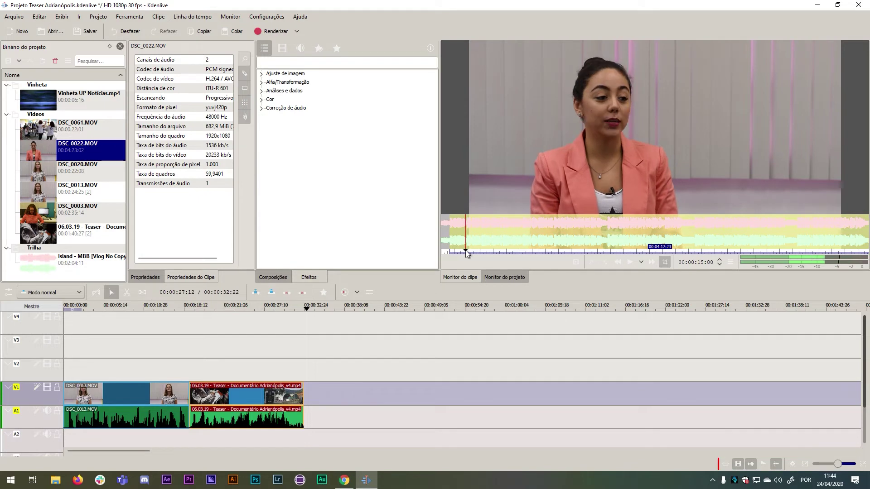
# Set DSC_0022.MOV's zone out at 00:00:09:22 and drop it on V1 after the Teaser clip.
pyautogui.rightClick(604, 263)
pyautogui.click(602, 262)
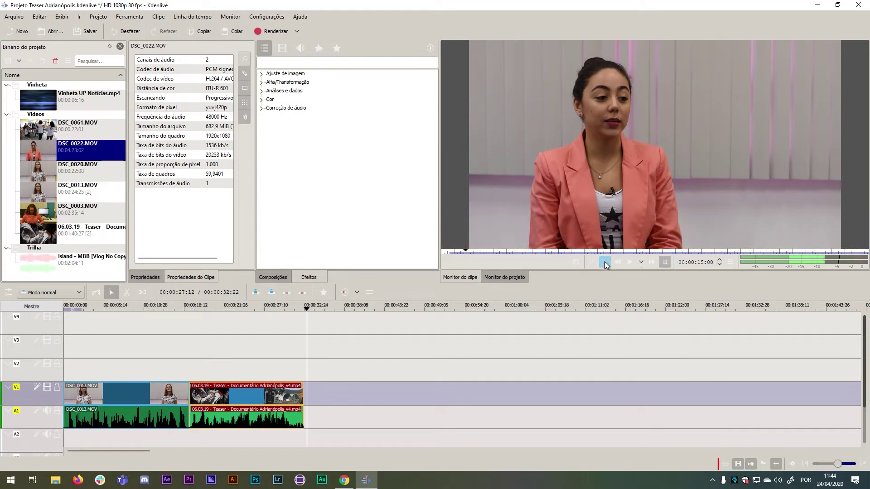
pyautogui.click(605, 263)
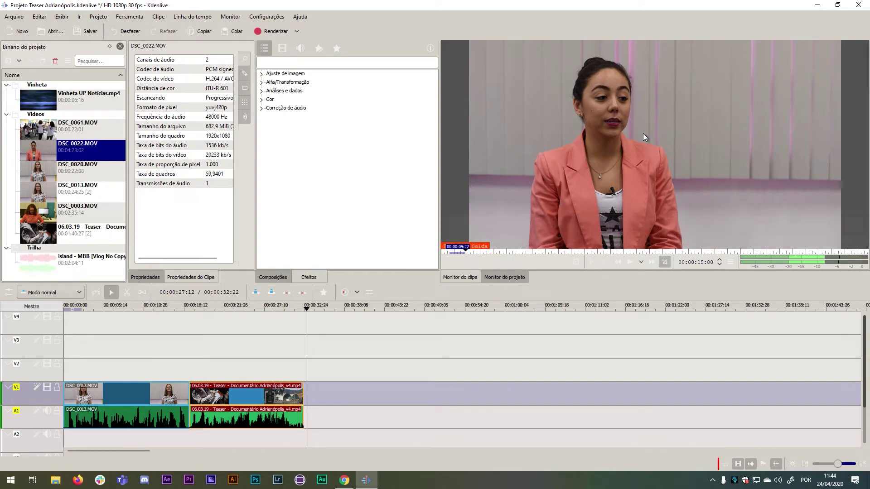
pyautogui.moveTo(642, 133); pyautogui.dragTo(305, 395)
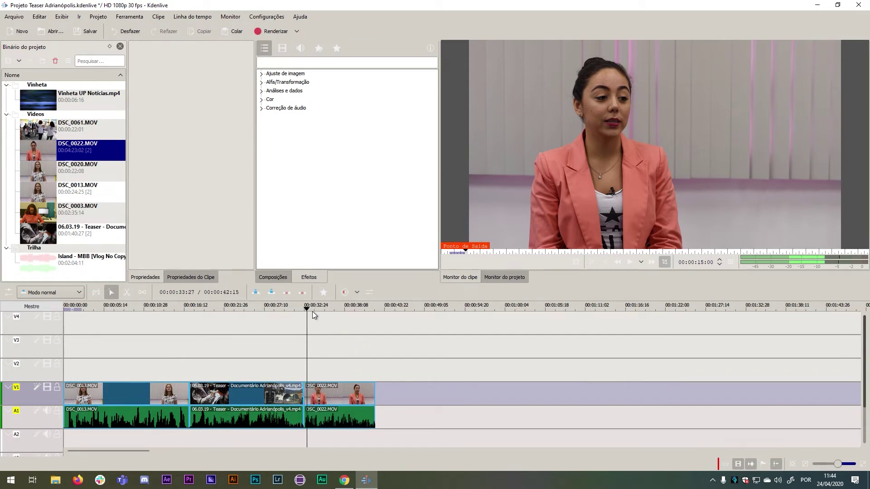
# Play back the newly added section, then move the DSC_0022 clip up to V2/A2.
pyautogui.moveTo(310, 310); pyautogui.dragTo(294, 309)
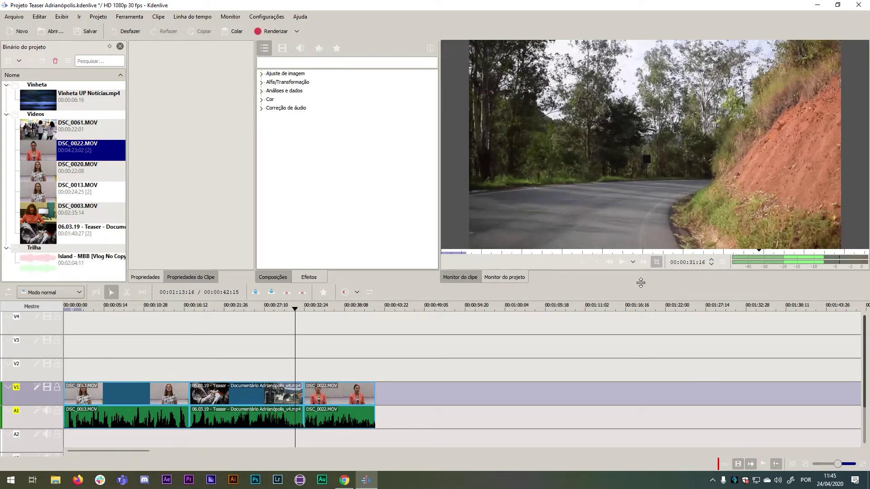
pyautogui.click(621, 265)
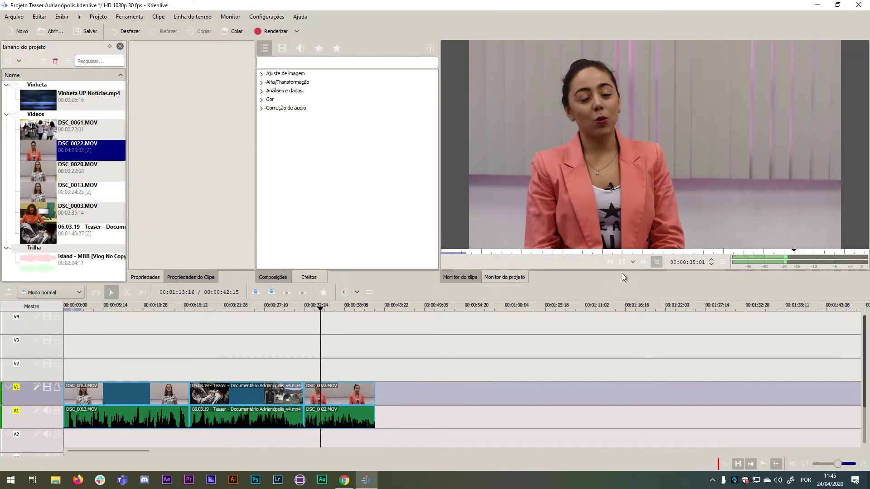
pyautogui.click(624, 265)
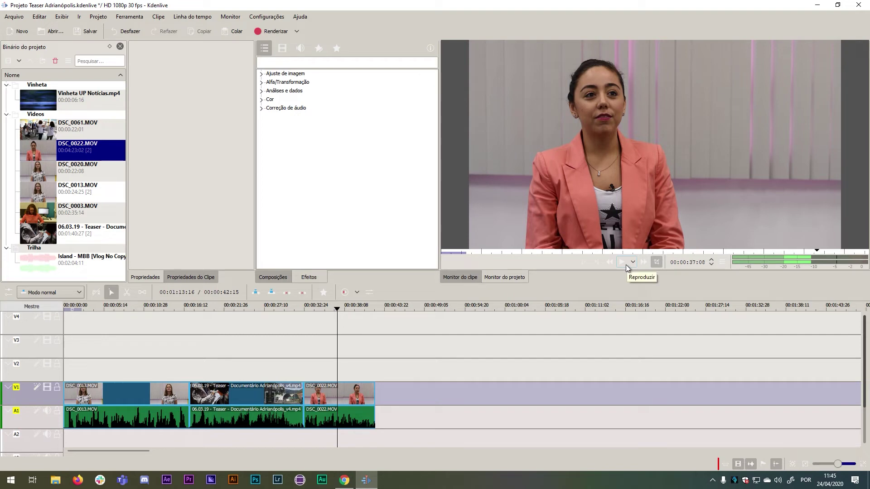
pyautogui.click(358, 394)
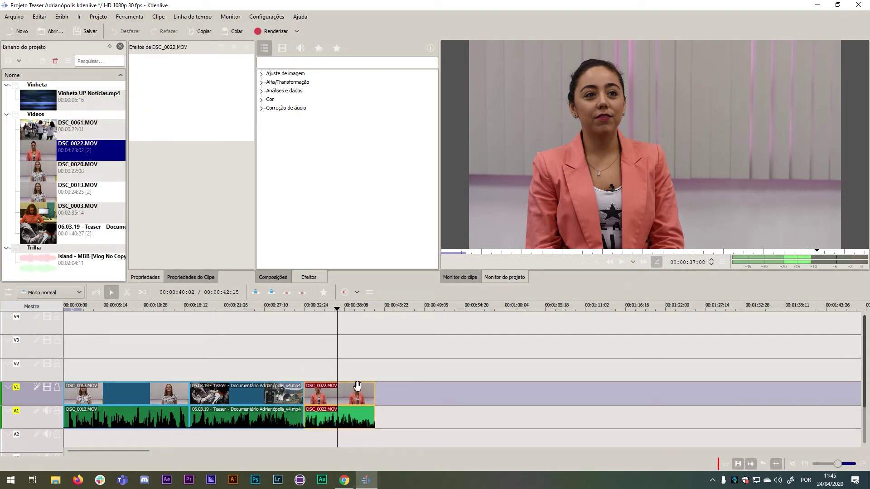
pyautogui.moveTo(357, 386); pyautogui.dragTo(357, 381)
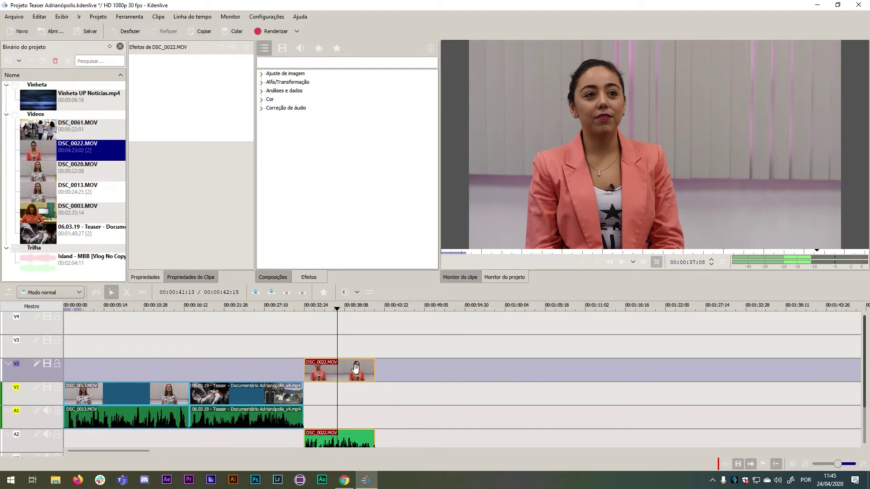
pyautogui.moveTo(364, 365); pyautogui.dragTo(343, 368)
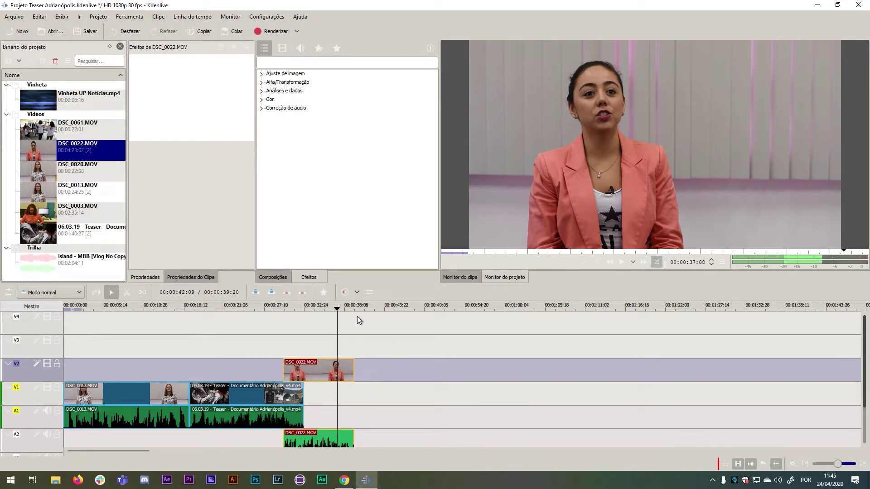
# Slide the DSC_0022 clip to start at 31:05 and play through the cut to check it.
pyautogui.moveTo(350, 311); pyautogui.dragTo(273, 318)
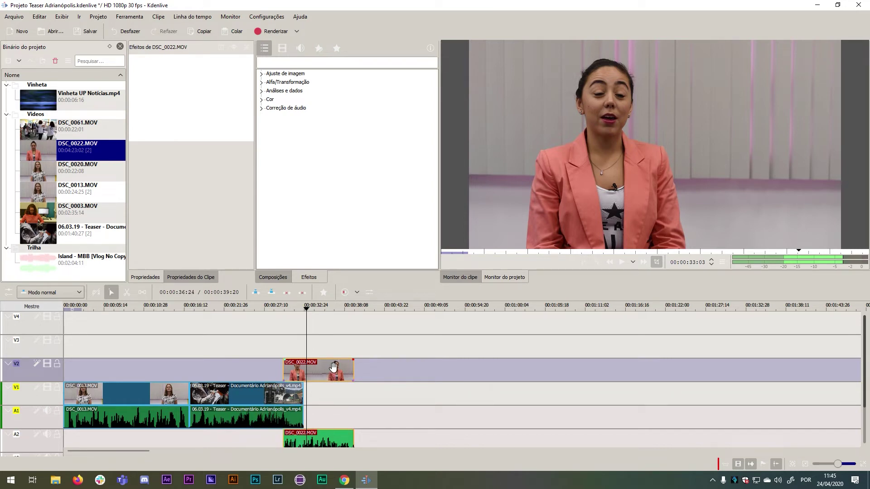
pyautogui.moveTo(335, 372); pyautogui.dragTo(352, 372)
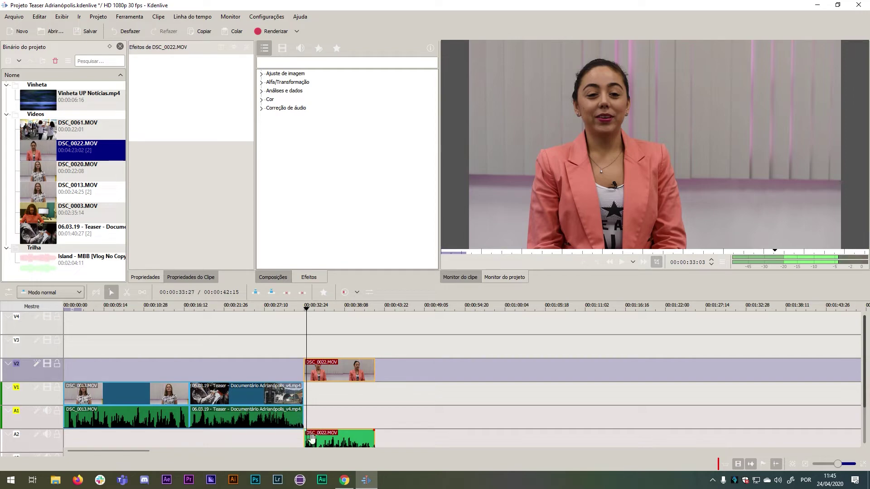
pyautogui.moveTo(307, 311); pyautogui.dragTo(292, 308)
pyautogui.press('space')
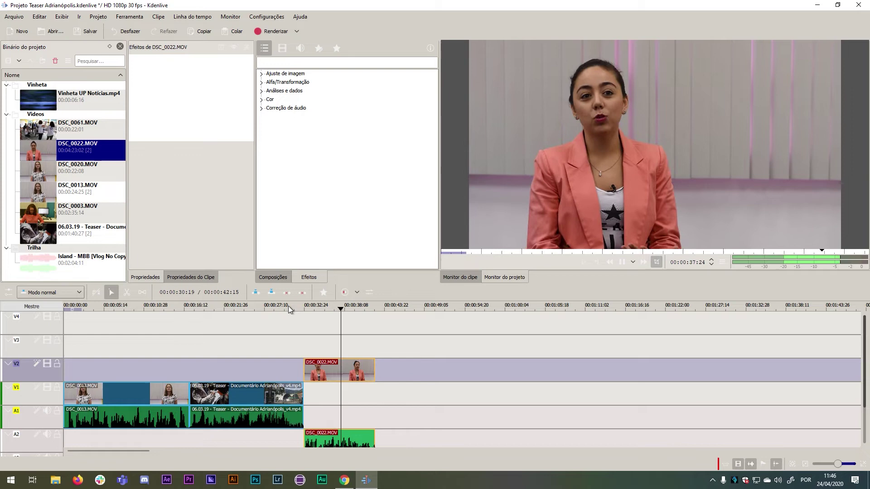
pyautogui.press('space')
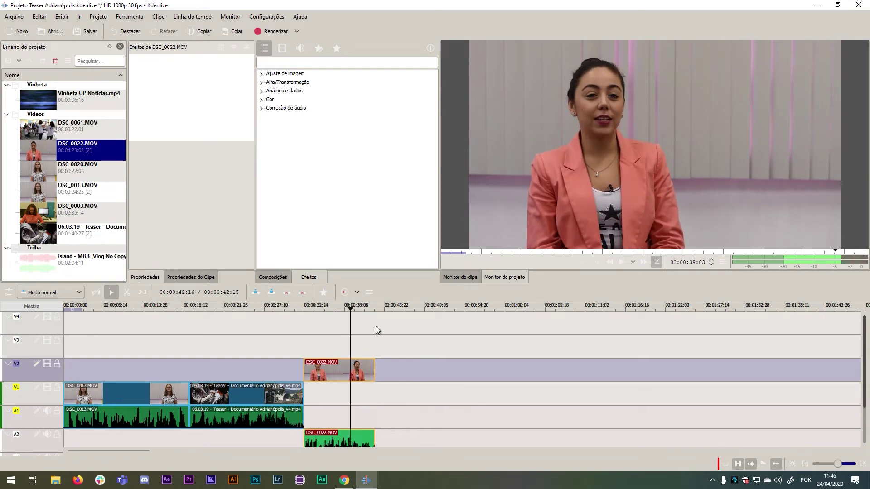
pyautogui.moveTo(350, 308); pyautogui.dragTo(375, 309)
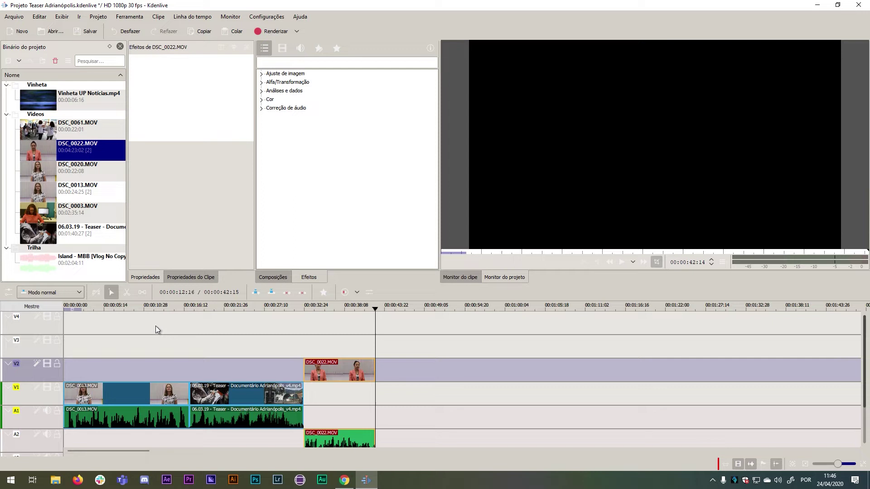
# Collapse the Videos, Vinheta and Trilha bin folders and add a new title clip.
pyautogui.click(95, 307)
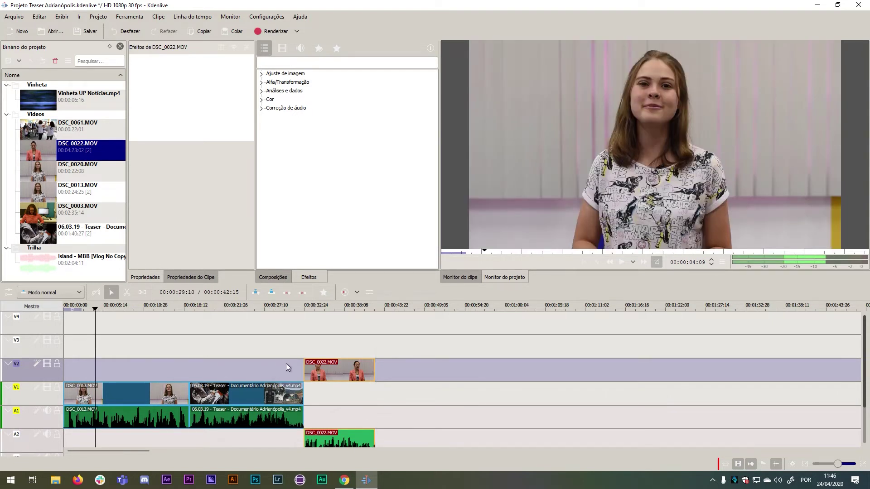
pyautogui.click(6, 114)
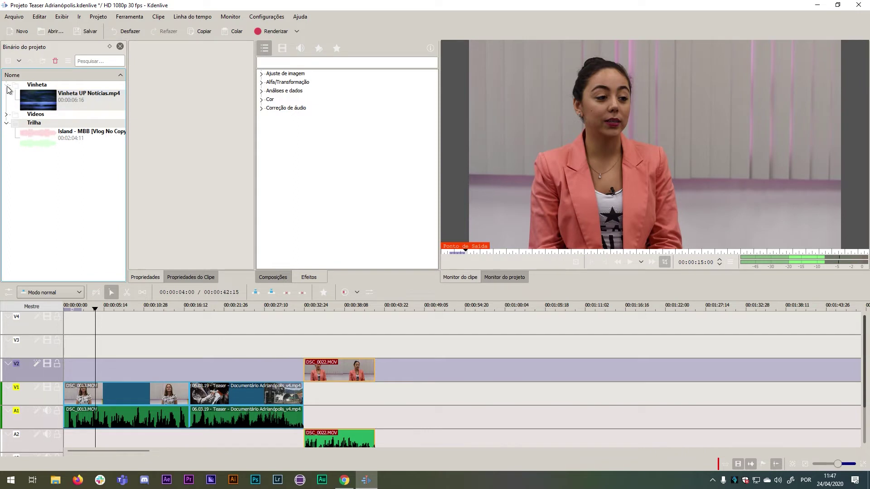
pyautogui.click(6, 85)
pyautogui.click(6, 102)
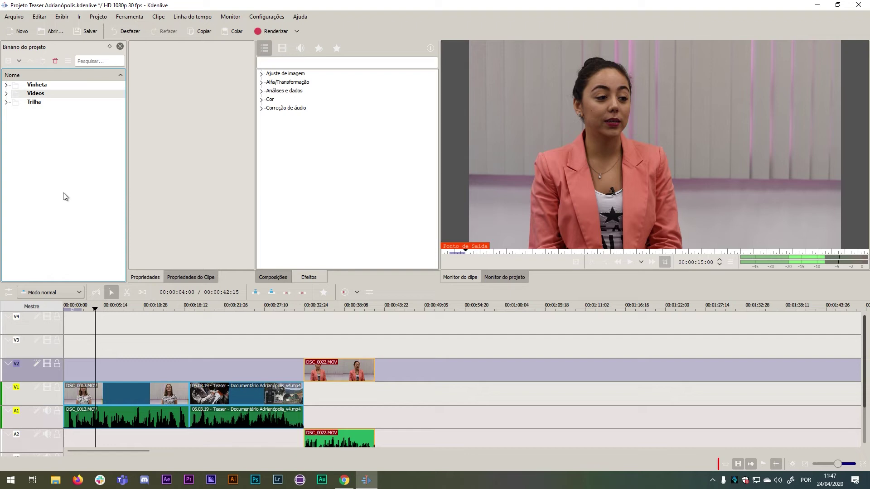
pyautogui.rightClick(45, 168)
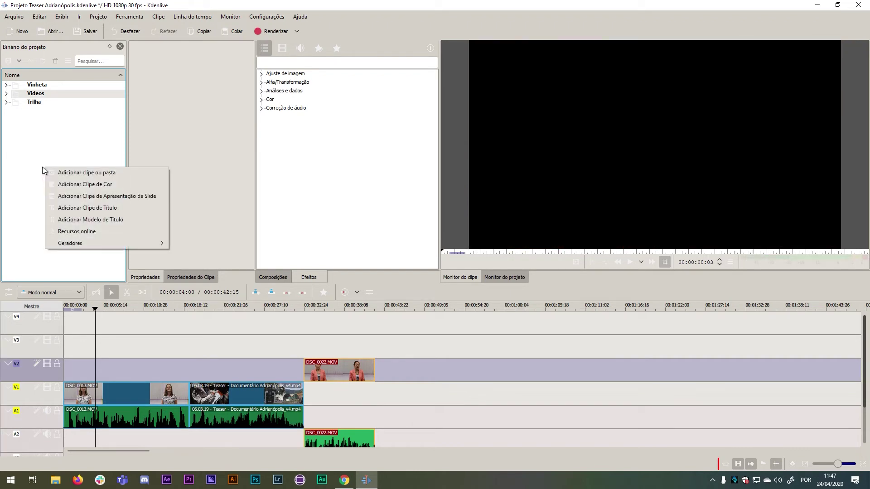
pyautogui.click(105, 209)
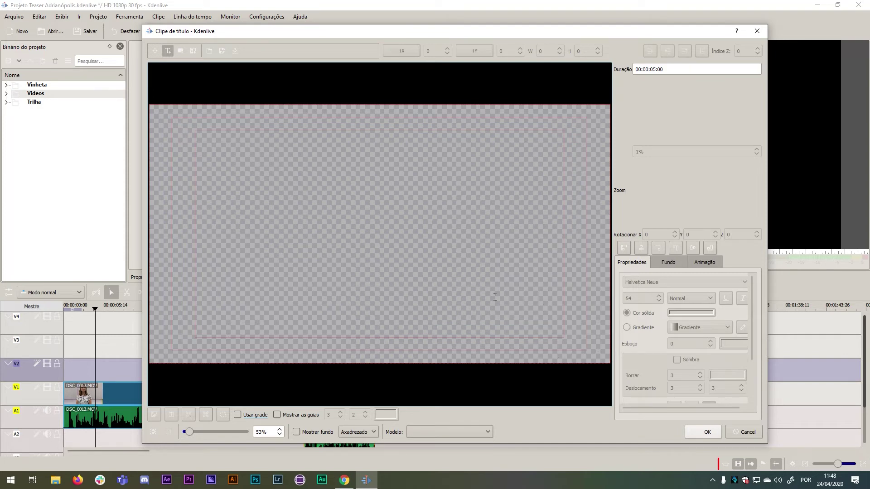
# Type the interviewee's name as a text item near the lower-left of the frame and nudge it into place.
pyautogui.click(167, 48)
pyautogui.click(196, 330)
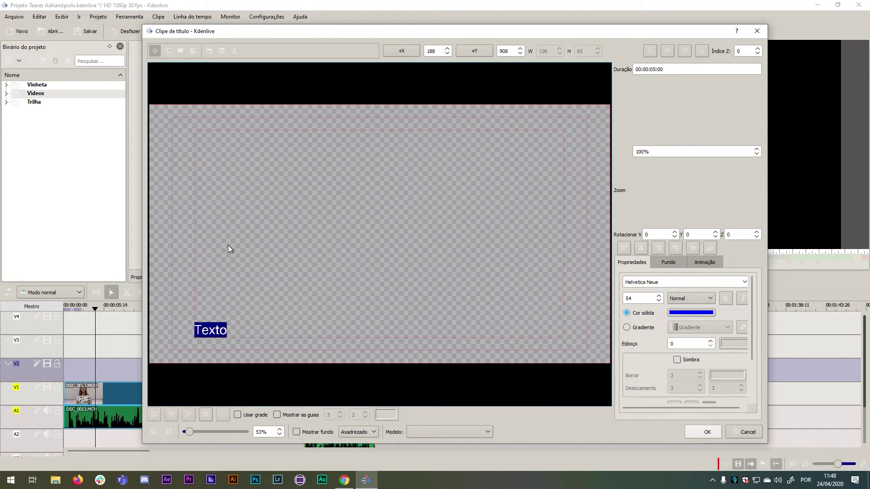
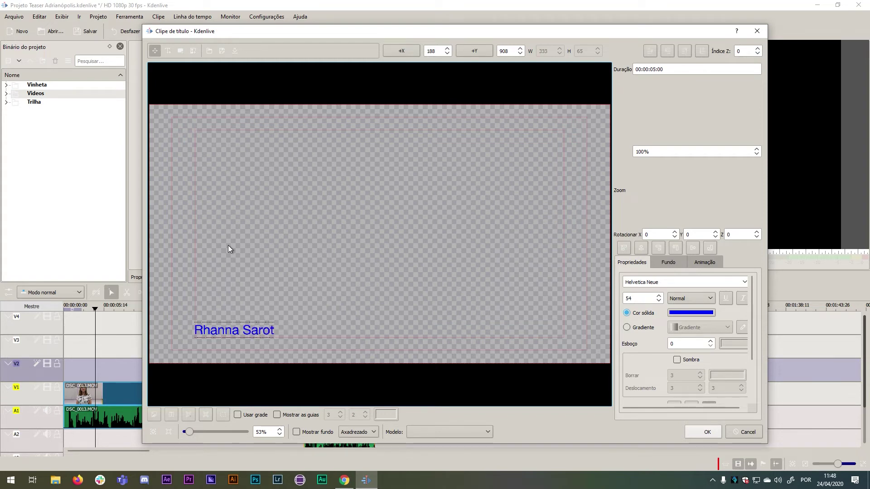
pyautogui.click(319, 273)
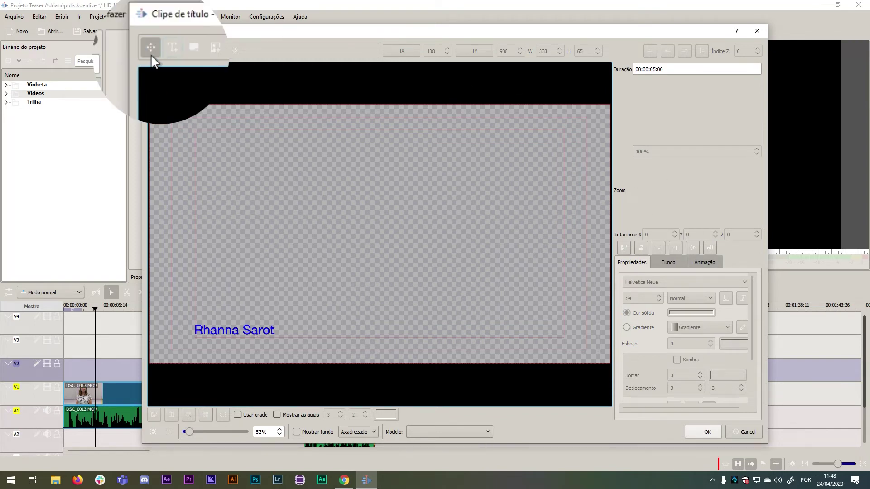
pyautogui.click(246, 331)
pyautogui.moveTo(246, 330)
pyautogui.mouseDown()
pyautogui.moveTo(496, 332)
pyautogui.moveTo(240, 330)
pyautogui.mouseUp()
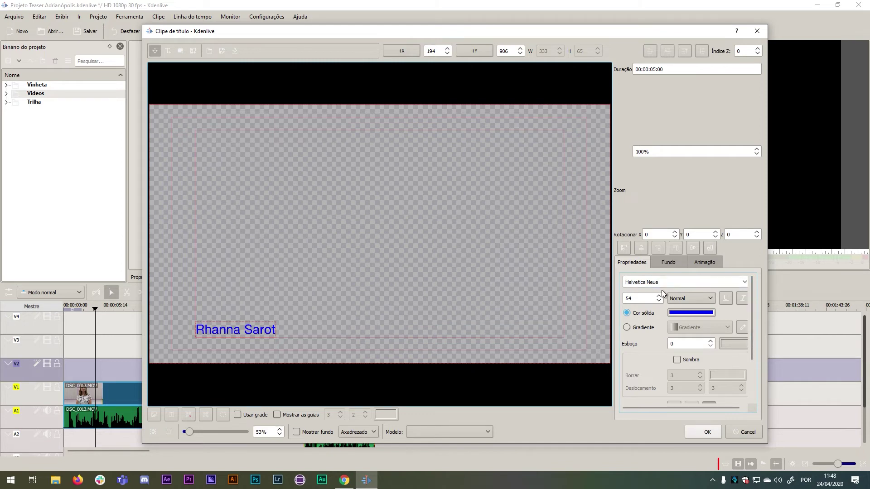
# Widen the title editor window and shift it left.
pyautogui.moveTo(767, 308); pyautogui.dragTo(836, 305)
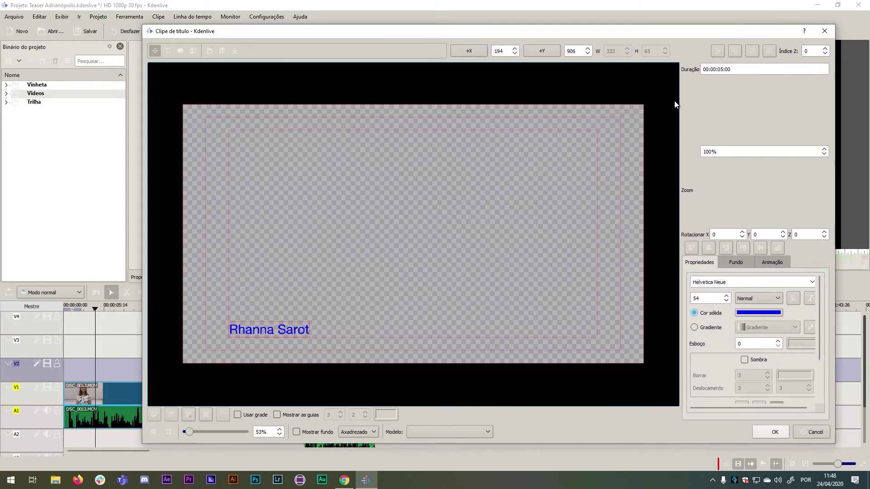
pyautogui.moveTo(646, 32); pyautogui.dragTo(568, 31)
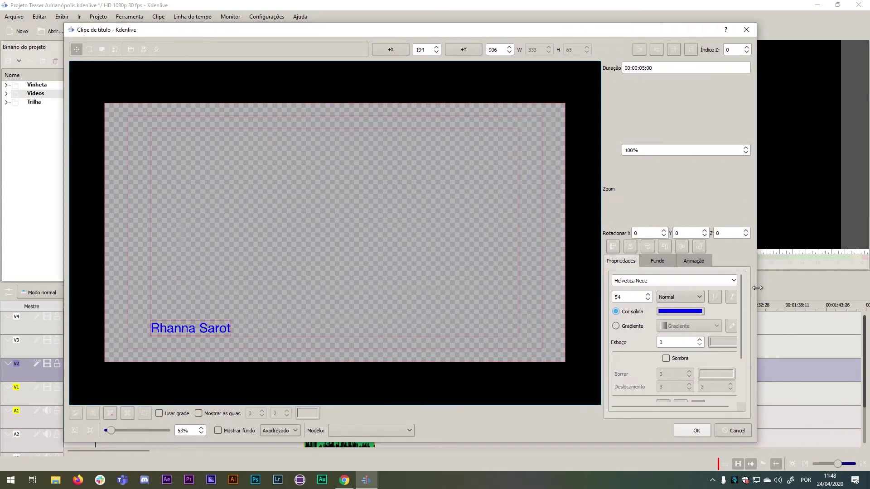
pyautogui.moveTo(755, 287); pyautogui.dragTo(784, 290)
# Set the name text's font to Arial Black at size 50.
pyautogui.click(762, 281)
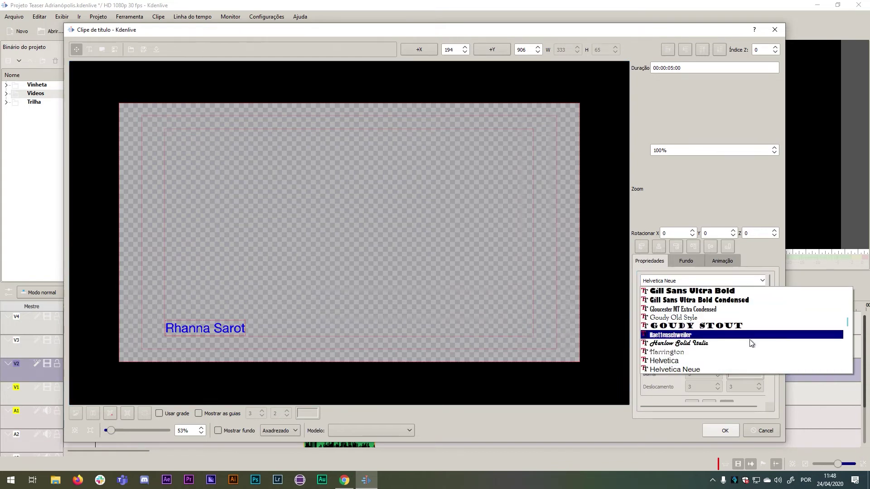
pyautogui.scroll(1, 748, 361)
pyautogui.scroll(8, 748, 360)
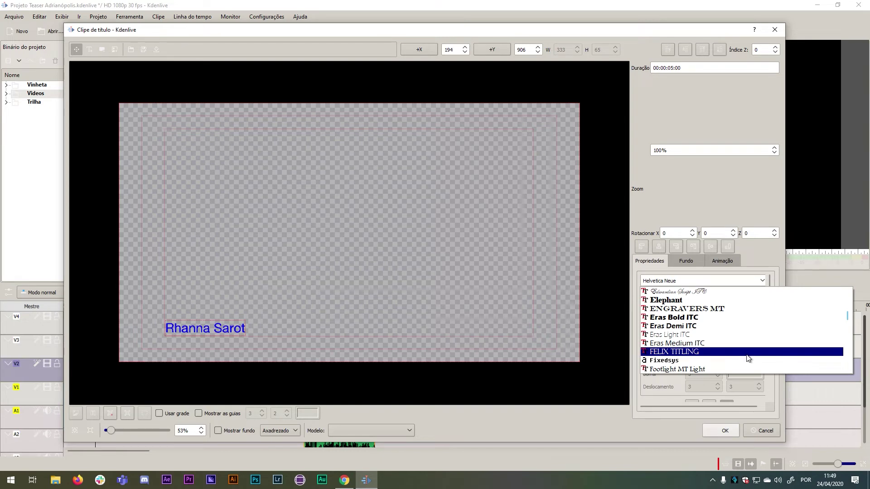
pyautogui.scroll(3, 748, 358)
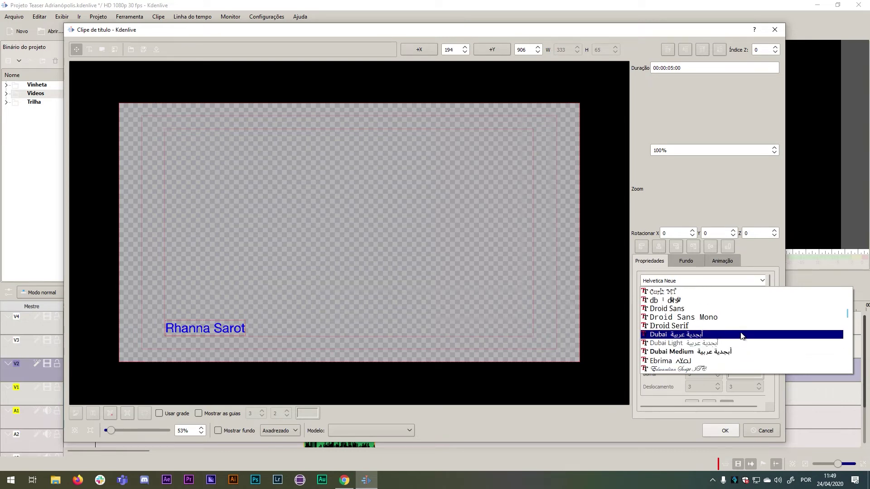
pyautogui.scroll(8, 742, 335)
pyautogui.scroll(6, 736, 305)
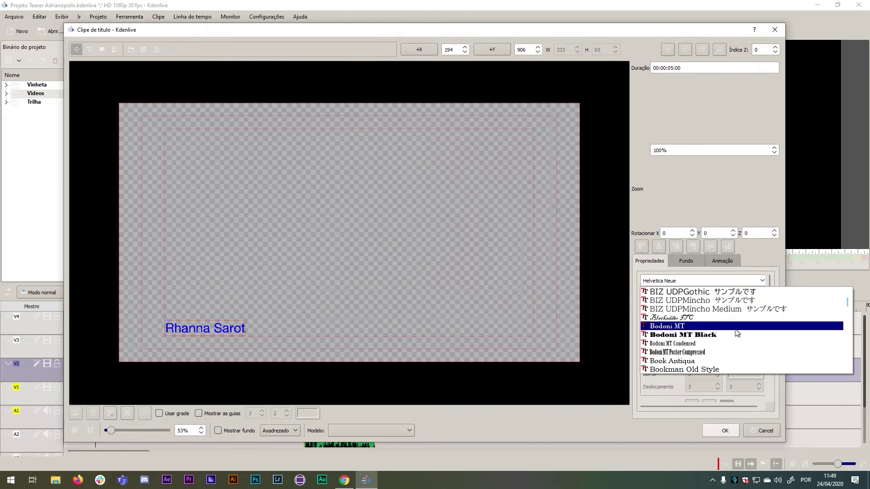
pyautogui.scroll(9, 737, 329)
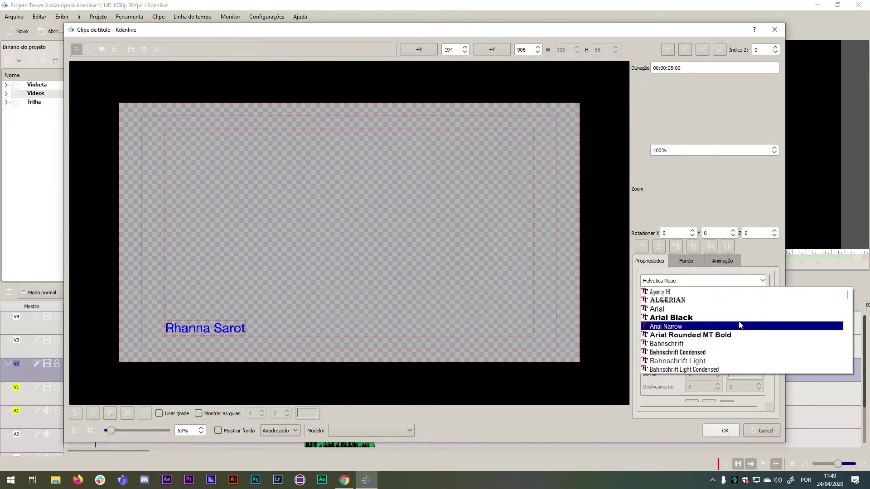
pyautogui.click(738, 318)
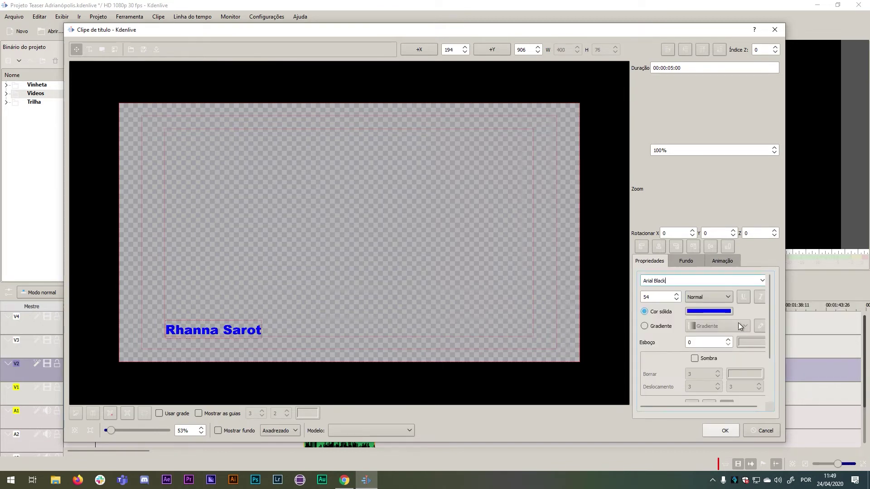
pyautogui.click(676, 300)
pyautogui.click(676, 300)
pyautogui.click(676, 299)
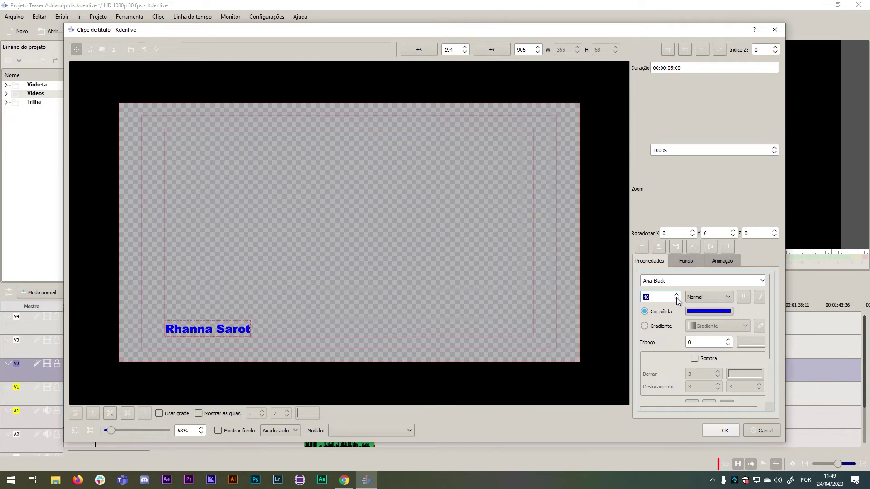
pyautogui.click(676, 295)
pyautogui.click(677, 295)
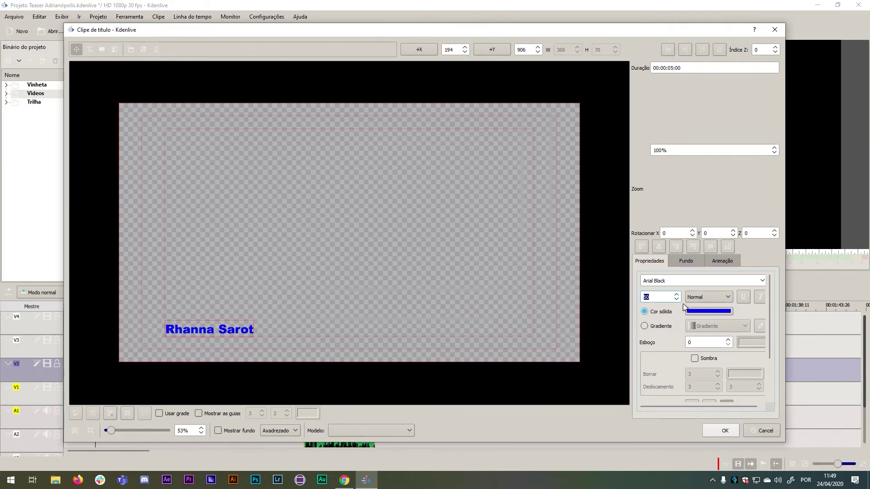
# Try bold and light weights for the name text, then settle on Normal.
pyautogui.click(714, 298)
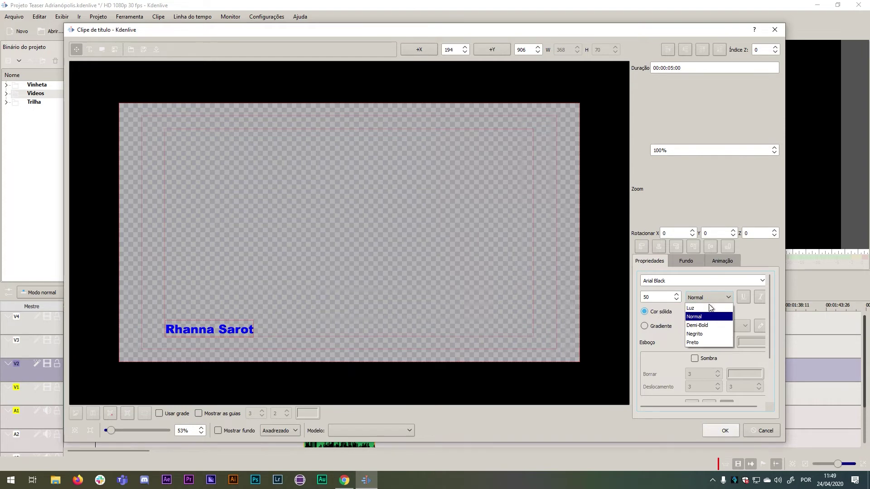
pyautogui.click(709, 334)
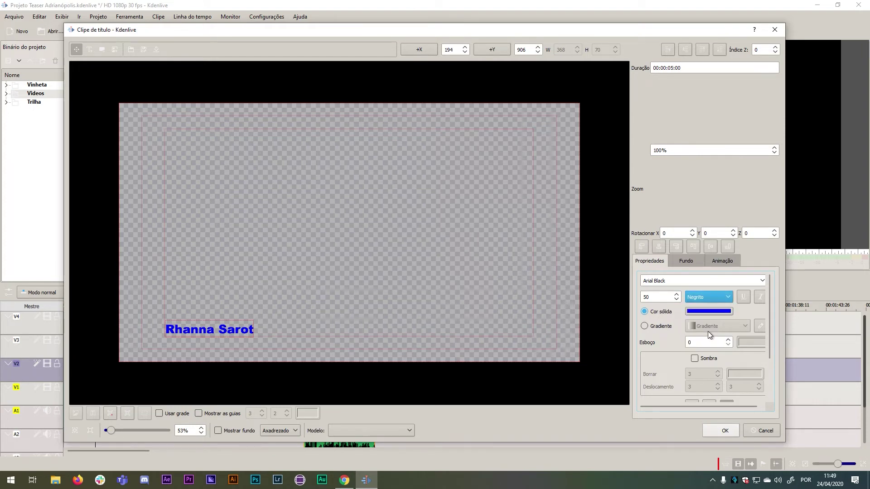
pyautogui.click(708, 297)
pyautogui.click(709, 305)
pyautogui.click(707, 295)
pyautogui.click(710, 313)
pyautogui.click(711, 311)
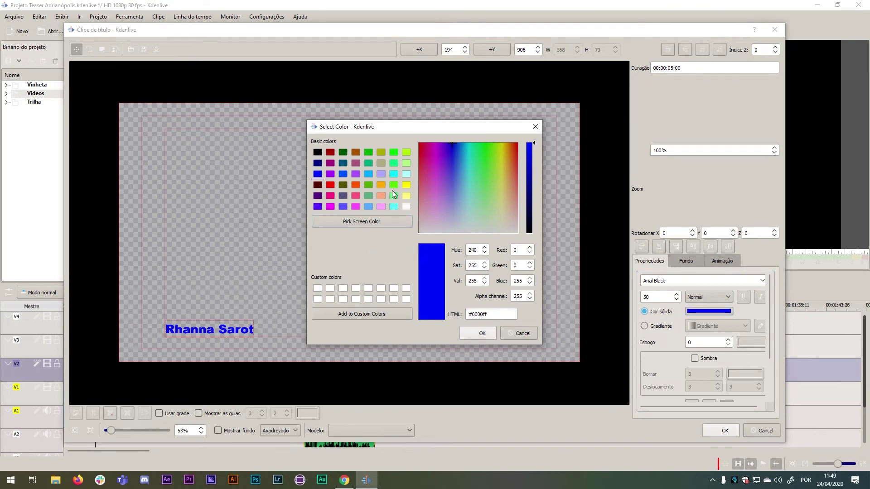
# Colour the name text red (#ff0000) and save the title clip into the project bin.
pyautogui.click(331, 184)
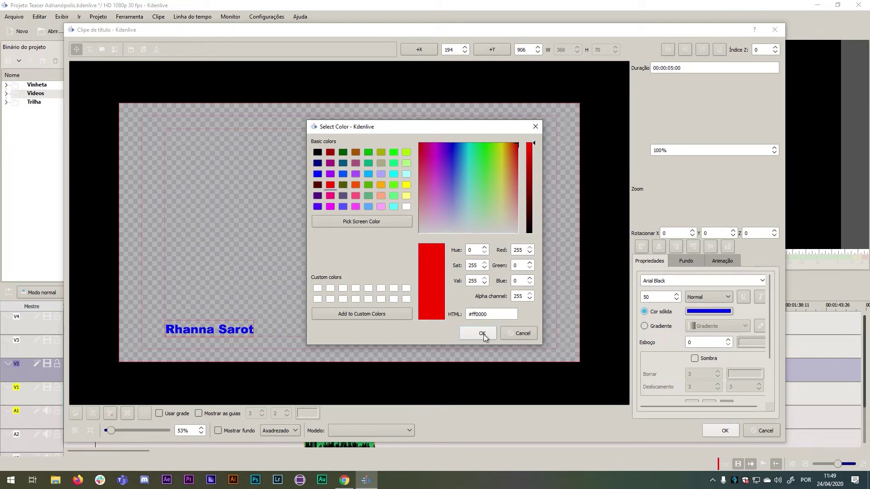
pyautogui.moveTo(455, 178)
pyautogui.mouseDown()
pyautogui.moveTo(489, 166)
pyautogui.moveTo(447, 161)
pyautogui.moveTo(447, 200)
pyautogui.moveTo(511, 201)
pyautogui.moveTo(479, 175)
pyautogui.mouseUp()
pyautogui.click(482, 335)
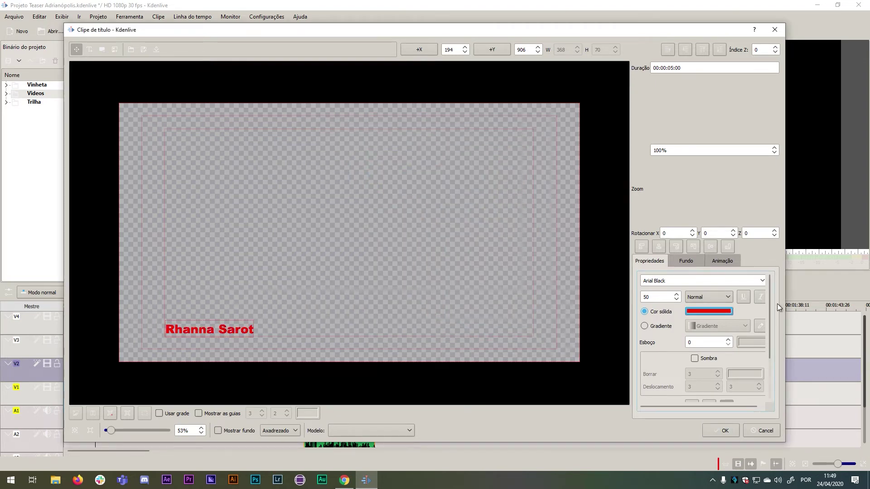
pyautogui.click(724, 430)
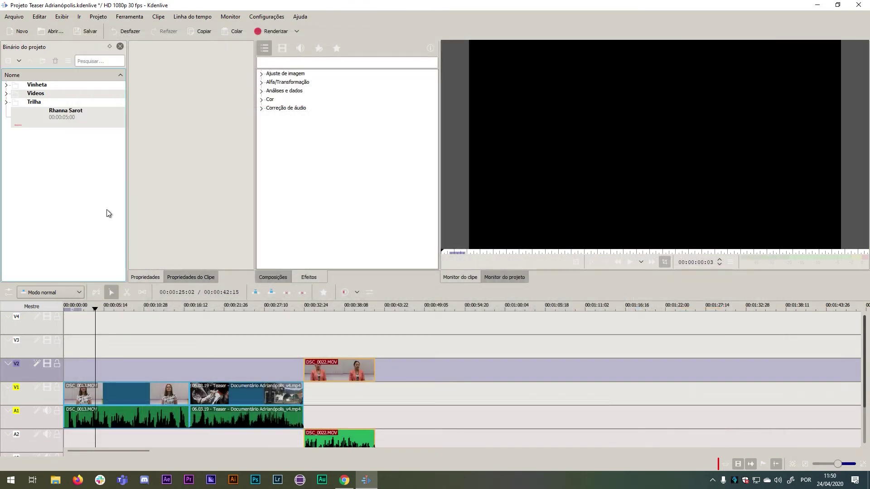
# Drop the name title clip onto V2 at about five seconds, above DSC_0013.MOV.
pyautogui.click(32, 127)
pyautogui.click(75, 117)
pyautogui.moveTo(103, 292); pyautogui.dragTo(94, 374)
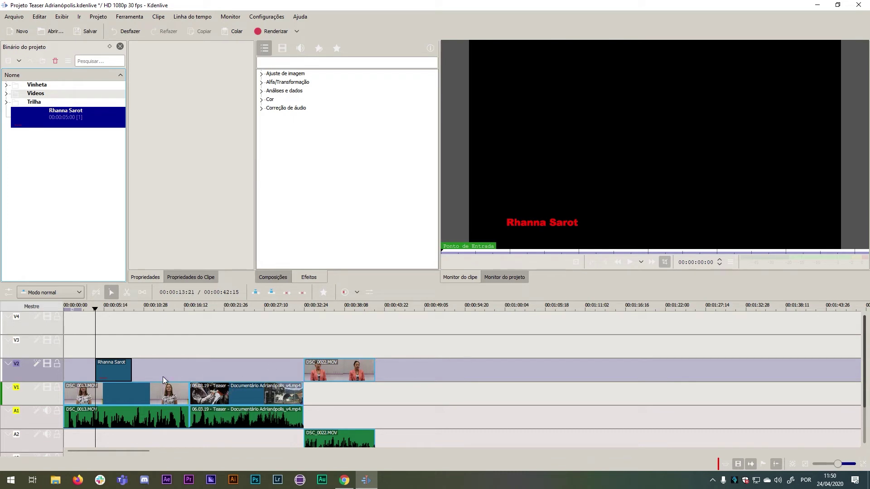
# Play the project edit around the title overlay to check it, then skim to the second interview.
pyautogui.click(511, 277)
pyautogui.moveTo(93, 308); pyautogui.dragTo(84, 309)
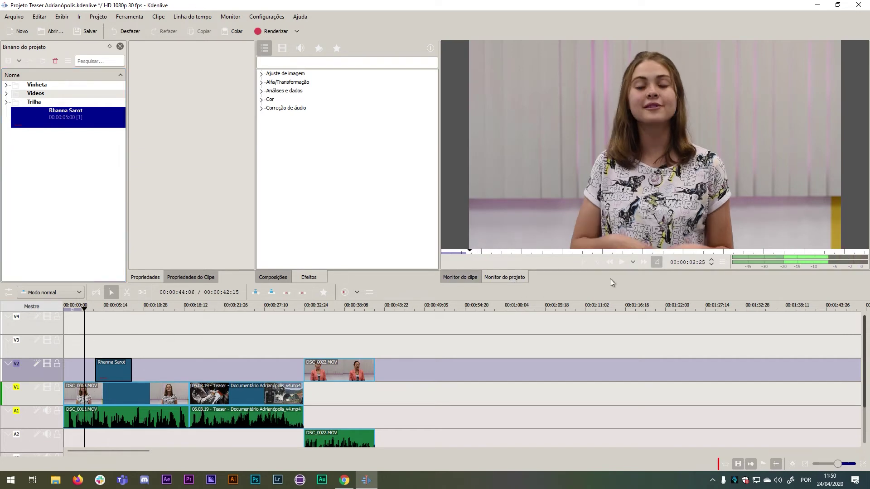
pyautogui.click(623, 261)
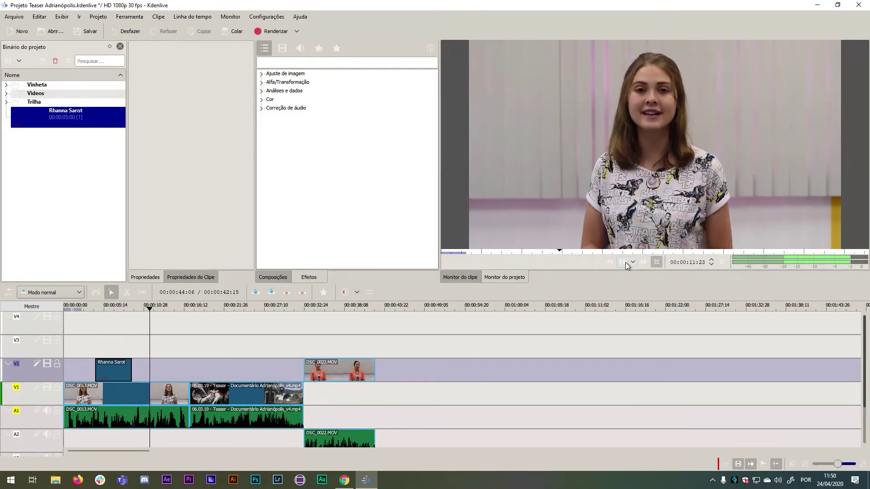
pyautogui.click(625, 262)
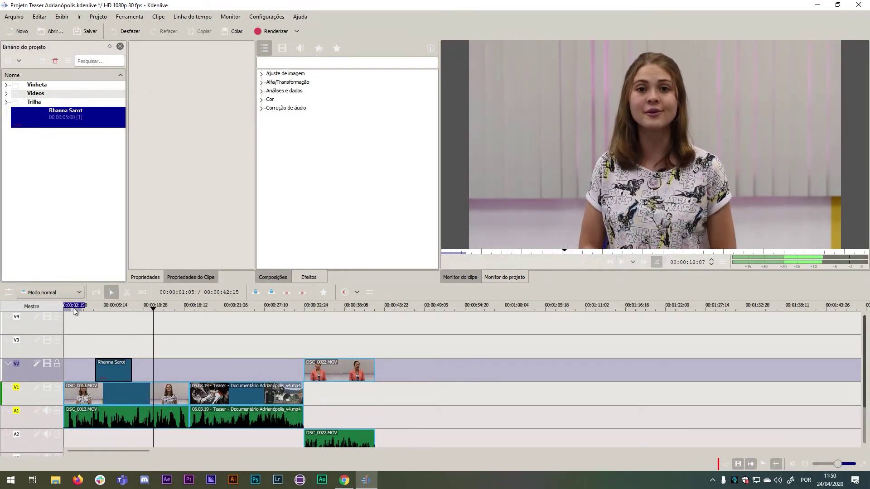
pyautogui.moveTo(101, 306); pyautogui.dragTo(146, 302)
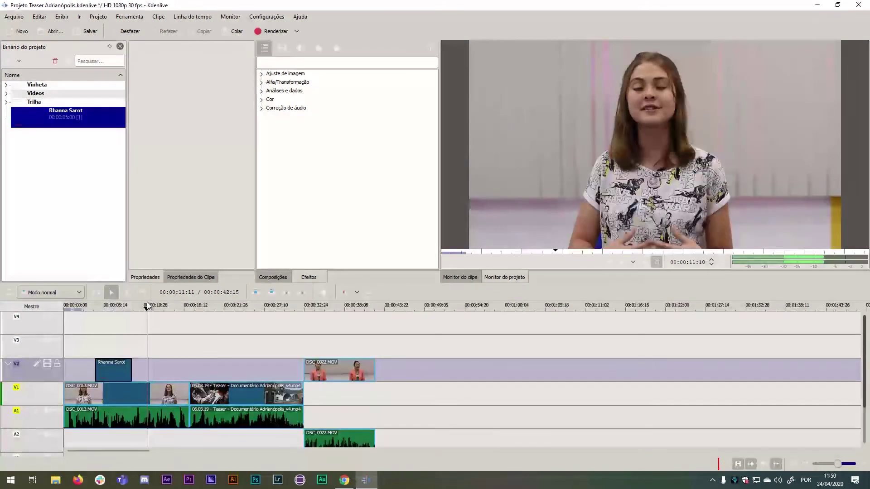
pyautogui.moveTo(309, 307); pyautogui.dragTo(318, 307)
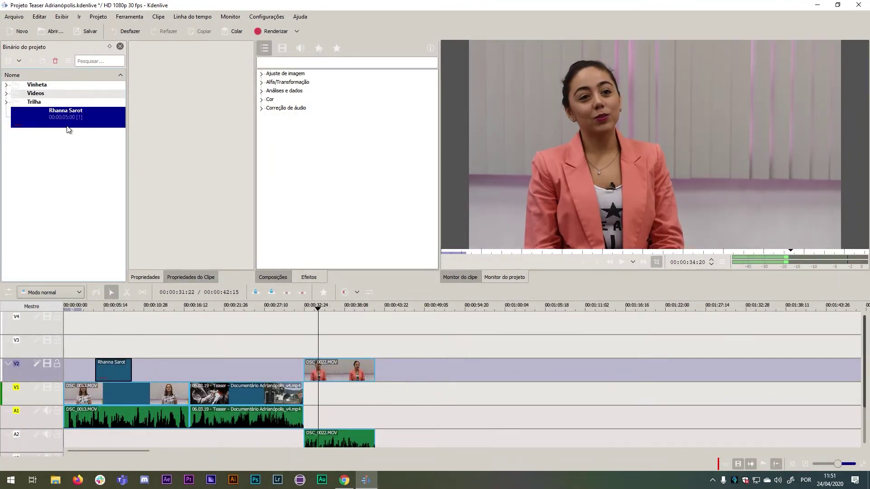
# Create another new title clip from the project bin's context menu.
pyautogui.rightClick(68, 174)
pyautogui.click(61, 115)
pyautogui.rightClick(59, 148)
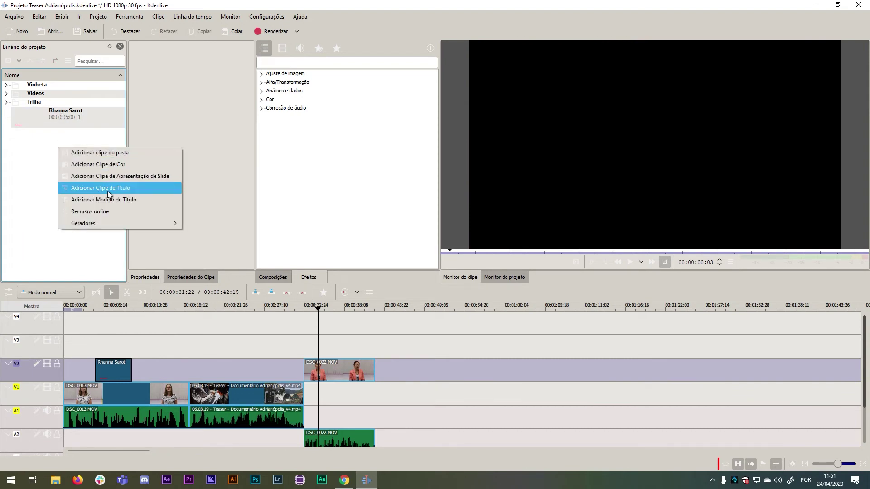
pyautogui.click(108, 190)
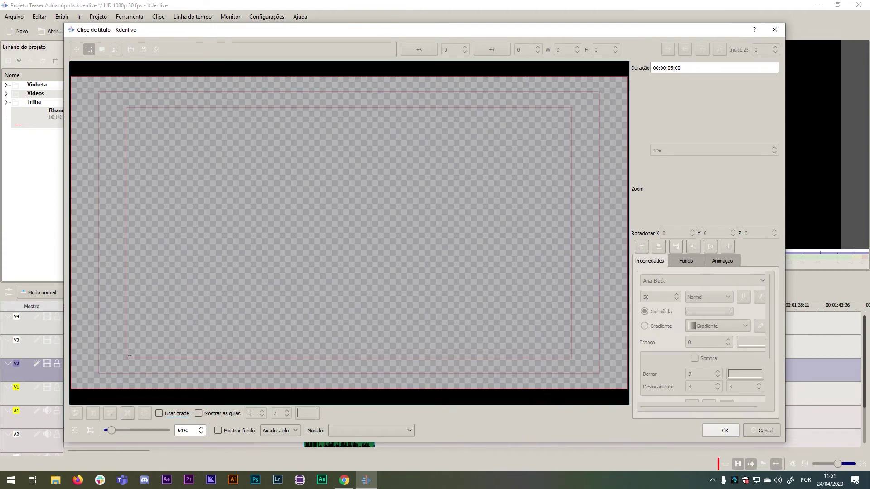
# Type the second speaker's name near the lower-left of the frame, fixing a typo, and nudge it up.
pyautogui.click(127, 353)
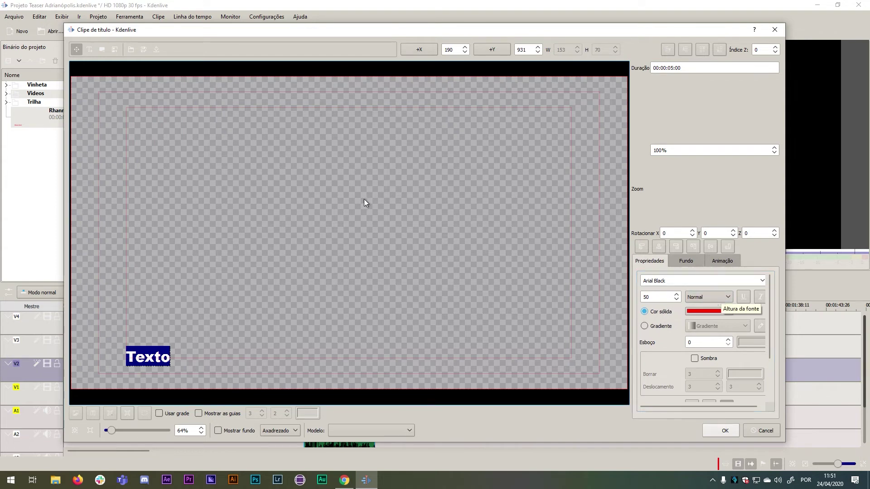
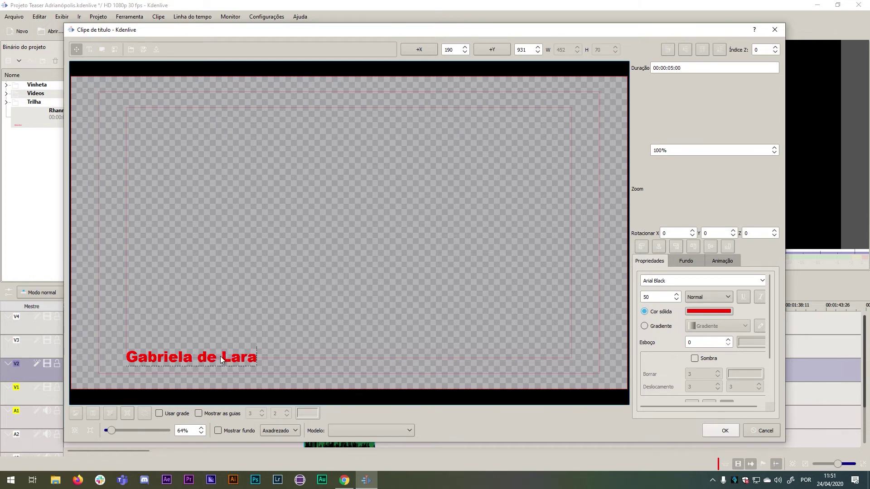
pyautogui.click(150, 348)
pyautogui.click(168, 343)
pyautogui.moveTo(167, 359); pyautogui.dragTo(167, 352)
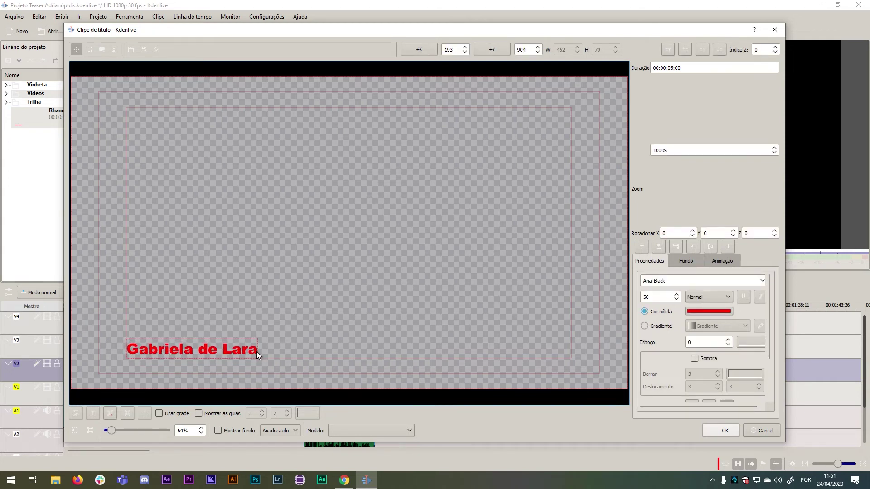
# Left-align the text of the second speaker's name title.
pyautogui.doubleClick(255, 351)
pyautogui.press('Return')
pyautogui.write('SD')
pyautogui.press('BackSpace')
pyautogui.press('BackSpace')
pyautogui.press('BackSpace')
pyautogui.moveTo(770, 319); pyautogui.dragTo(773, 358)
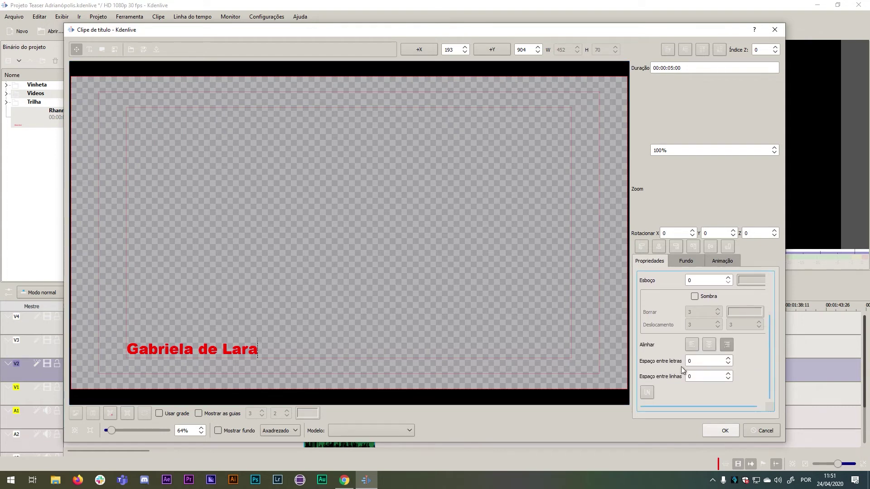
pyautogui.click(693, 346)
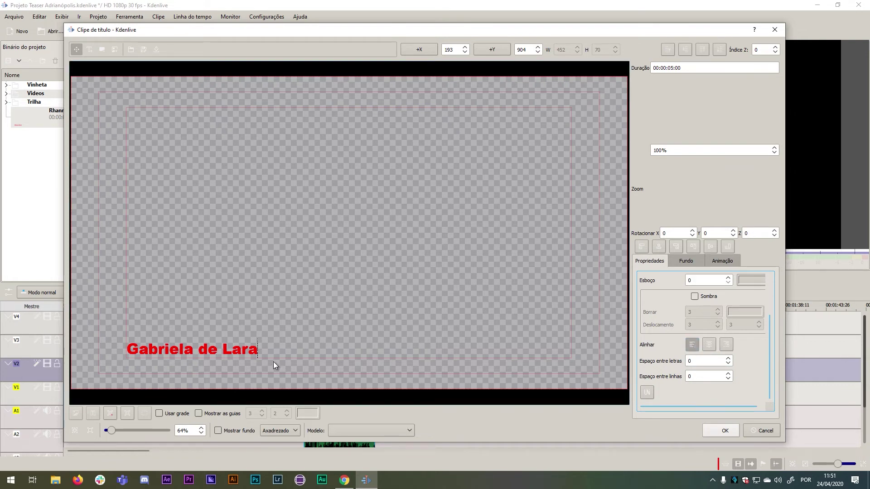
# Add a second line 'Estudante' below the speaker's name.
pyautogui.doubleClick(253, 351)
pyautogui.click(254, 350)
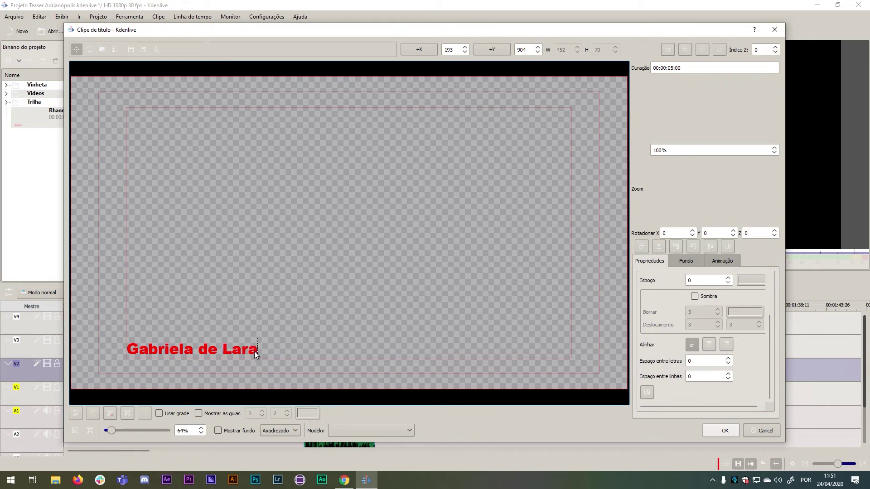
pyautogui.press('Return')
pyautogui.write('S')
pyautogui.press('BackSpace')
pyautogui.write('Estudante')
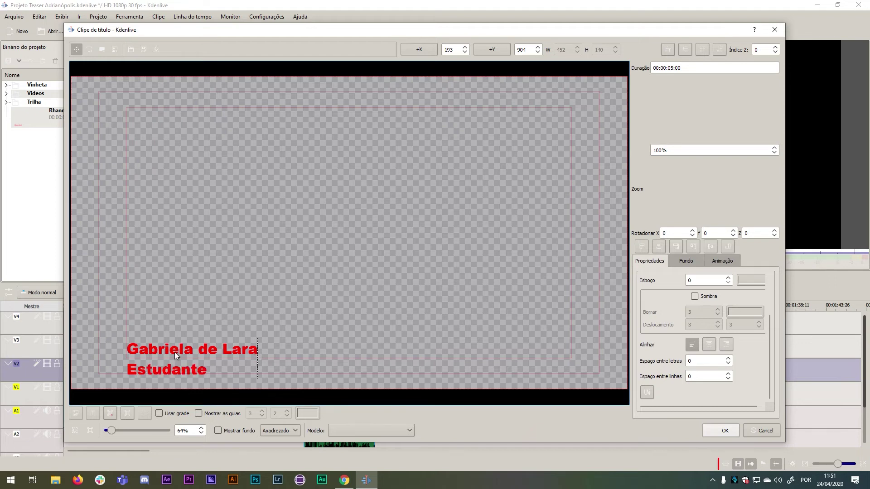
pyautogui.click(230, 258)
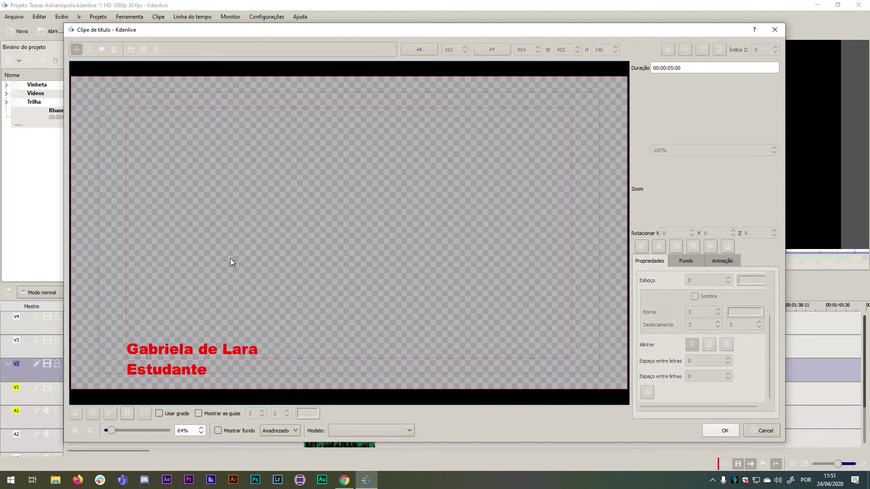
# Move the two-line title higher, save it, and place it on V3 above DSC_0022.MOV.
pyautogui.moveTo(190, 352); pyautogui.dragTo(188, 330)
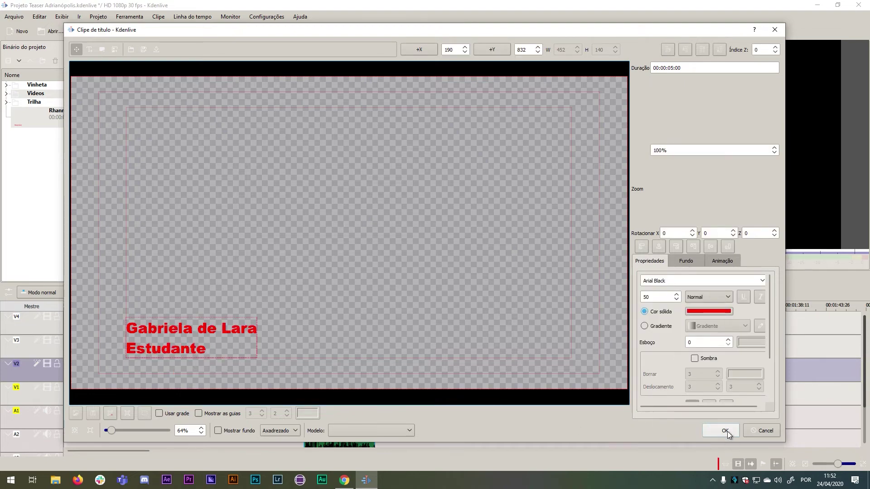
pyautogui.click(724, 430)
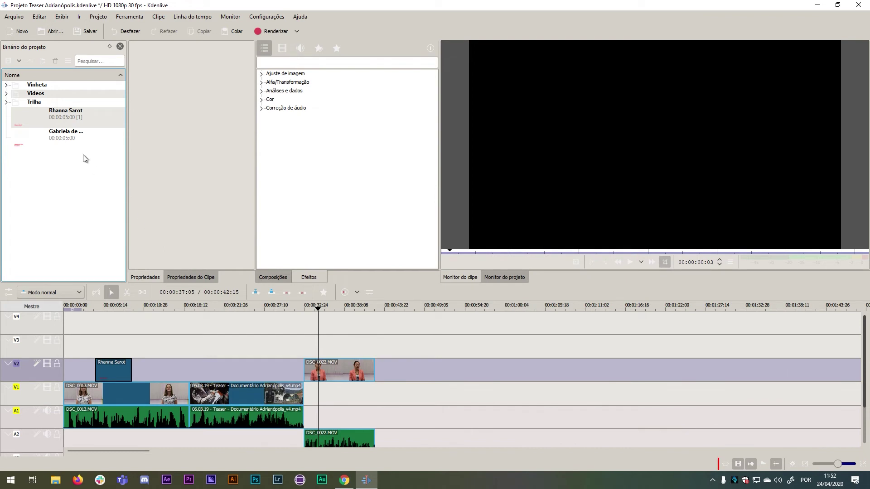
pyautogui.click(69, 138)
pyautogui.moveTo(69, 138); pyautogui.dragTo(320, 342)
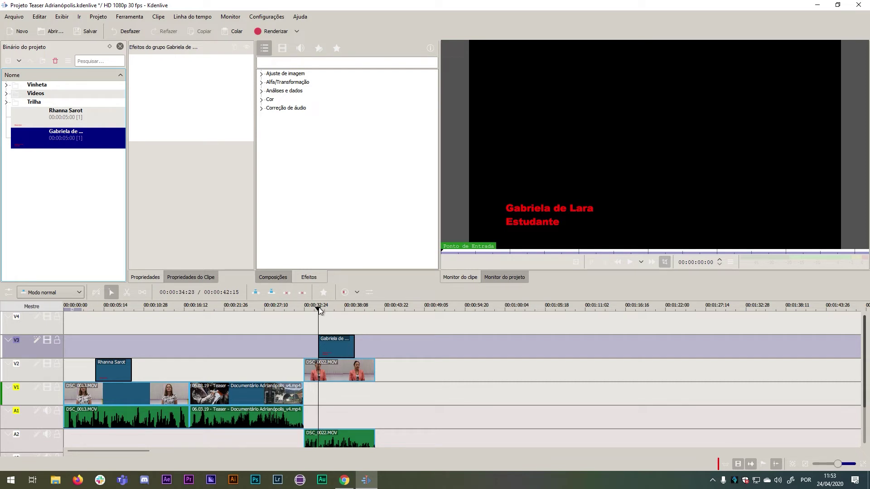
# Play the second interview in the project monitor to check the name-and-Estudante title overlay.
pyautogui.click(507, 278)
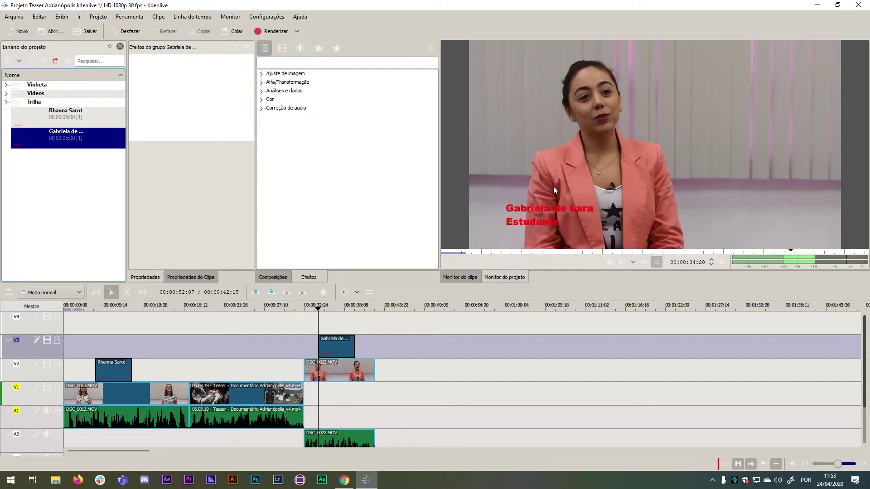
pyautogui.click(622, 265)
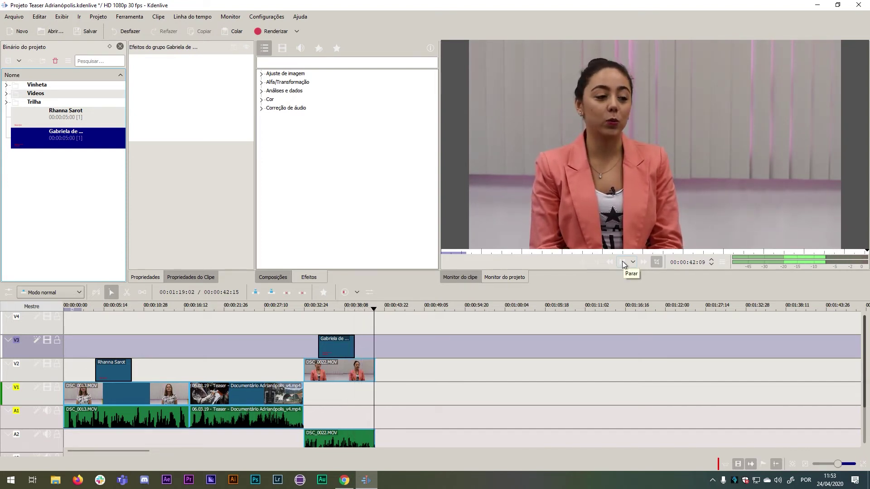
pyautogui.click(622, 263)
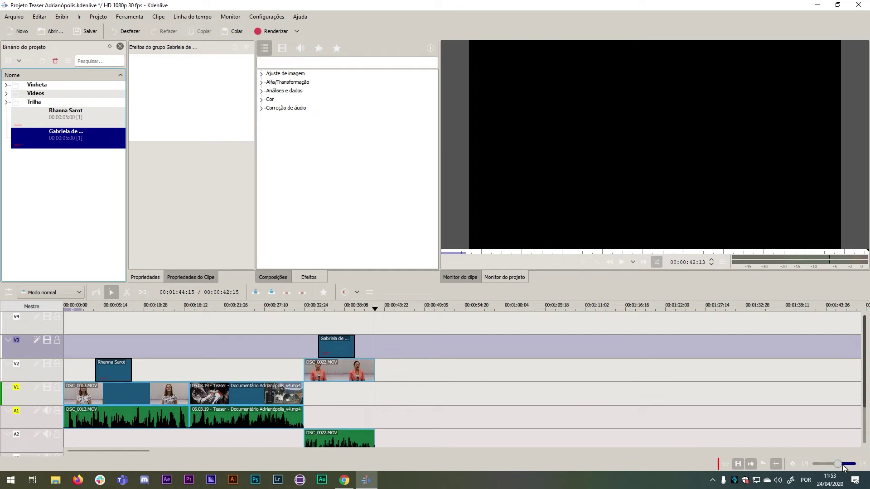
# Extend DSC_0022.MOV on V2 so the edit ends around 00:00:43, then replay the ending from 00:00:40.
pyautogui.moveTo(838, 468); pyautogui.dragTo(847, 468)
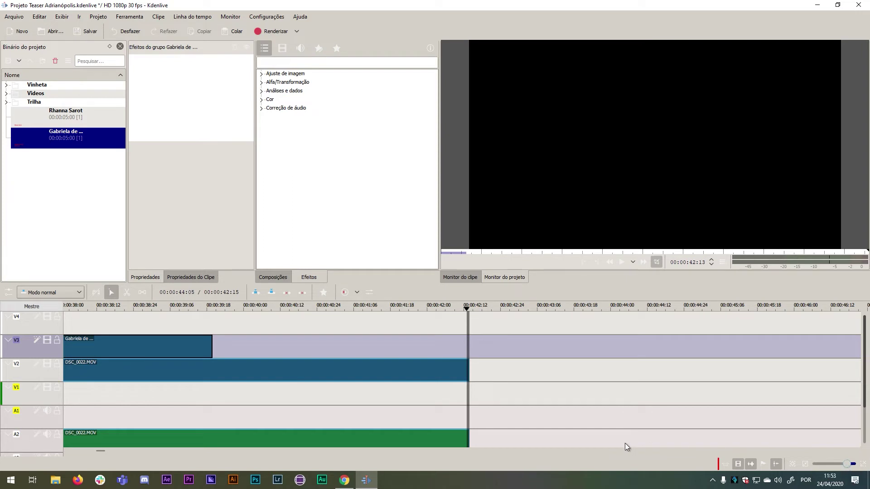
pyautogui.click(807, 461)
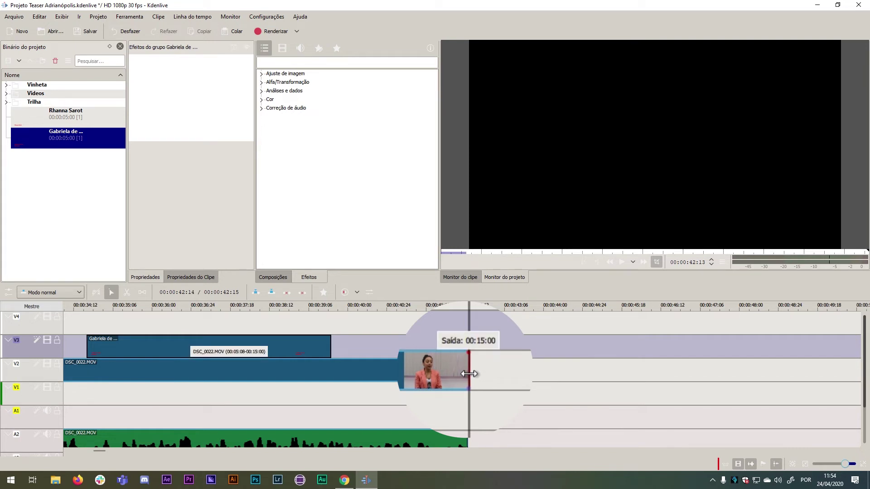
pyautogui.moveTo(467, 372); pyautogui.dragTo(488, 371)
pyautogui.moveTo(509, 377)
pyautogui.mouseDown()
pyautogui.moveTo(622, 366)
pyautogui.moveTo(394, 371)
pyautogui.moveTo(498, 373)
pyautogui.mouseUp()
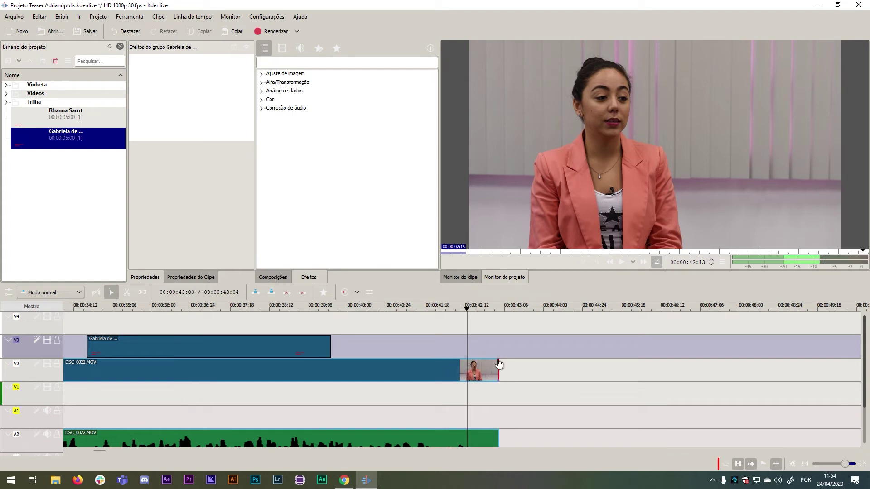
pyautogui.moveTo(470, 311); pyautogui.dragTo(375, 316)
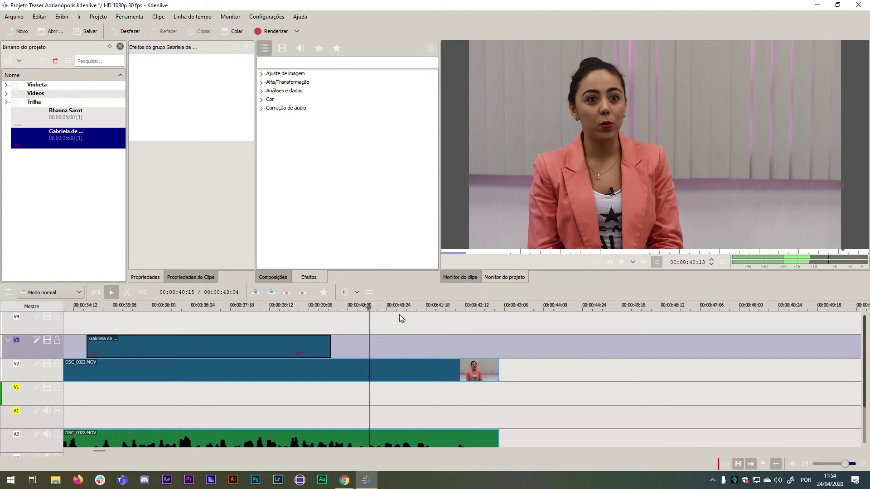
pyautogui.click(621, 263)
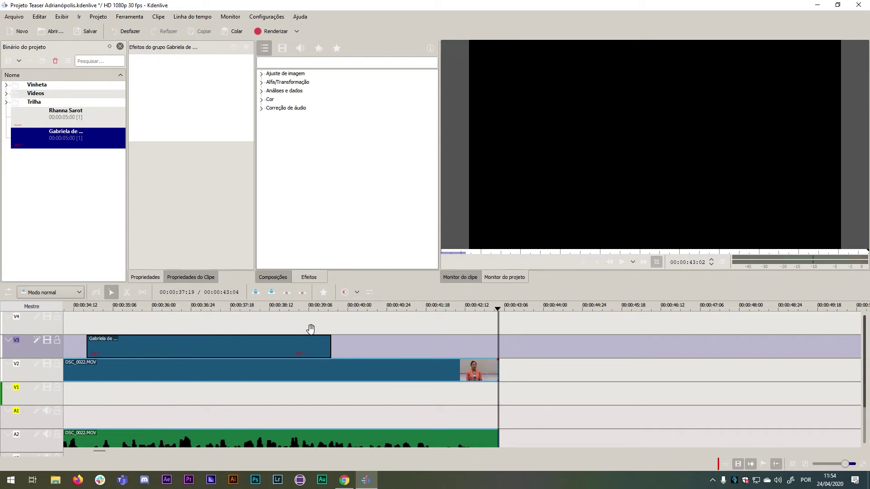
pyautogui.click(808, 464)
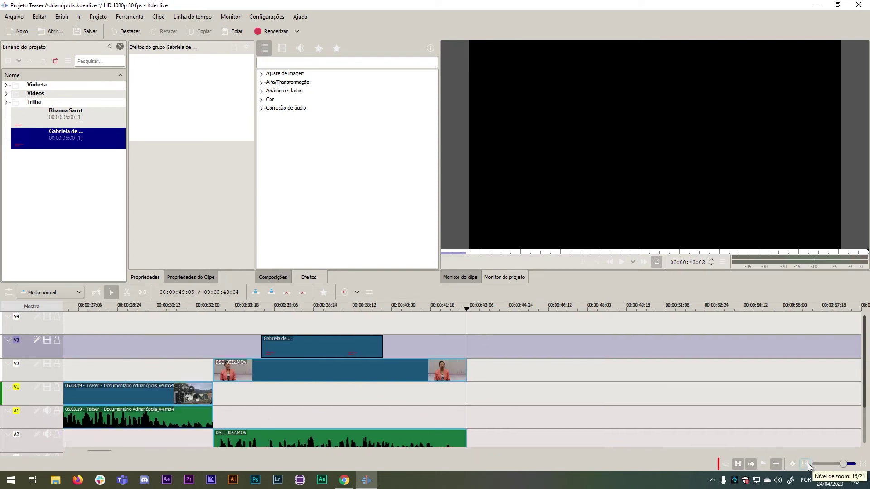
# Split the 06.03.19 Teaser clip at 00:00:24 and delete the part after the cut.
pyautogui.click(808, 464)
pyautogui.click(808, 464)
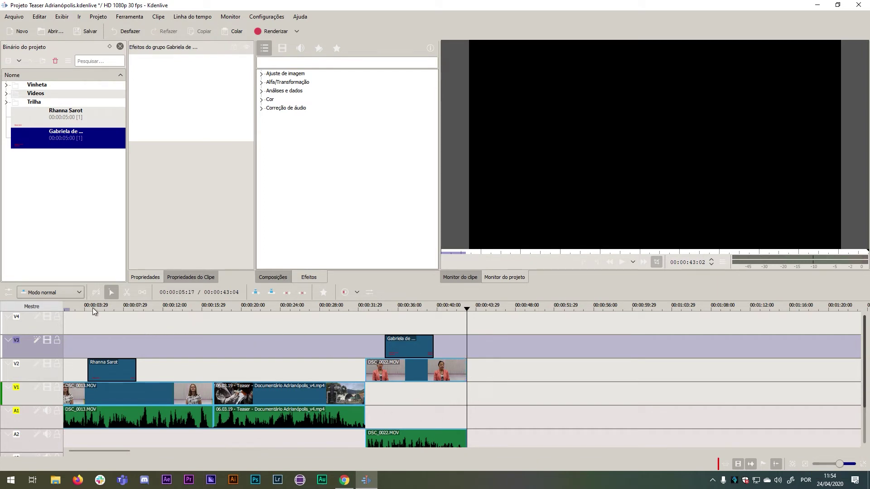
pyautogui.click(128, 292)
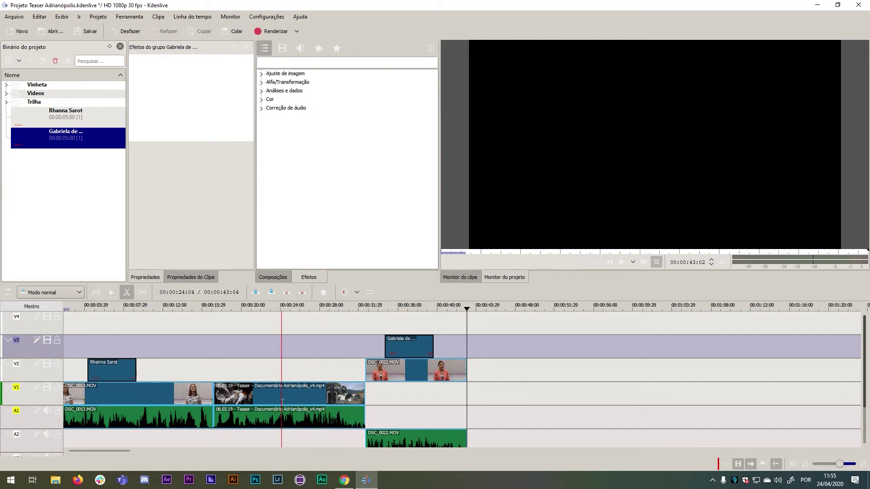
pyautogui.click(282, 402)
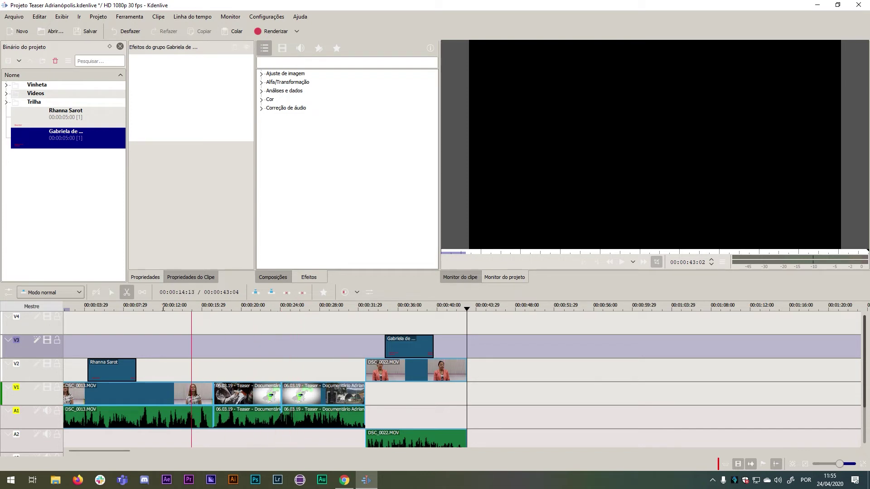
pyautogui.click(111, 292)
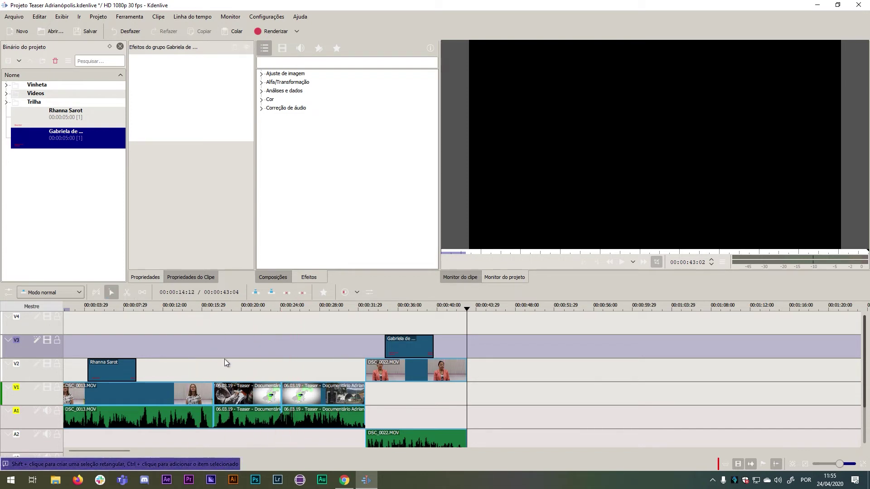
pyautogui.click(260, 400)
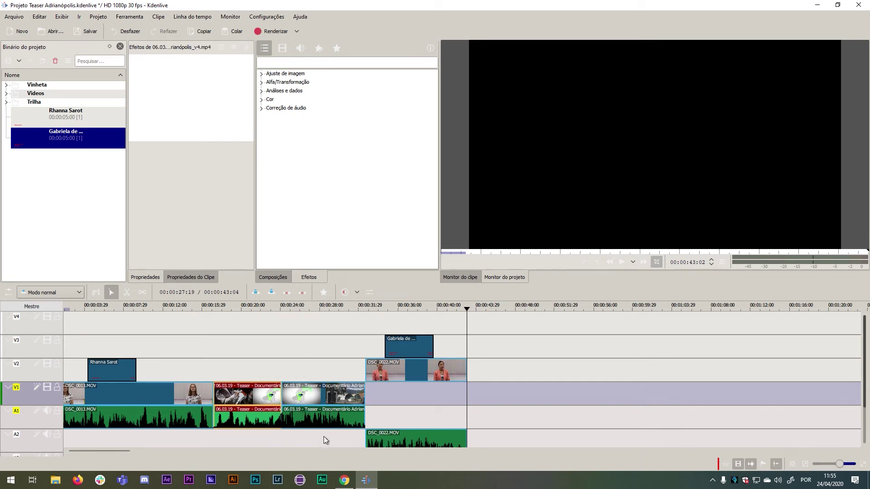
pyautogui.click(327, 401)
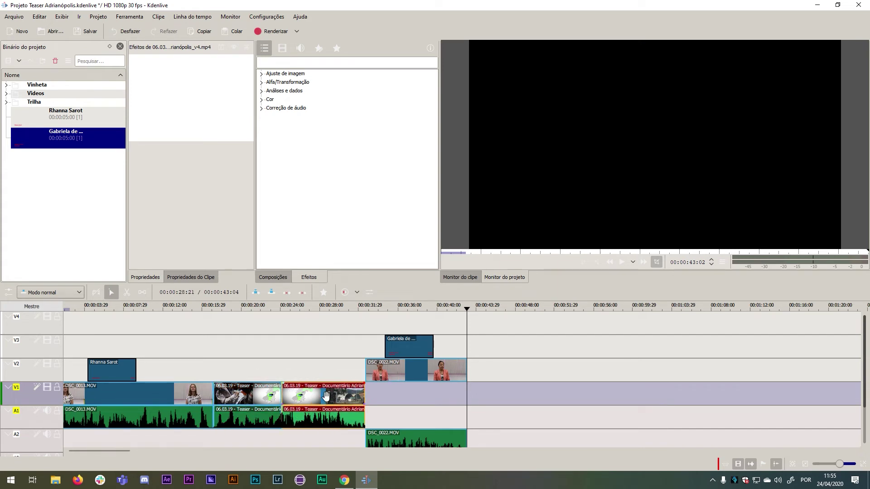
pyautogui.press('Delete')
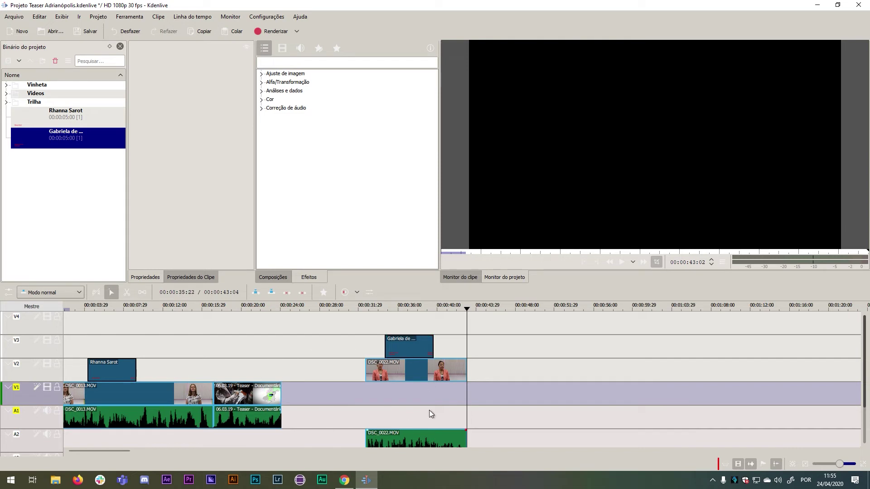
pyautogui.moveTo(371, 306); pyautogui.dragTo(276, 305)
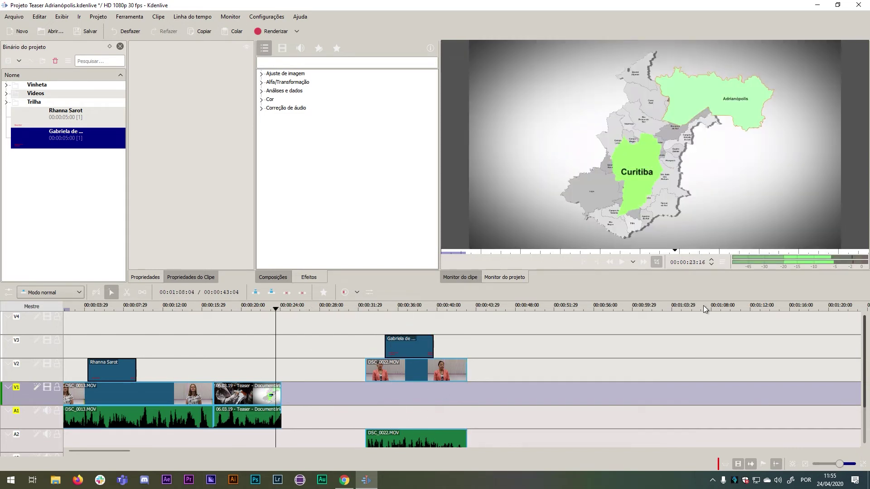
# Play from the cut, then shift the Gabriela title and DSC_0022.MOV clips left toward it.
pyautogui.click(622, 262)
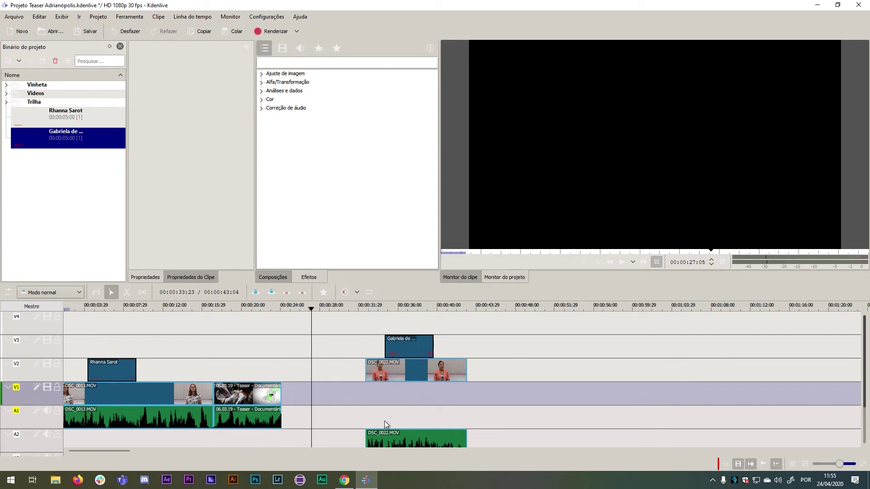
pyautogui.click(420, 353)
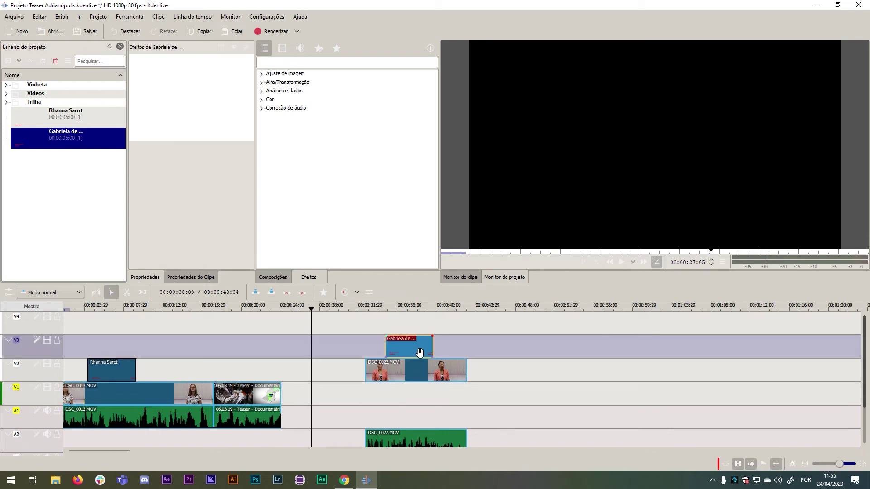
pyautogui.keyDown('shift'); pyautogui.click(435, 368); pyautogui.keyUp('shift')
pyautogui.keyDown('shift'); pyautogui.click(435, 368); pyautogui.keyUp('shift')
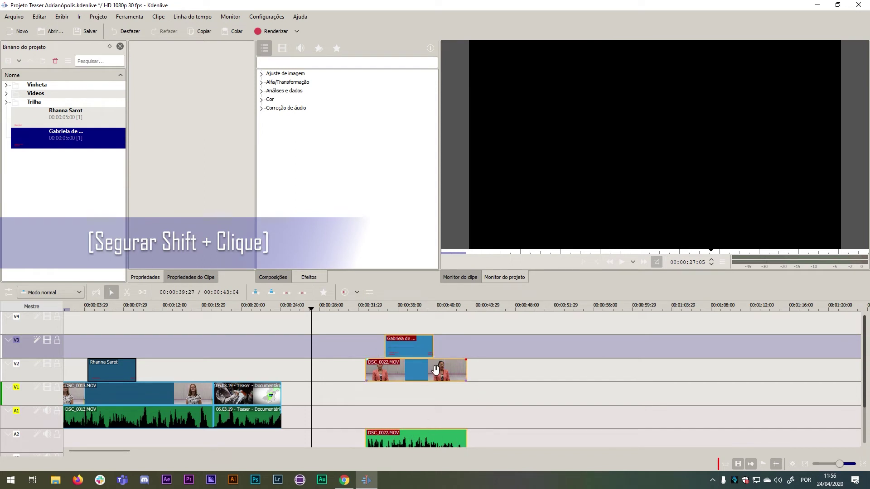
pyautogui.moveTo(435, 370); pyautogui.dragTo(349, 376)
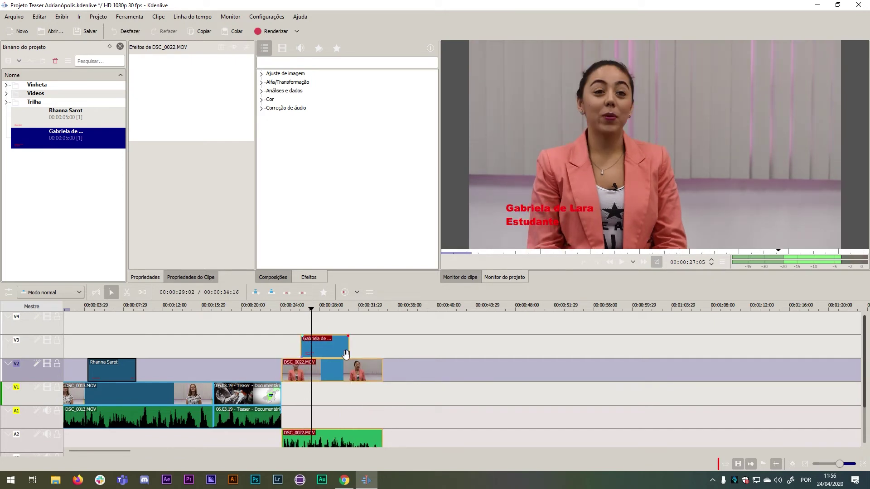
pyautogui.moveTo(346, 367); pyautogui.dragTo(329, 366)
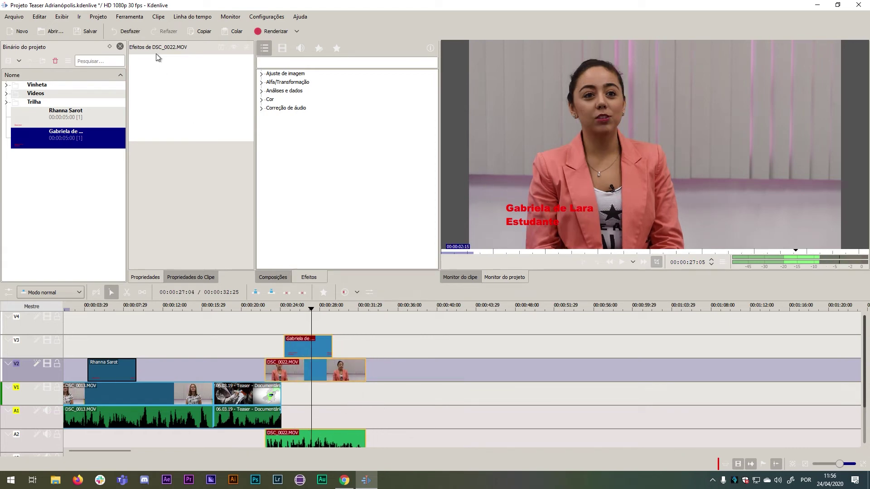
# Undo the clip moves, the deletion and the cut to restore the whole Teaser clip.
pyautogui.click(134, 31)
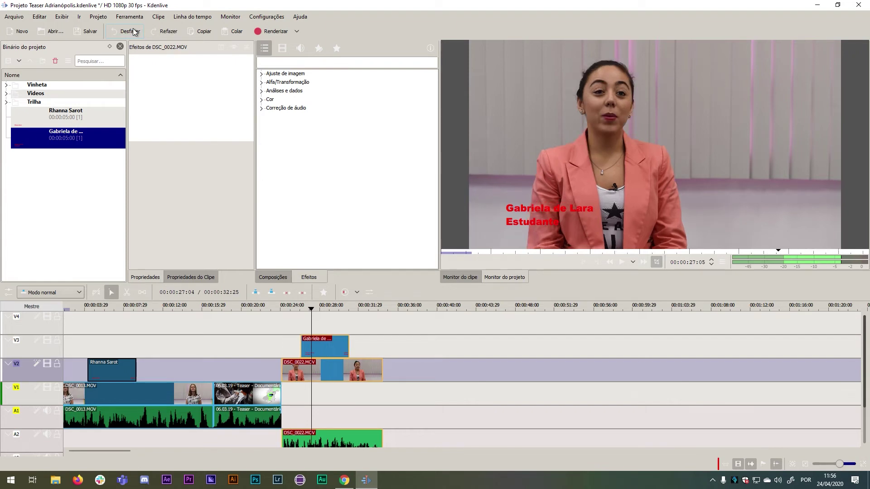
pyautogui.click(135, 31)
pyautogui.click(135, 32)
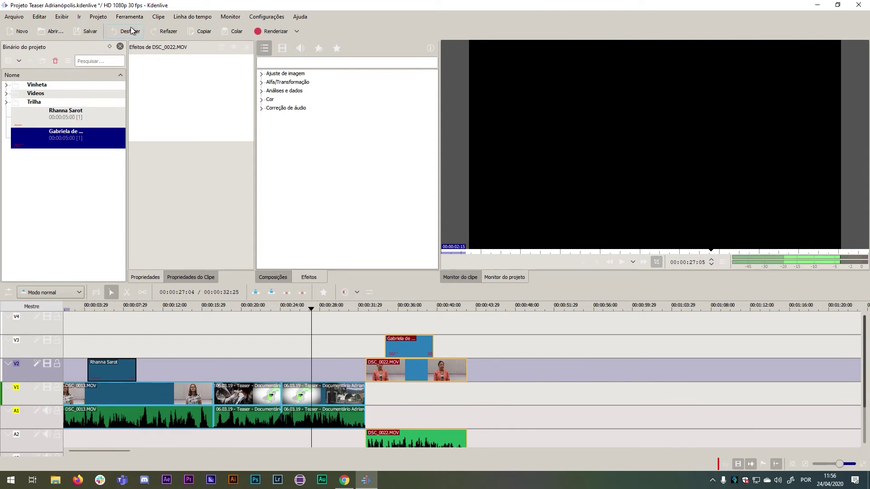
pyautogui.click(131, 30)
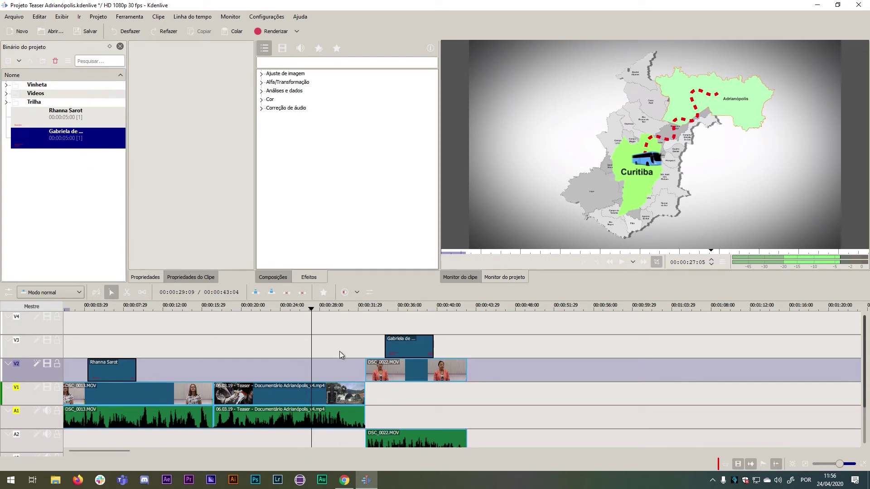
# Preview DSC_0020.MOV from the Vídeos folder in the clip monitor.
pyautogui.click(6, 94)
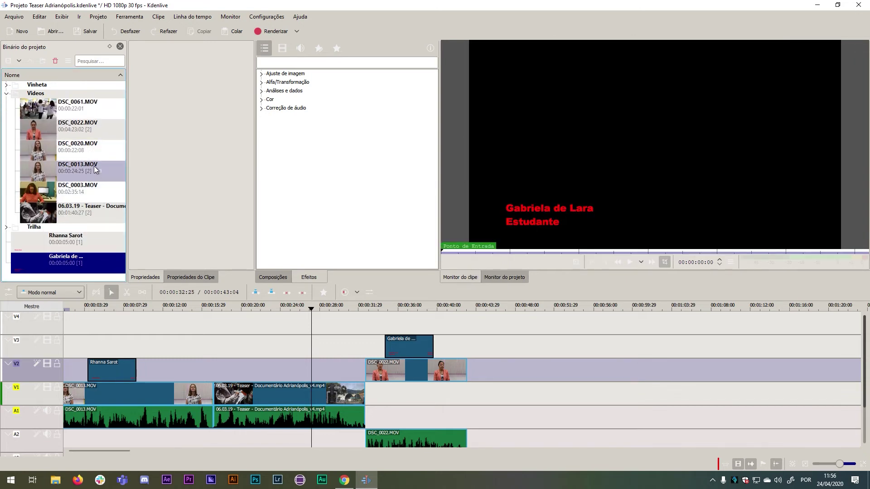
pyautogui.click(47, 148)
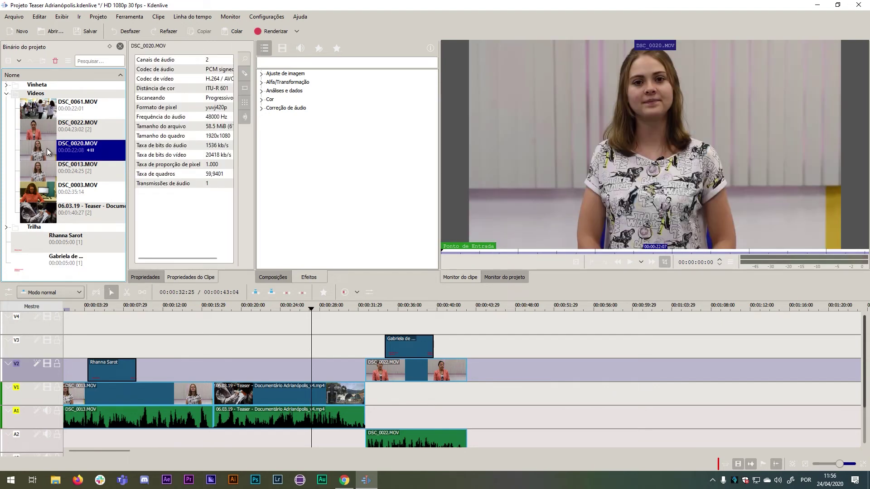
pyautogui.click(632, 262)
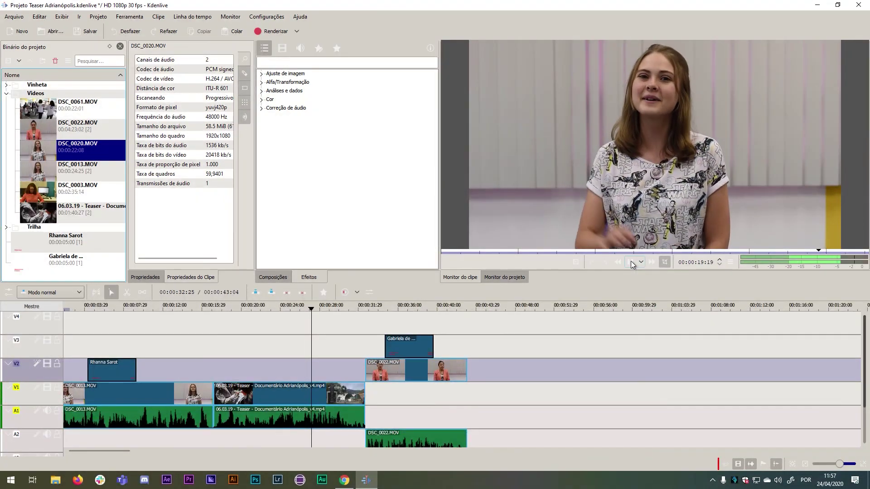
pyautogui.click(631, 263)
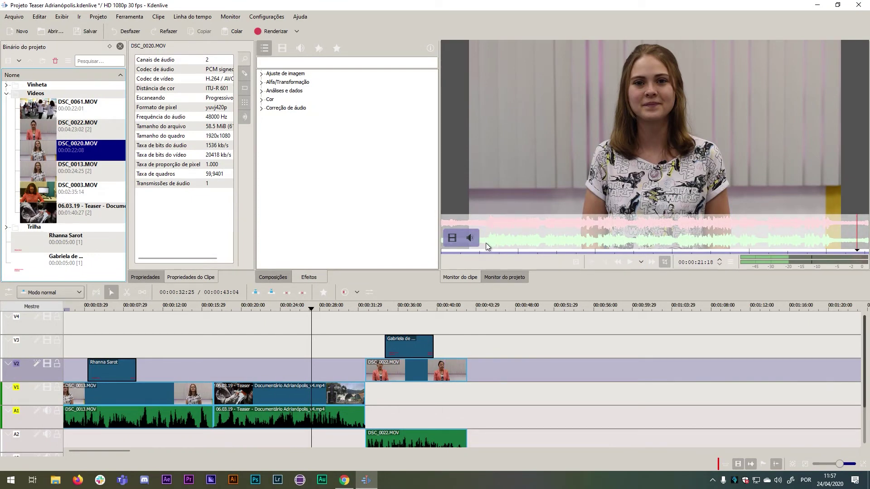
# Mark DSC_0020.MOV from 00:00:01:29 to 00:00:20:14 and place it on V1/A1 after DSC_0022.
pyautogui.click(486, 250)
pyautogui.moveTo(486, 249); pyautogui.dragTo(479, 251)
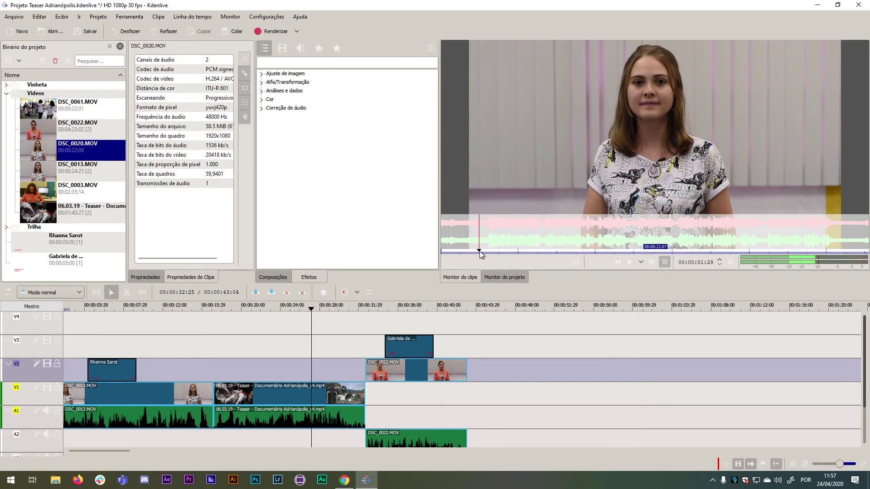
pyautogui.click(591, 263)
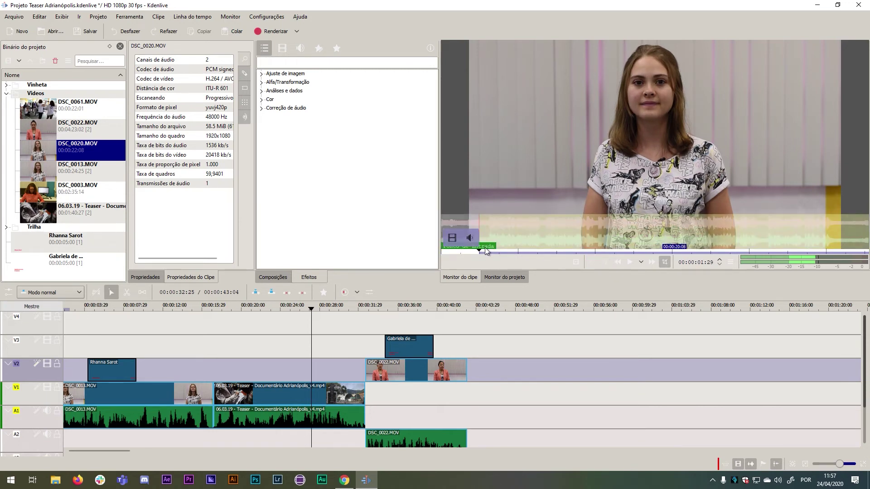
pyautogui.click(767, 249)
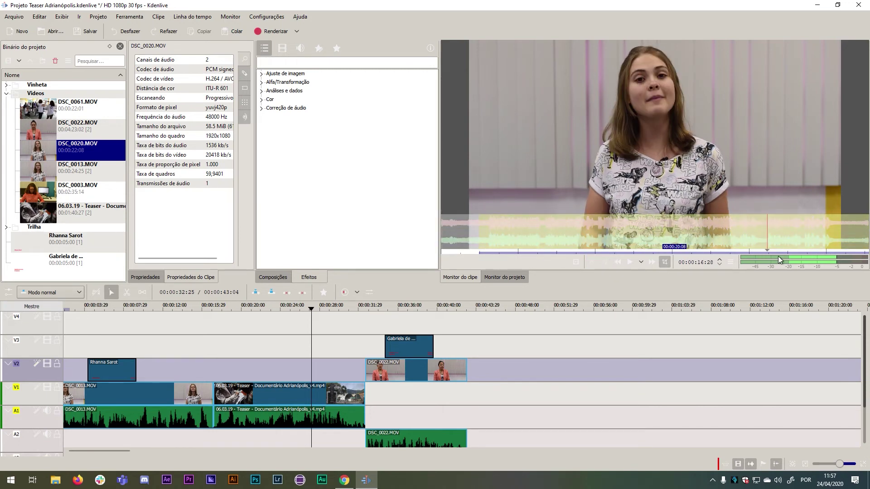
pyautogui.click(830, 250)
pyautogui.moveTo(830, 250); pyautogui.dragTo(834, 250)
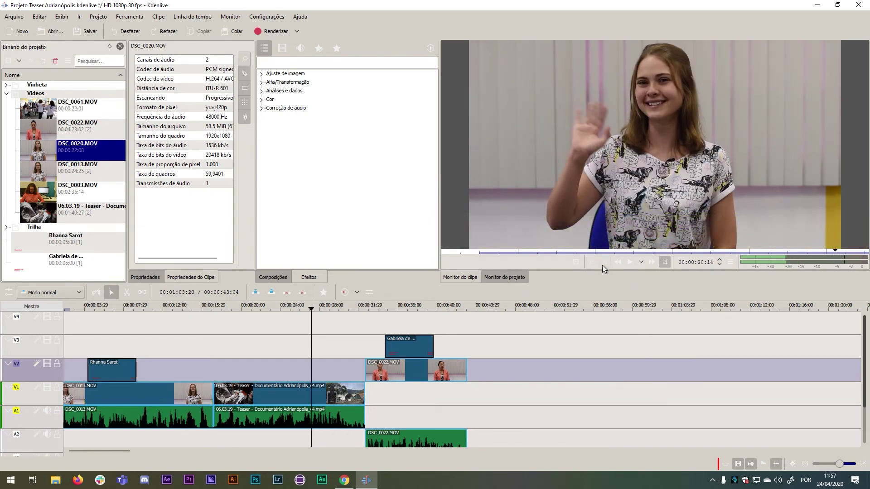
pyautogui.press('o')
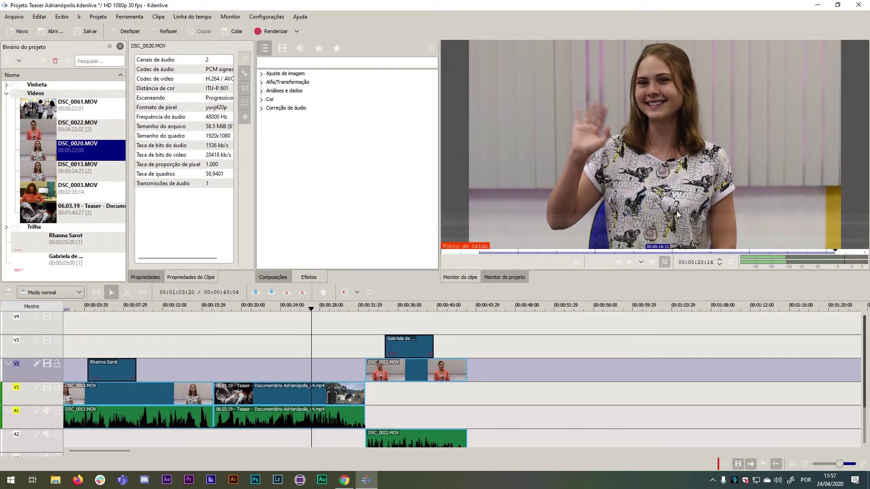
pyautogui.moveTo(670, 153); pyautogui.dragTo(472, 404)
pyautogui.moveTo(531, 393); pyautogui.dragTo(526, 393)
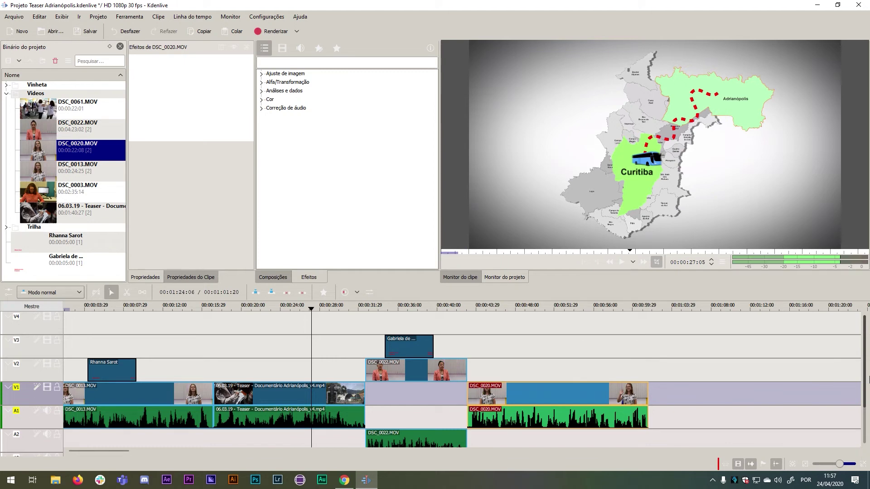
# Preview the join near 00:00:42, then zoom in closely on the DSC_0022/DSC_0020 cut.
pyautogui.scroll(-1, 863, 375)
pyautogui.scroll(-1, 862, 375)
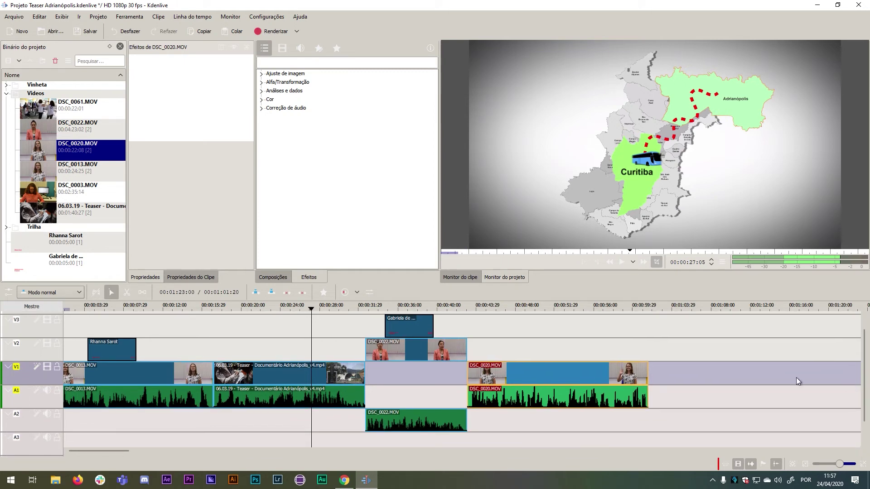
pyautogui.moveTo(476, 309); pyautogui.dragTo(464, 313)
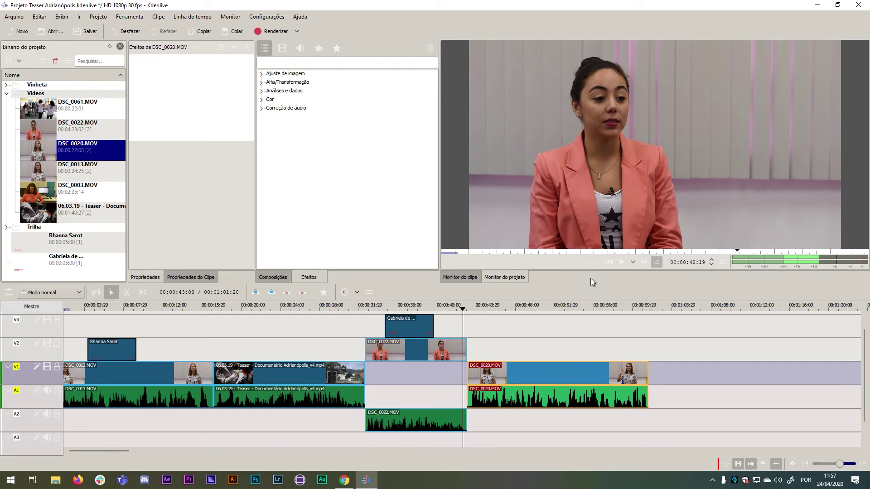
pyautogui.press('space')
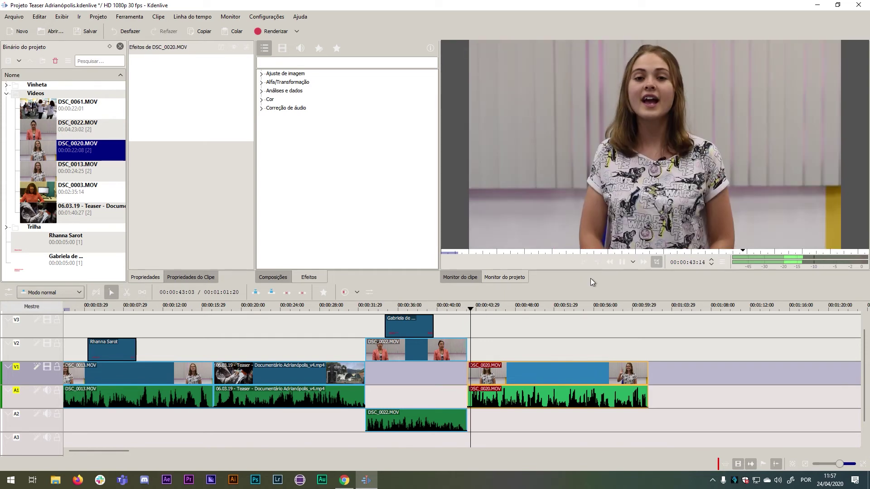
pyautogui.press('space')
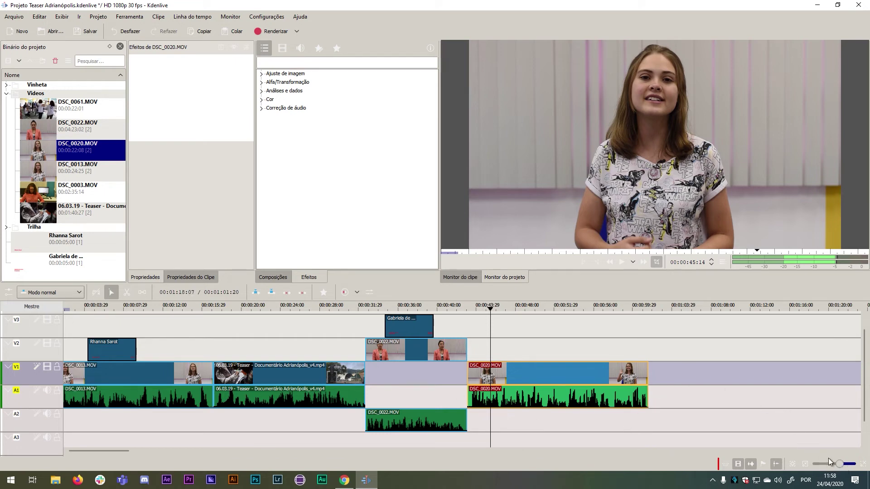
pyautogui.moveTo(840, 465); pyautogui.dragTo(845, 465)
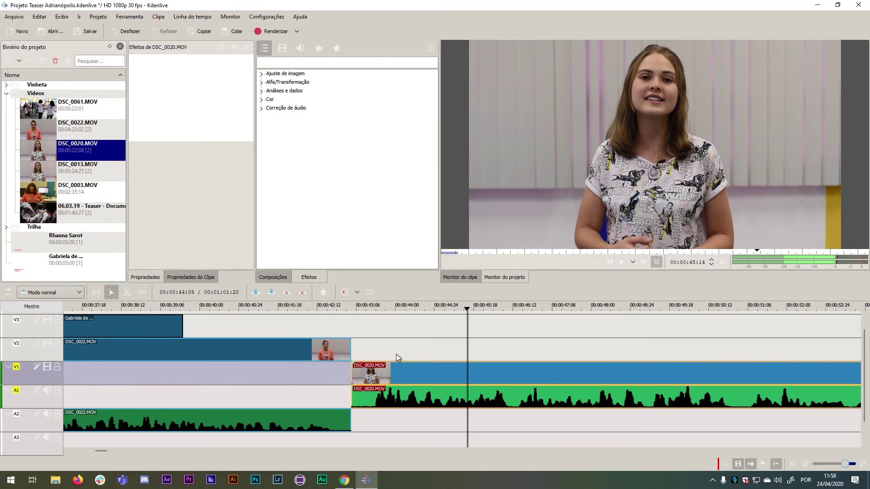
pyautogui.click(850, 464)
pyautogui.moveTo(850, 467); pyautogui.dragTo(860, 467)
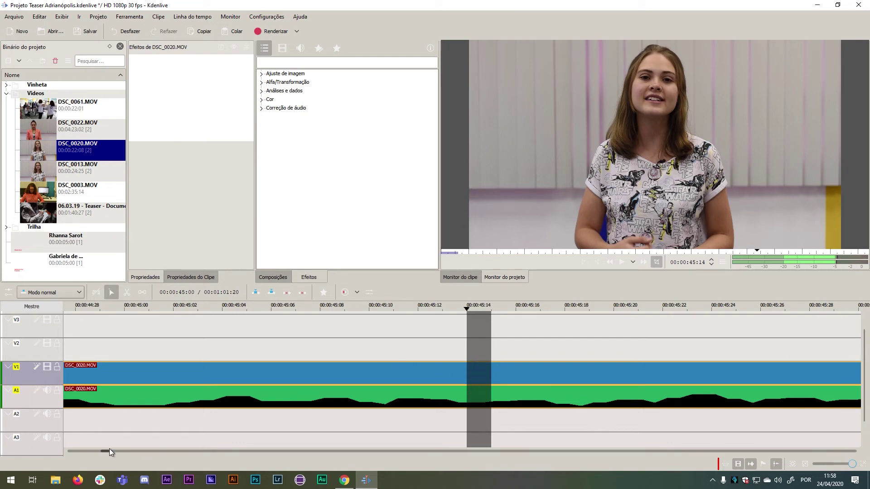
pyautogui.scroll(5, 102, 451)
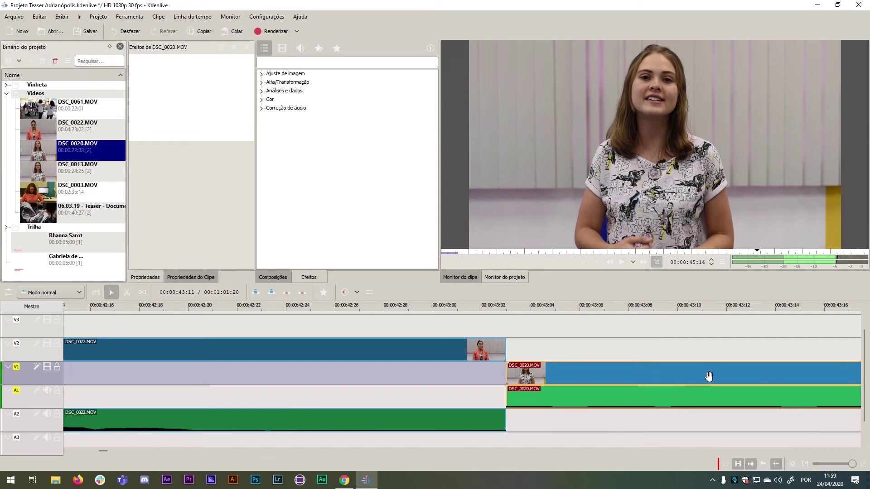
# Overlap DSC_0020 with DSC_0022's end and add a Limpar dissolve between them.
pyautogui.moveTo(702, 374); pyautogui.dragTo(524, 390)
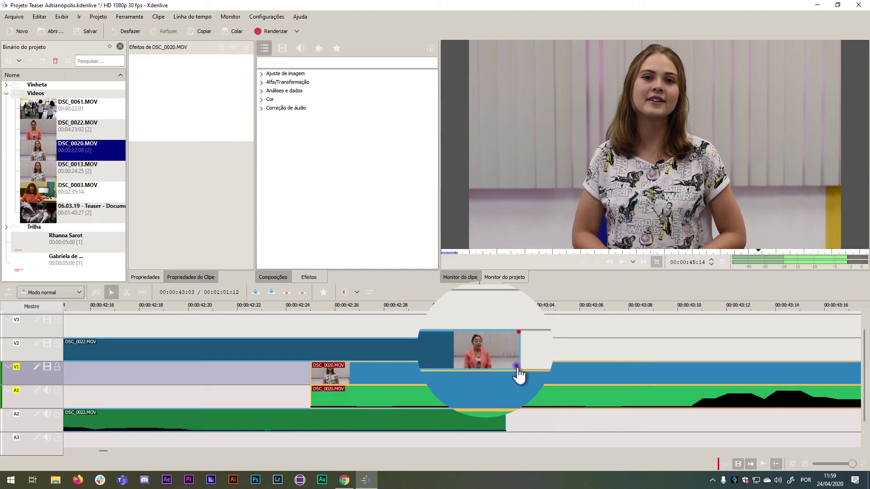
pyautogui.click(504, 361)
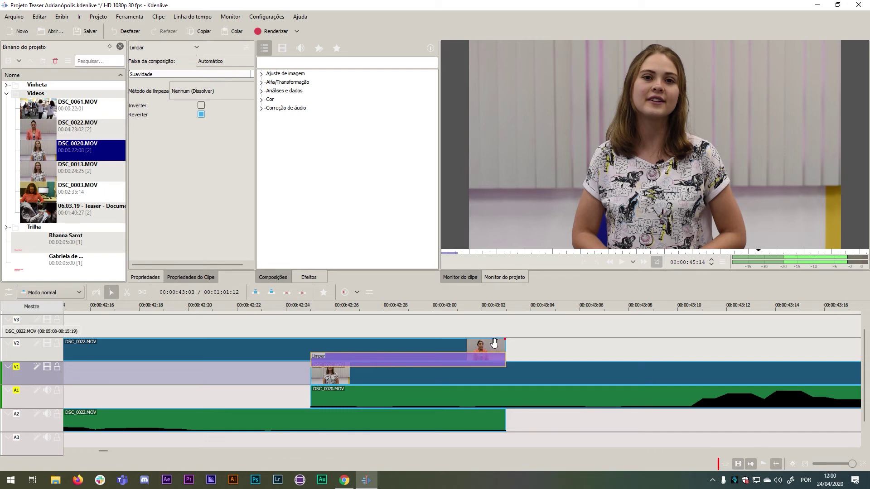
pyautogui.click(805, 464)
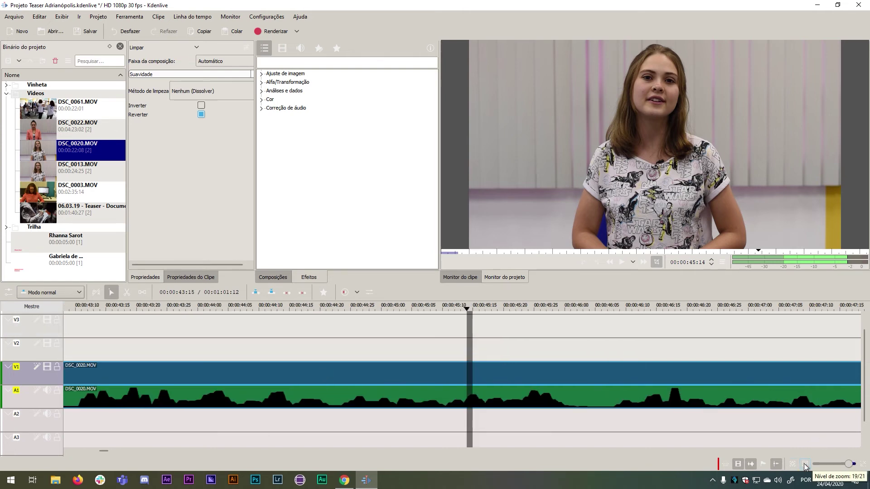
pyautogui.click(804, 465)
pyautogui.click(804, 465)
pyautogui.click(804, 465)
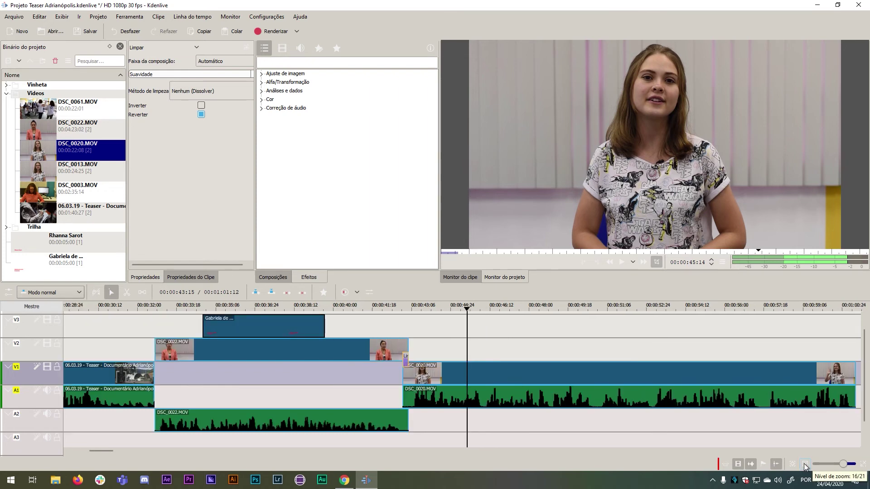
pyautogui.click(387, 306)
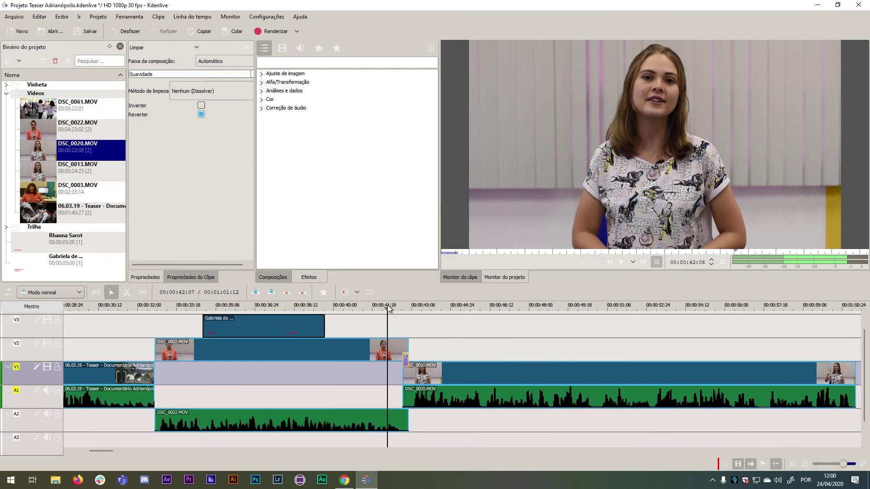
pyautogui.press('space')
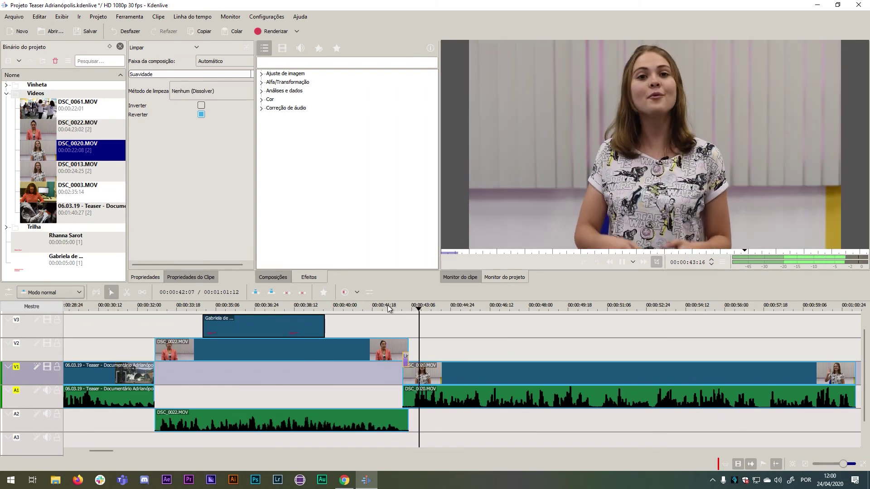
pyautogui.press('space')
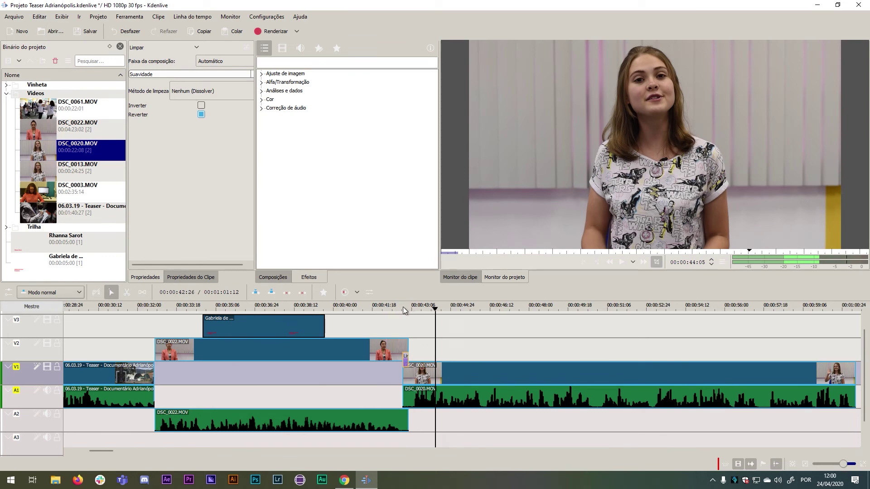
pyautogui.click(399, 308)
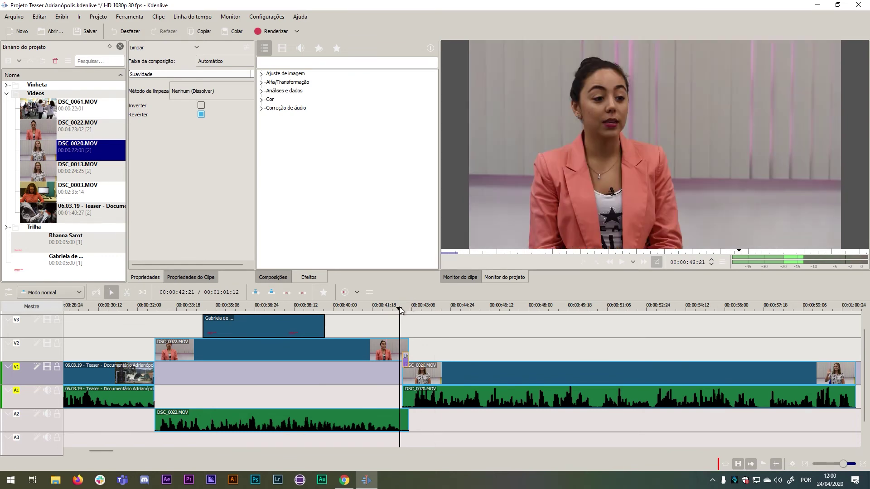
pyautogui.press('space')
pyautogui.moveTo(400, 308); pyautogui.dragTo(413, 310)
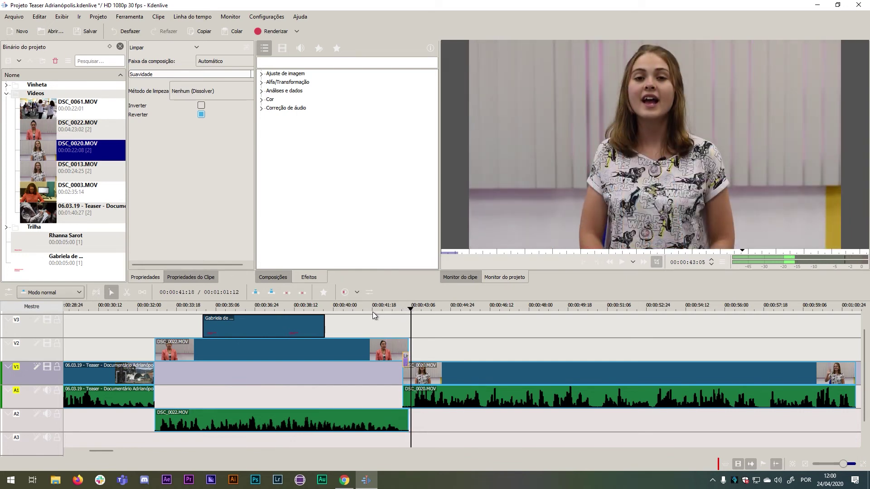
pyautogui.press('space')
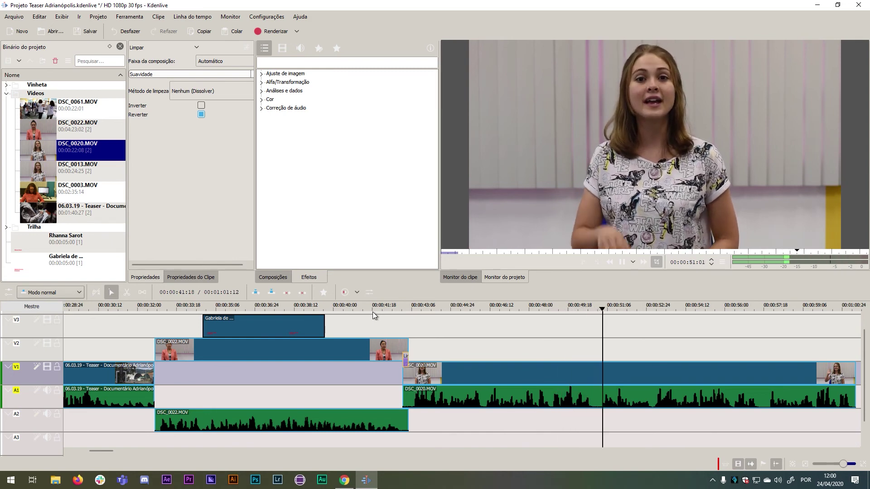
pyautogui.press('space')
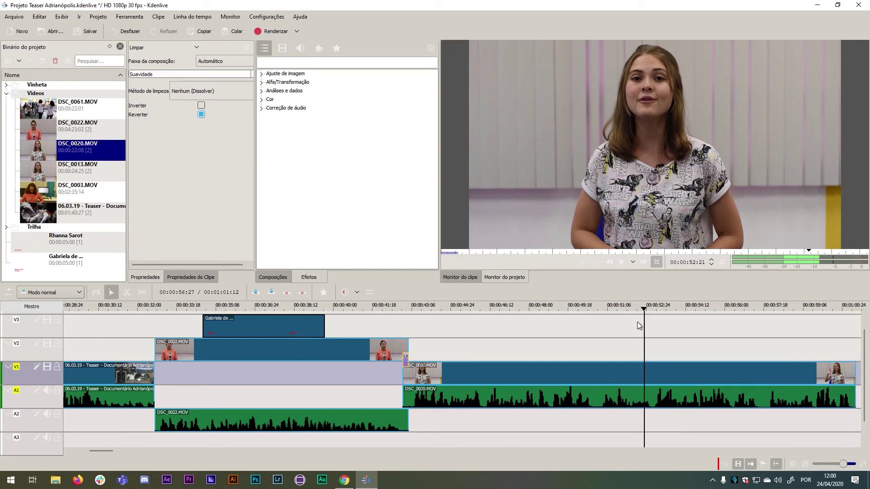
pyautogui.click(804, 464)
pyautogui.click(804, 464)
pyautogui.click(804, 464)
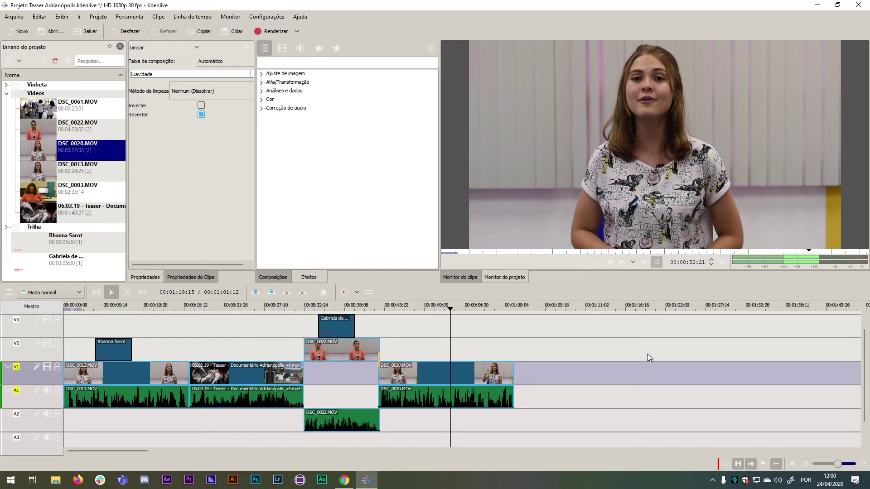
# Preview the Island - MBB music from the Trilha folder and place it on track A3 from the start.
pyautogui.click(6, 94)
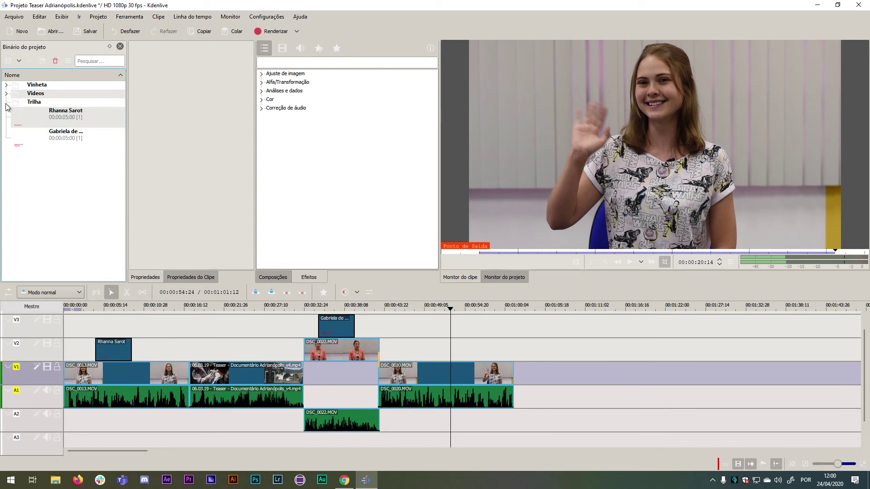
pyautogui.click(5, 102)
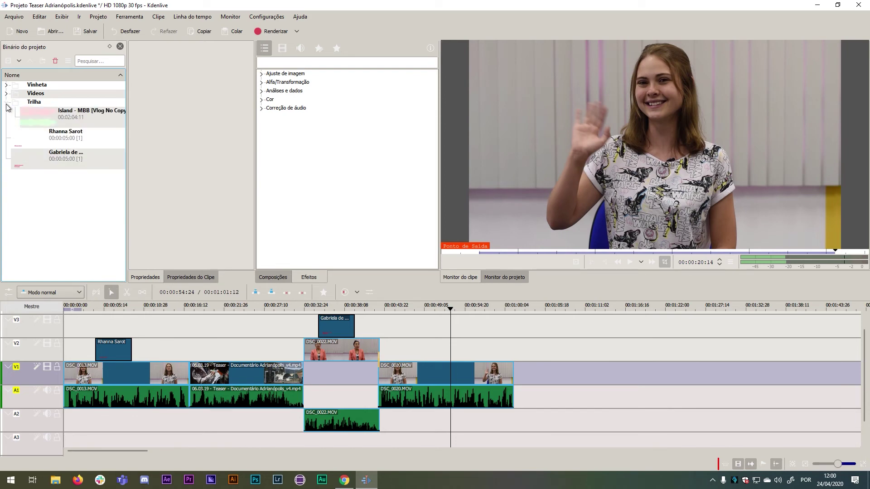
pyautogui.click(39, 114)
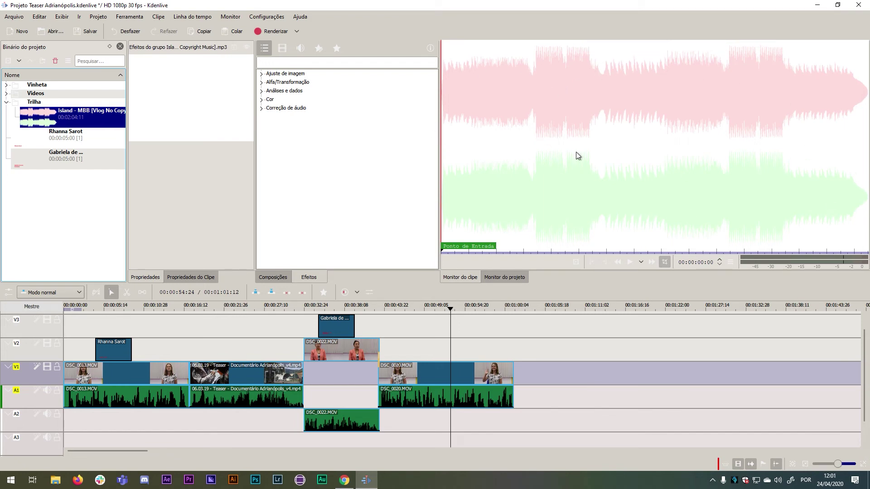
pyautogui.click(629, 262)
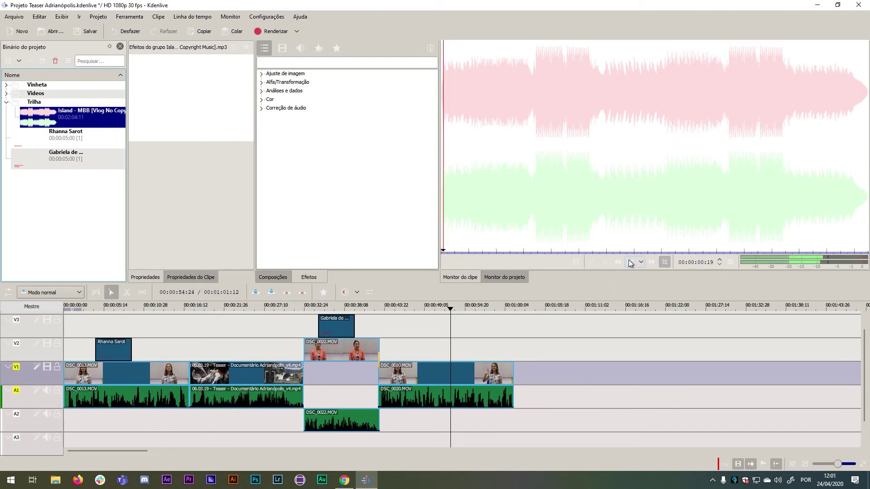
pyautogui.click(629, 260)
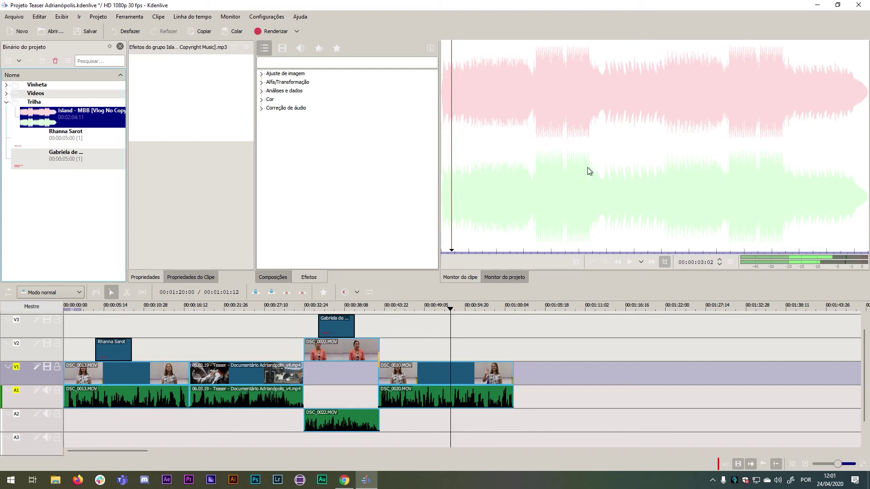
pyautogui.moveTo(670, 100); pyautogui.dragTo(61, 420)
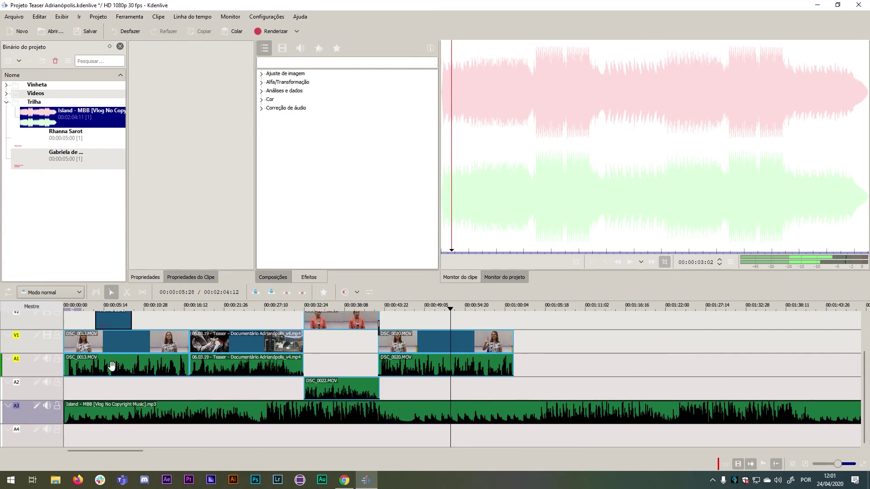
pyautogui.moveTo(235, 307); pyautogui.dragTo(64, 306)
pyautogui.press('space')
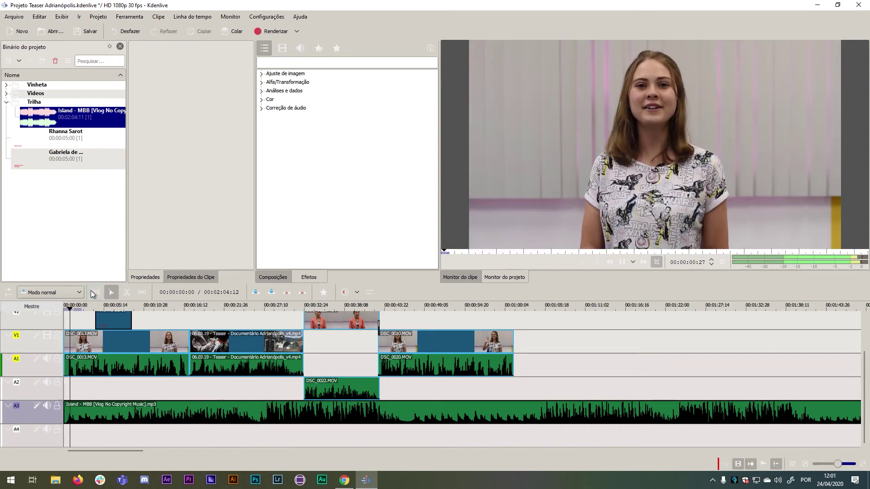
pyautogui.press('space')
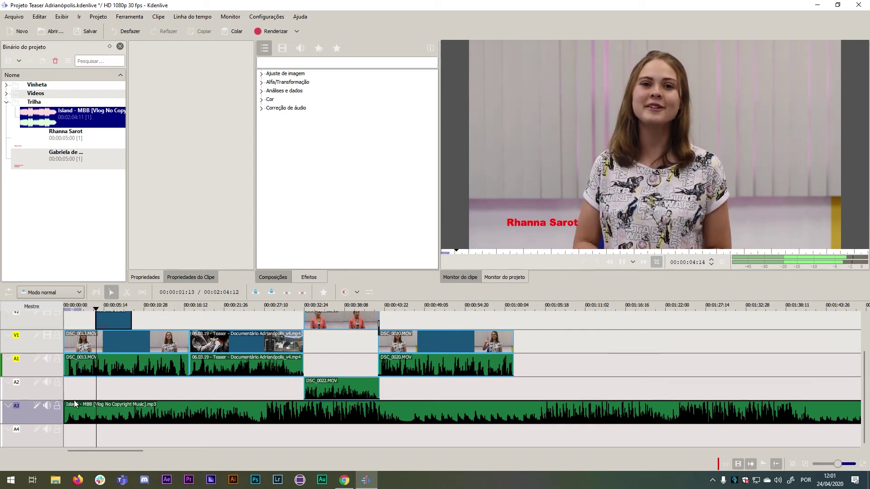
pyautogui.press('space')
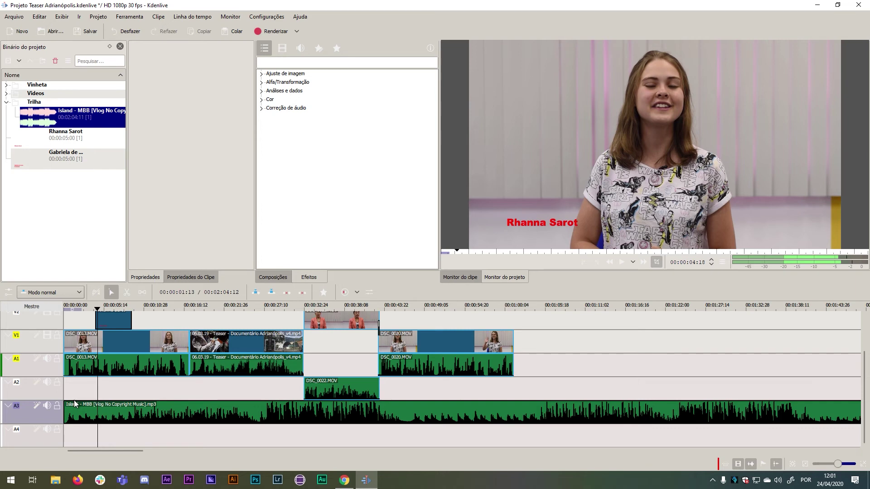
# Apply Volume (com quadro-chave) to the Island music on A3 and lower its gain to -32dB.
pyautogui.click(199, 410)
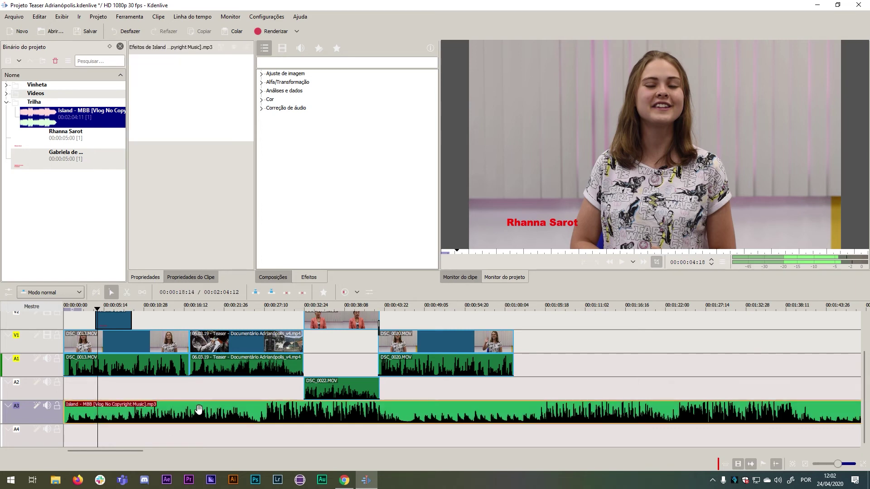
pyautogui.rightClick(198, 410)
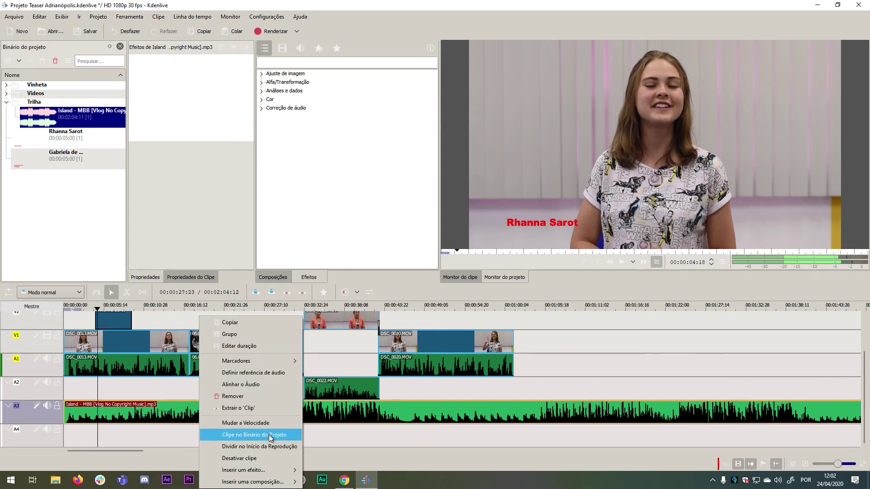
pyautogui.moveTo(276, 473)
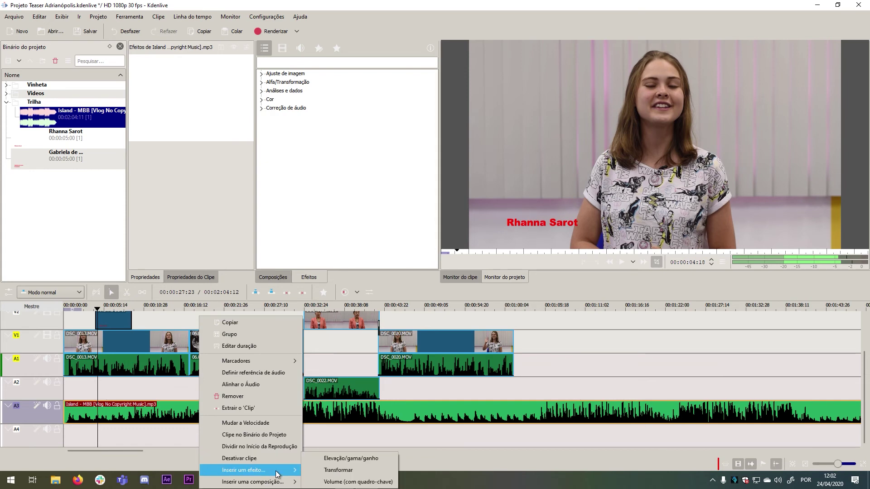
pyautogui.click(332, 481)
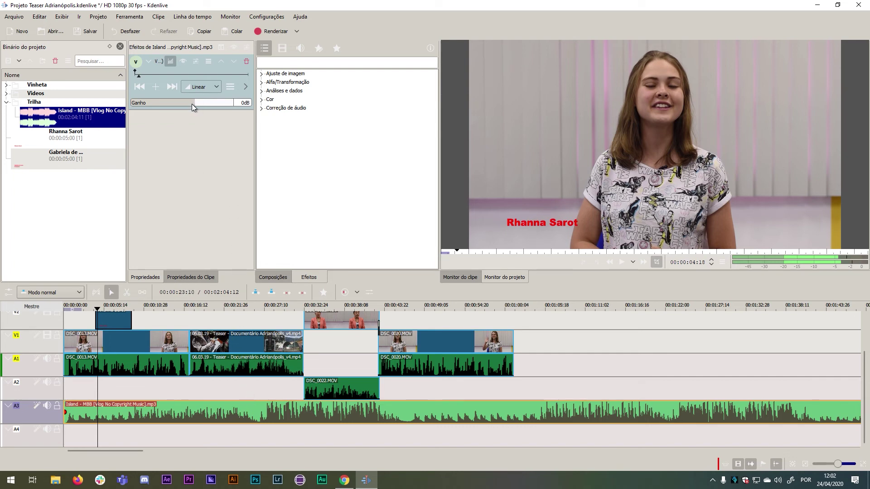
pyautogui.moveTo(189, 105); pyautogui.dragTo(183, 105)
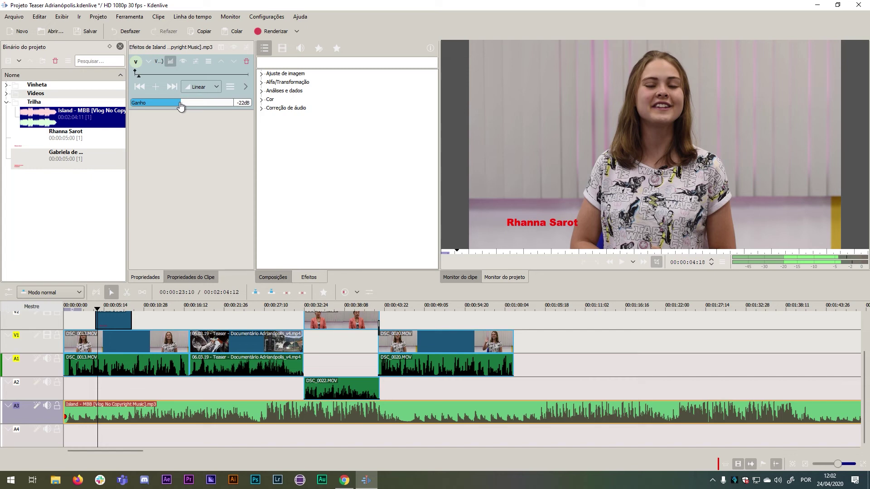
pyautogui.moveTo(180, 106); pyautogui.dragTo(174, 106)
pyautogui.click(424, 389)
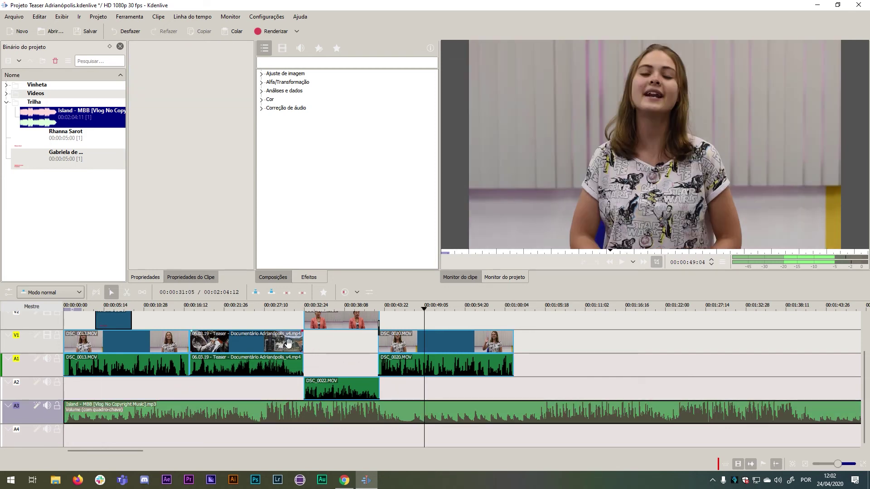
# Replay the opening from the start, then raise the A3 music clip's gain to -14dB.
pyautogui.moveTo(247, 306); pyautogui.dragTo(47, 304)
pyautogui.press('space')
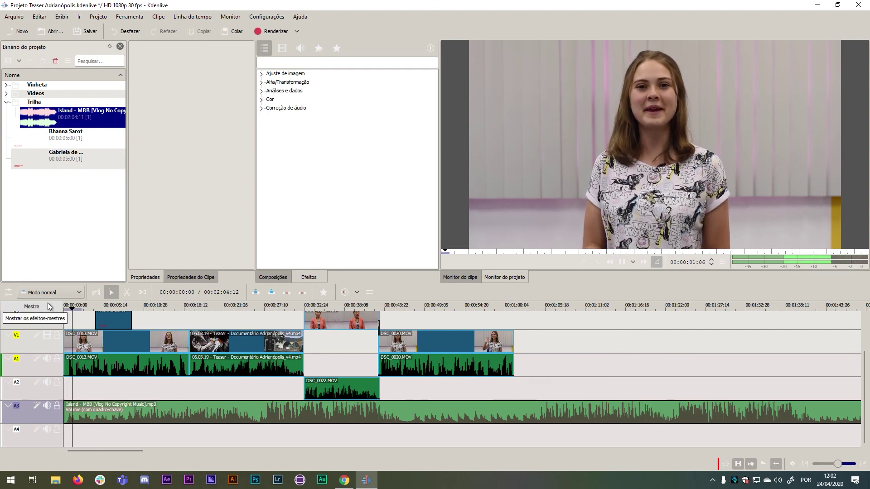
pyautogui.press('space')
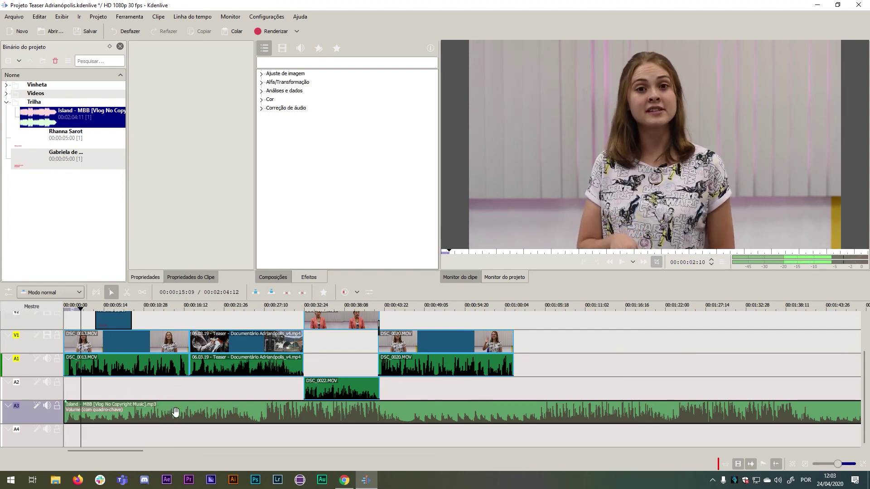
pyautogui.click(175, 411)
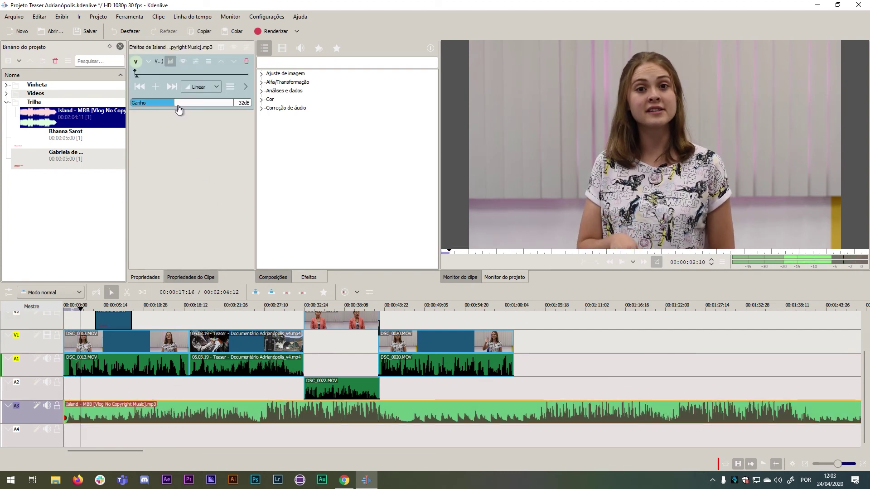
pyautogui.moveTo(183, 109); pyautogui.dragTo(186, 109)
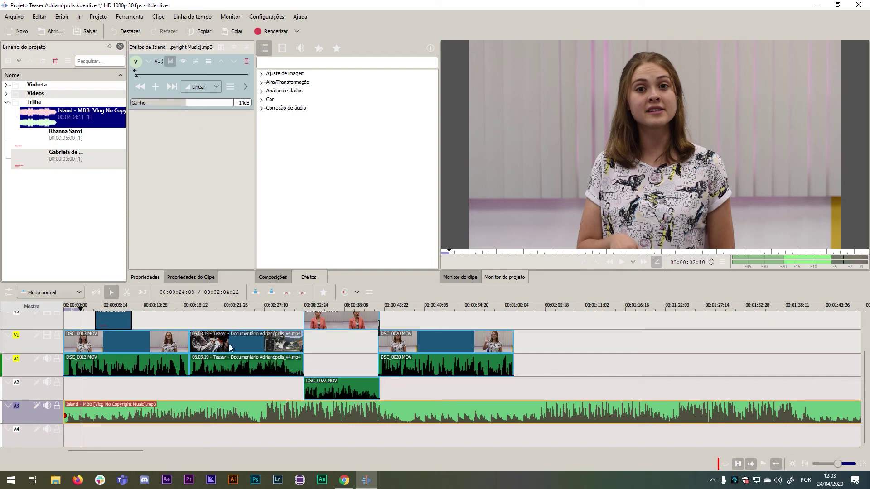
# Preview the new music level, then park the playhead near 00:00:16 with the Razor tool.
pyautogui.click(622, 263)
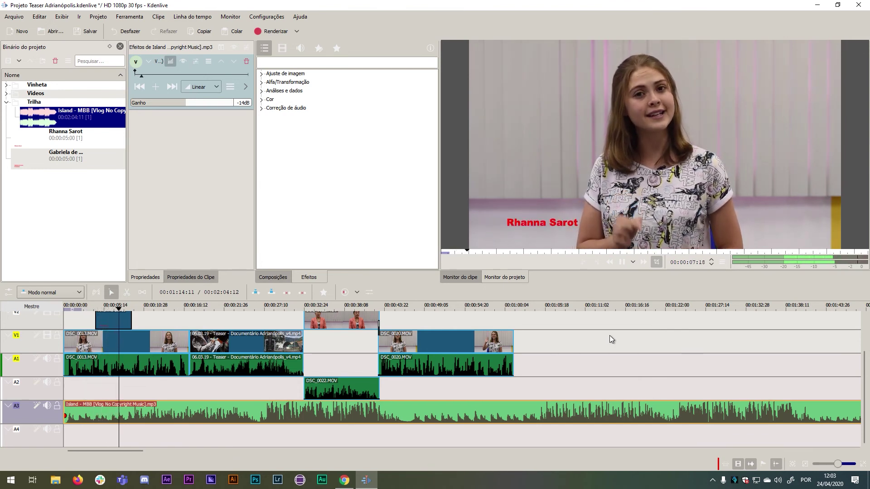
pyautogui.click(620, 261)
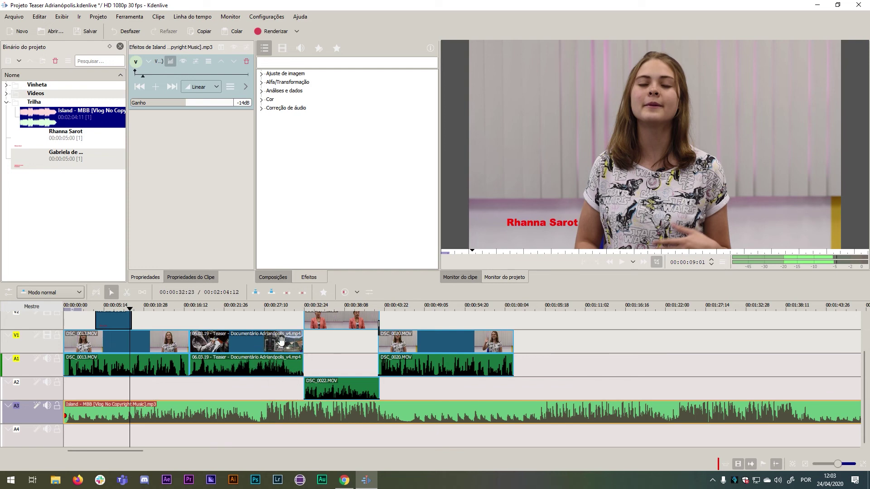
pyautogui.moveTo(140, 313); pyautogui.dragTo(190, 320)
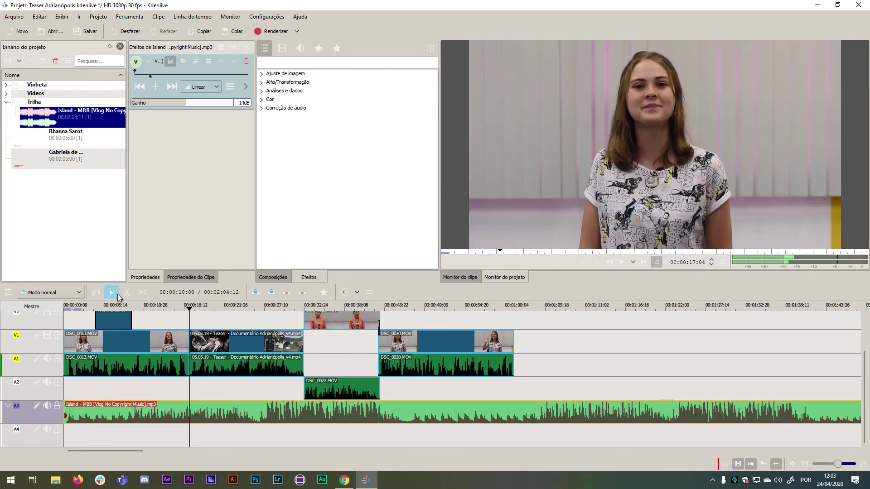
pyautogui.click(125, 294)
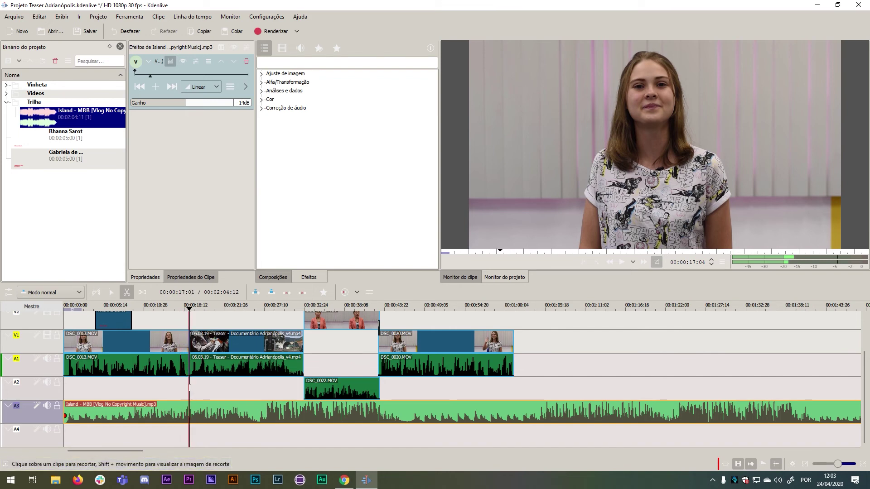
# Split the A3 music at 00:00:16 and slide the second piece right to align with DSC_0022.MOV.
pyautogui.click(189, 411)
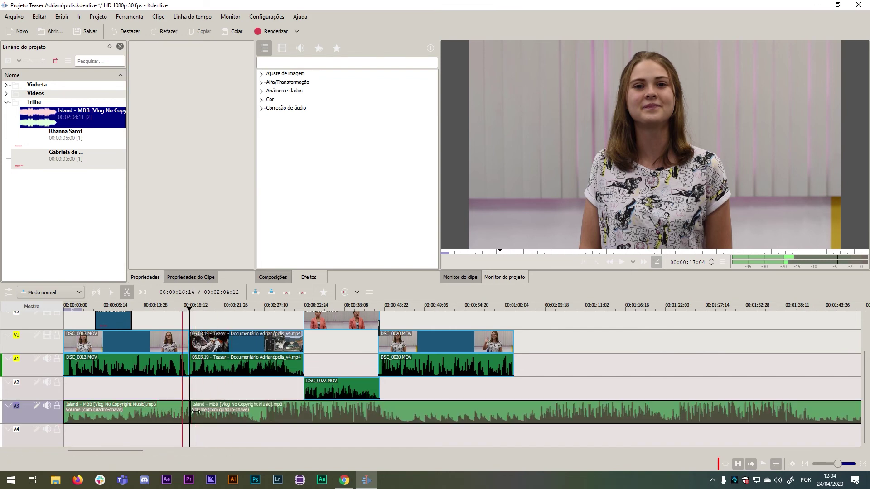
pyautogui.click(111, 292)
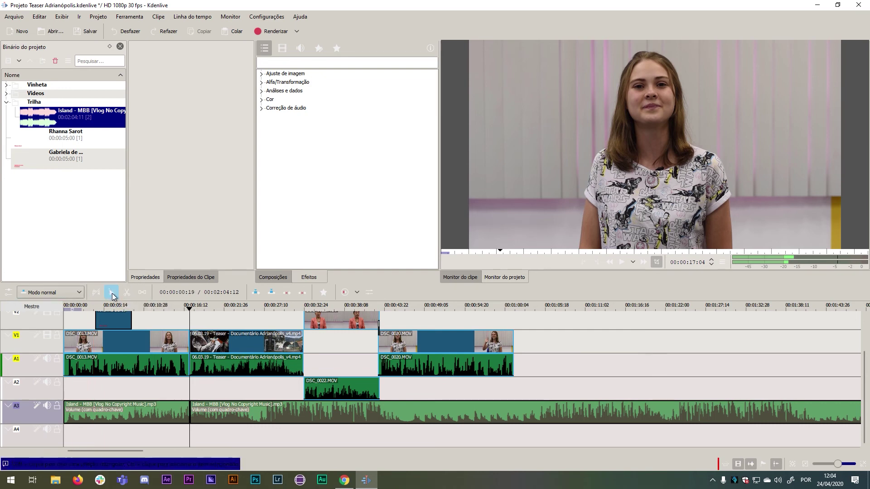
pyautogui.click(285, 416)
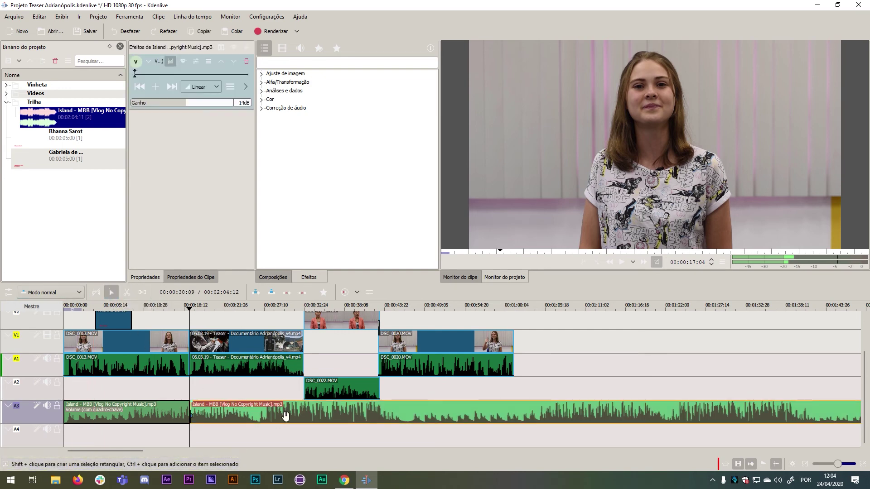
pyautogui.moveTo(228, 413); pyautogui.dragTo(336, 406)
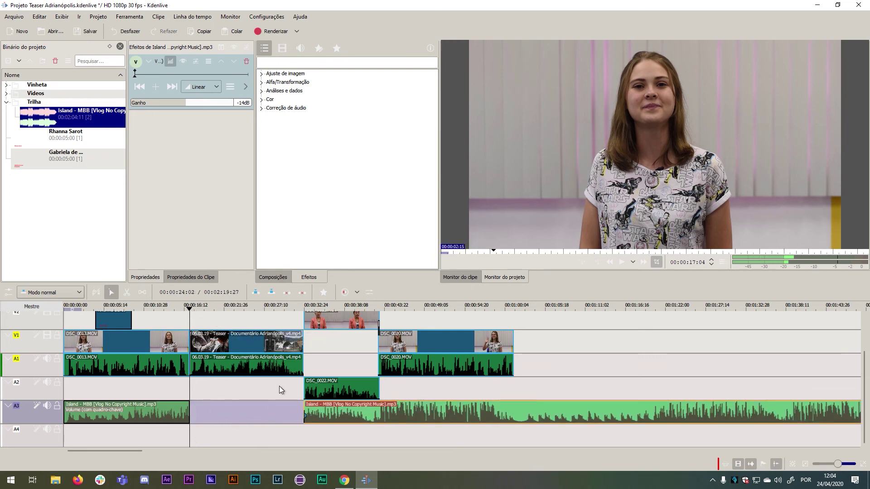
# Preview the music gap from around 00:00:15 and select the 06.03.19 interview clip.
pyautogui.click(204, 309)
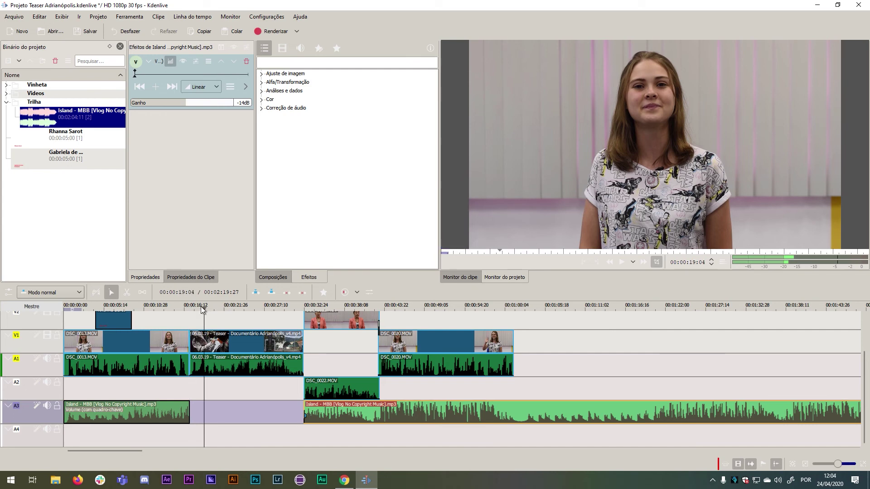
pyautogui.click(174, 309)
pyautogui.click(621, 262)
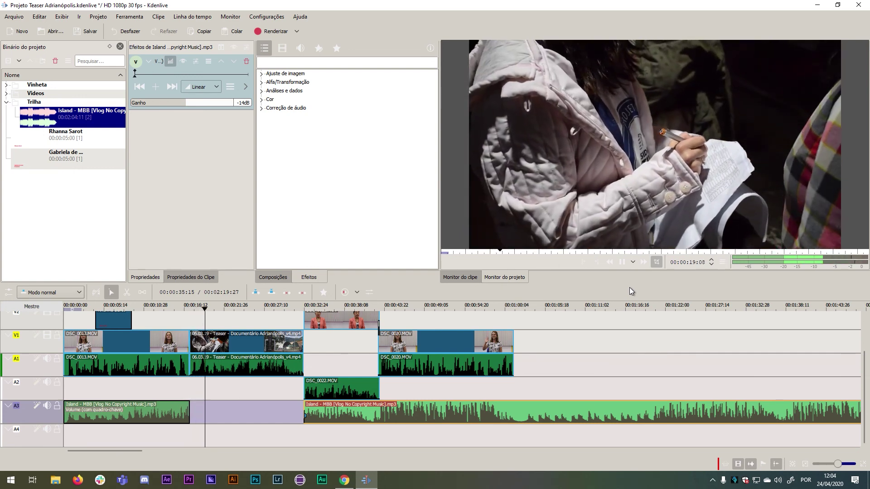
pyautogui.click(623, 264)
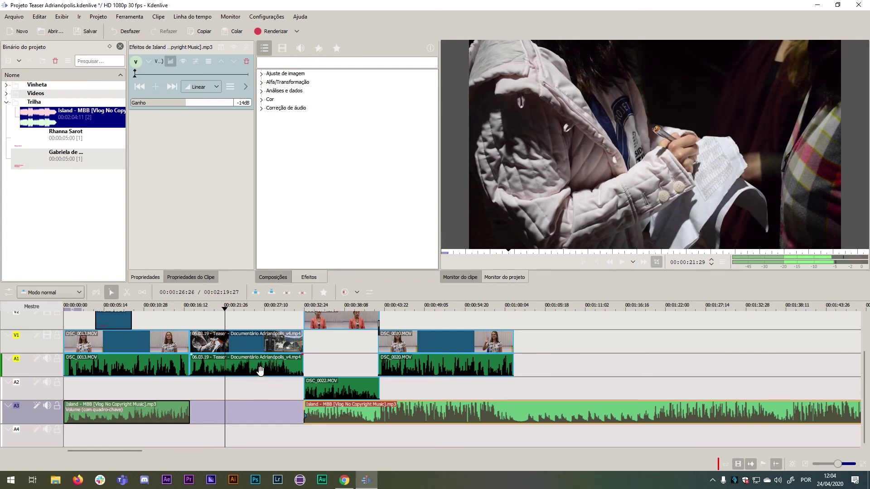
pyautogui.click(235, 371)
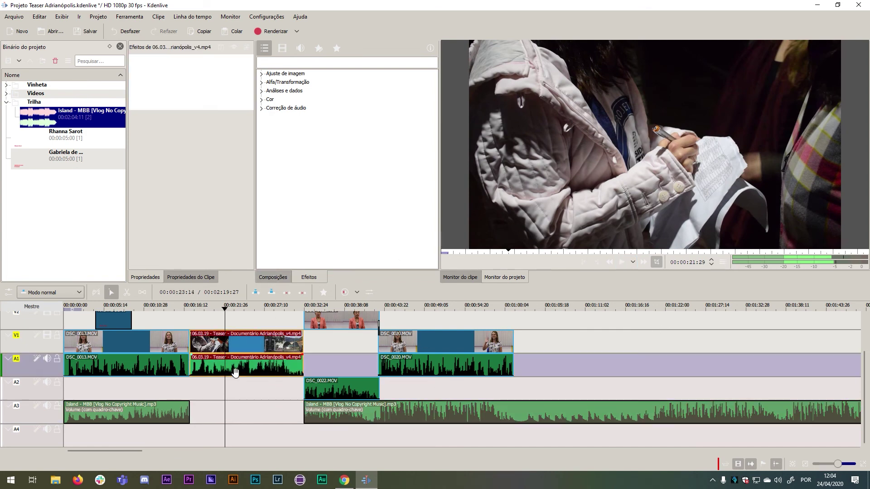
# Add a Volume (com quadro-chave) effect to the 06.03.19 clip and lower its gain to -16dB.
pyautogui.rightClick(247, 369)
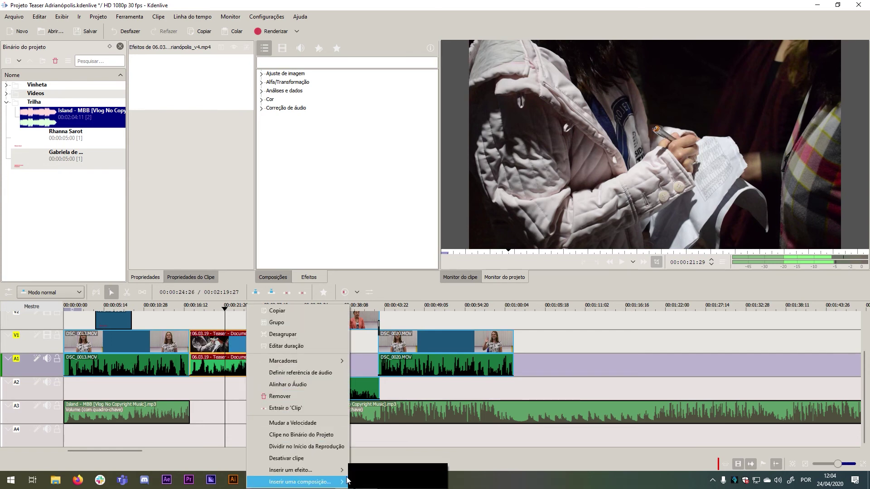
pyautogui.moveTo(326, 470)
pyautogui.click(405, 480)
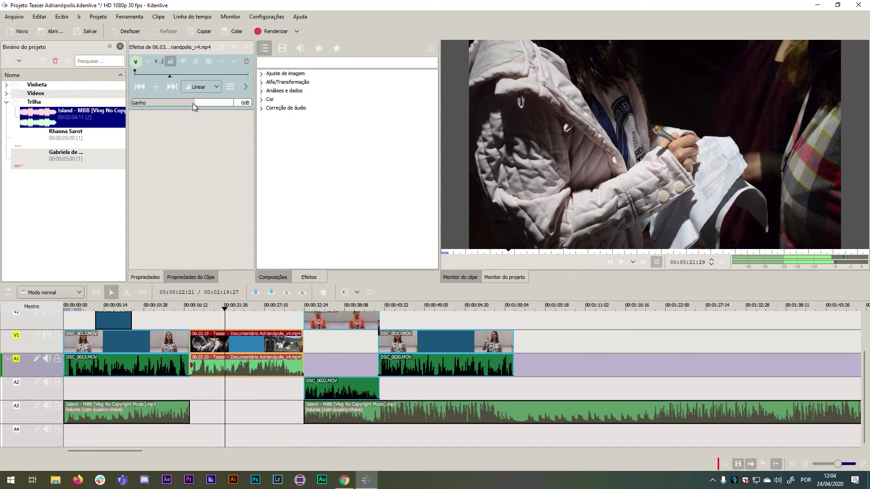
pyautogui.moveTo(190, 103); pyautogui.dragTo(186, 104)
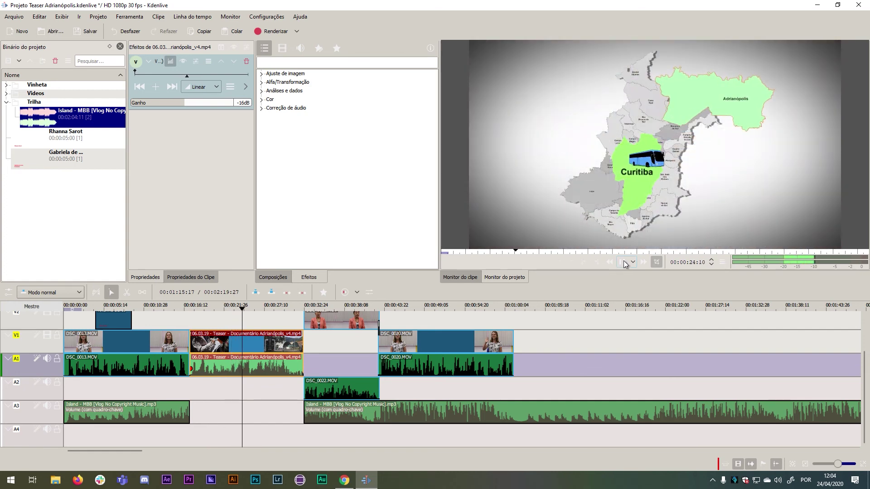
pyautogui.click(623, 263)
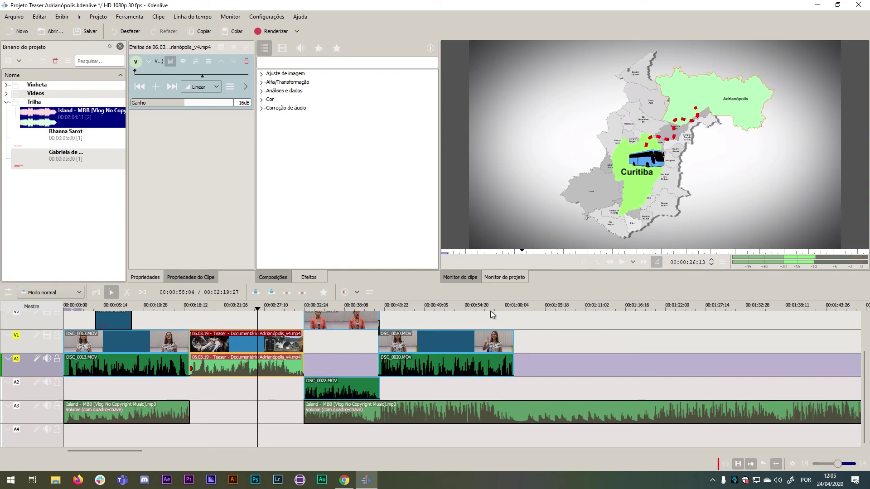
pyautogui.moveTo(500, 311); pyautogui.dragTo(544, 311)
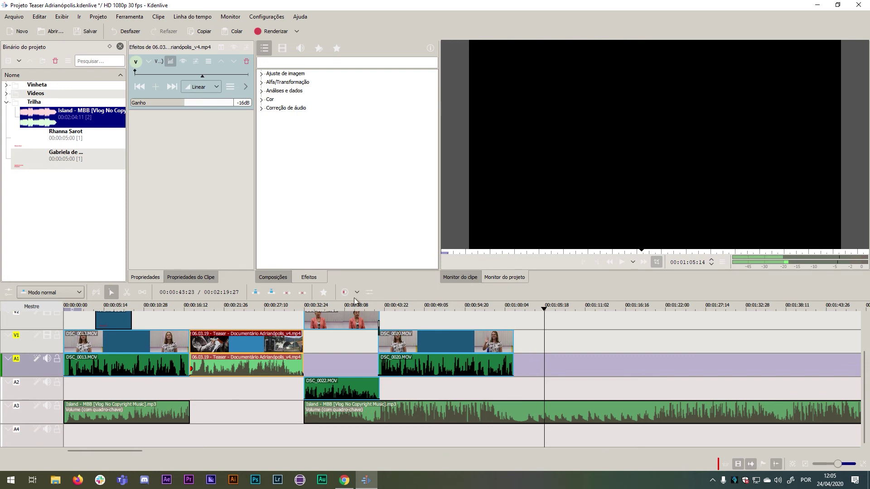
# Cut the A3 music where DSC_0020.MOV ends around 00:01:00 and delete the leftover tail.
pyautogui.click(621, 262)
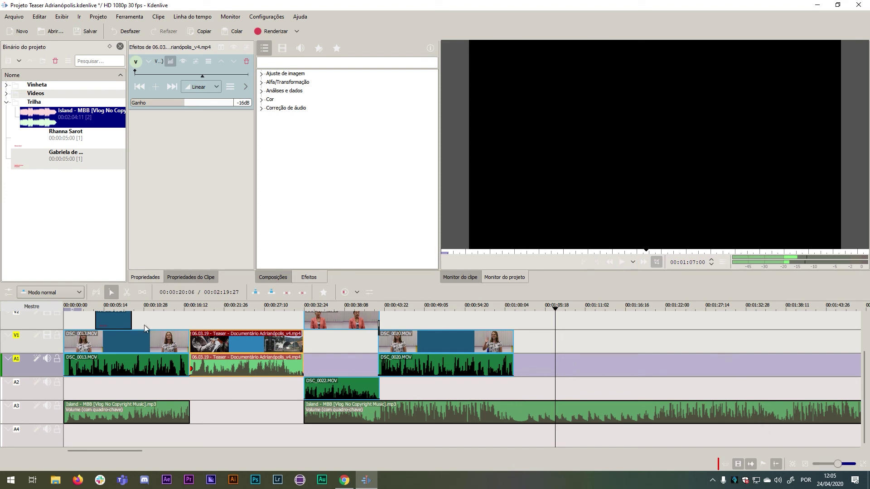
pyautogui.click(125, 293)
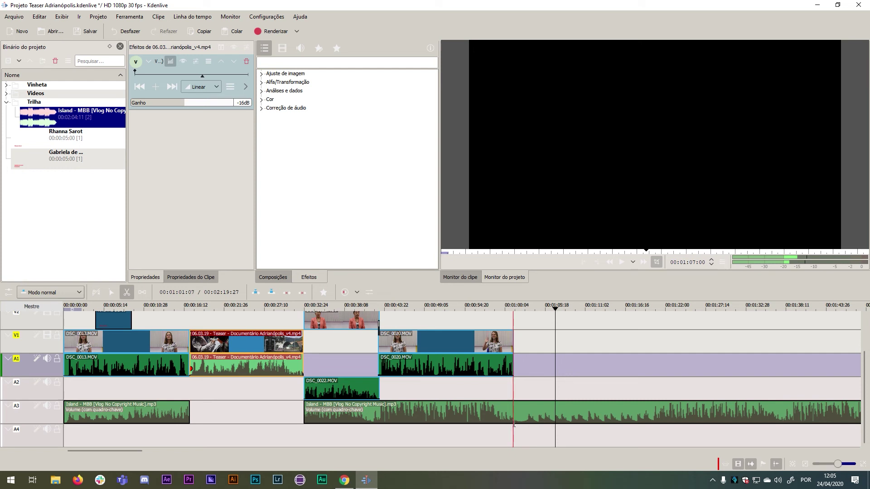
pyautogui.click(515, 423)
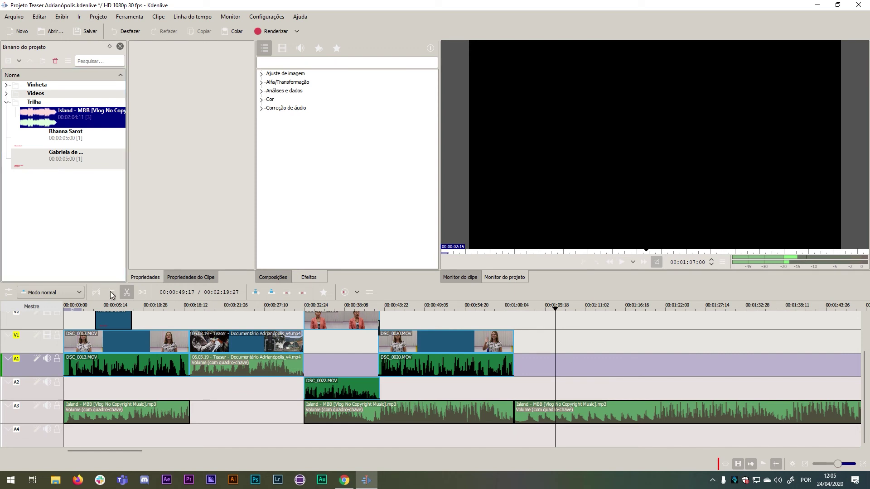
pyautogui.click(110, 295)
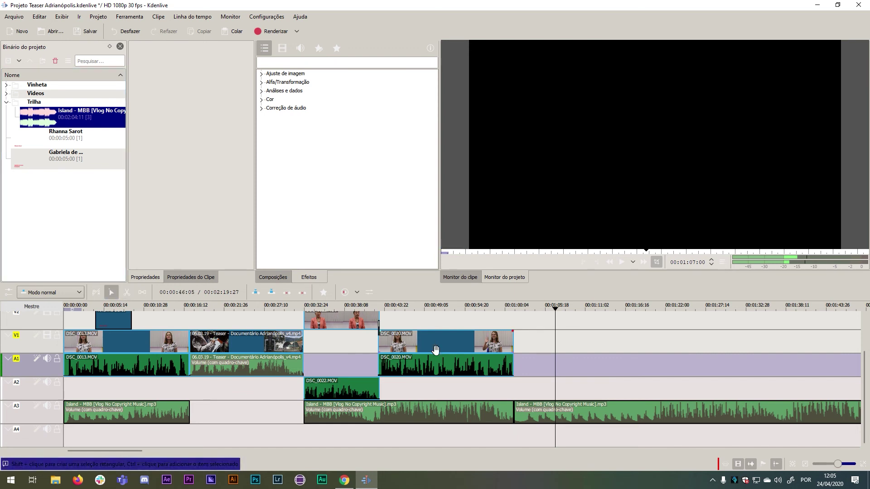
pyautogui.click(676, 415)
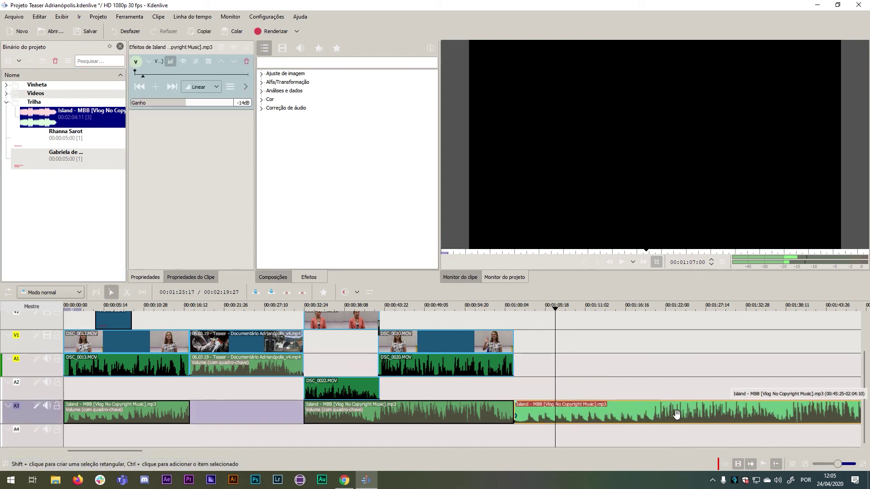
pyautogui.press('Delete')
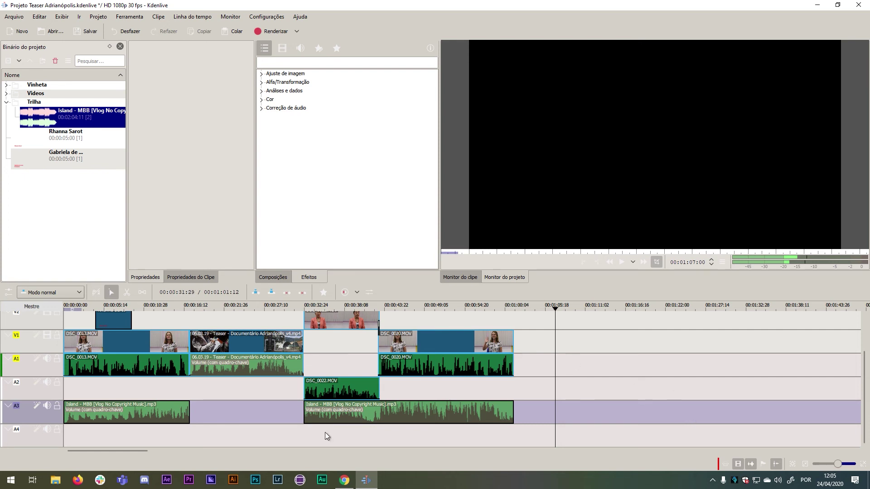
# Shift the clips from 06.03.19 onward slightly later with the Spacer tool, then save the project.
pyautogui.scroll(2, 214, 317)
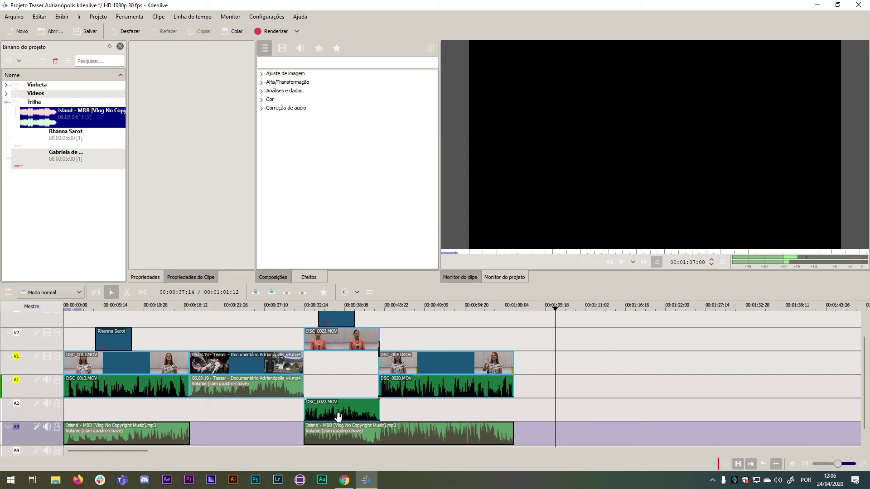
pyautogui.click(144, 293)
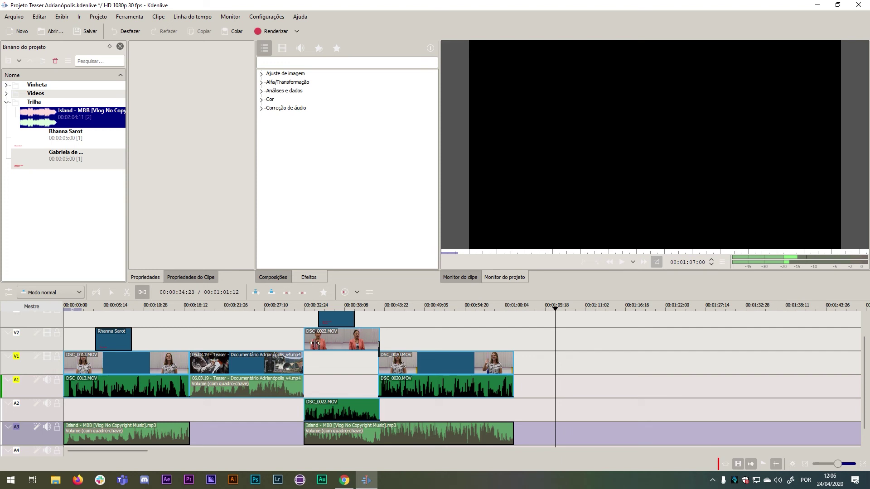
pyautogui.moveTo(304, 339); pyautogui.dragTo(325, 363)
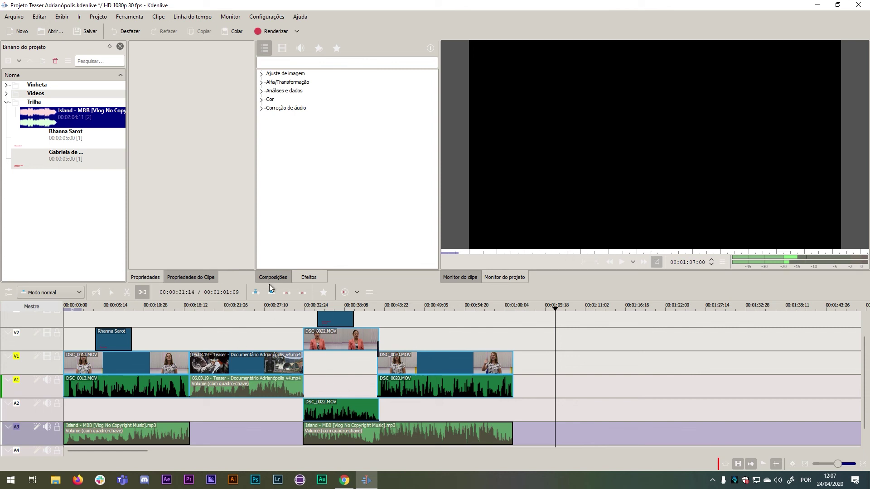
pyautogui.click(86, 28)
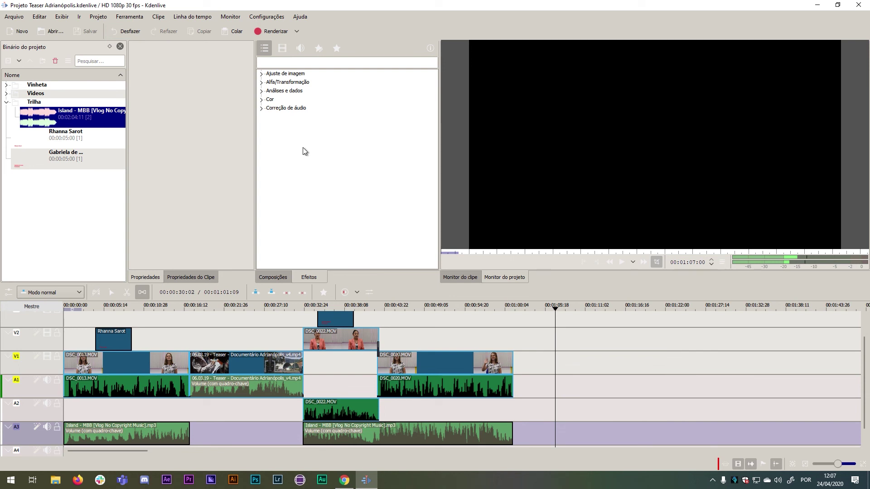
# In the render dialog, keep Projeto completo and select MP4 - the dominating format (H264/AAC).
pyautogui.click(274, 31)
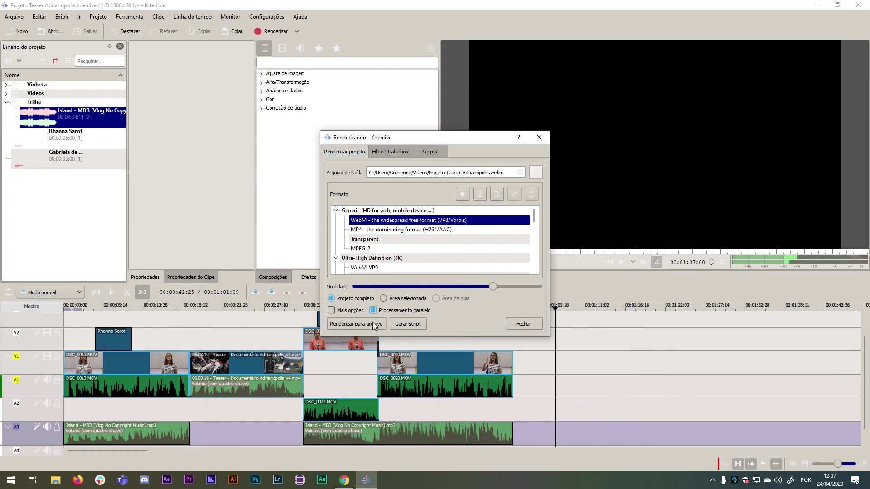
pyautogui.click(383, 298)
pyautogui.click(330, 297)
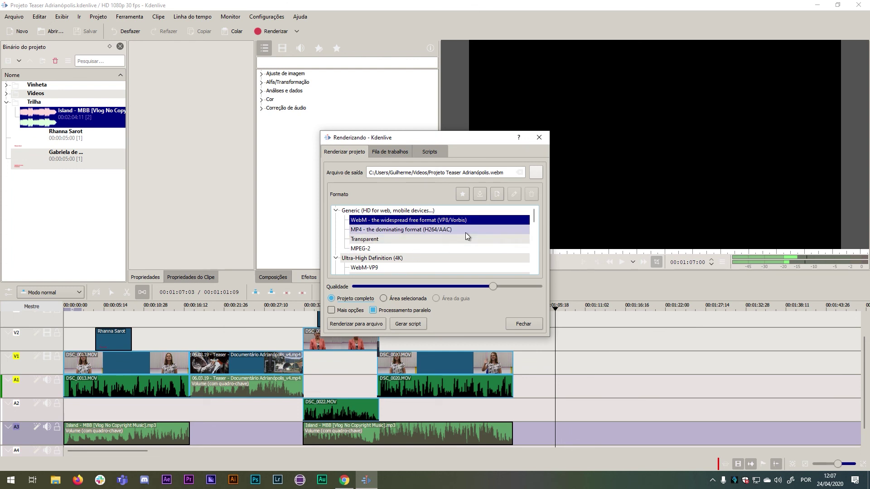
pyautogui.click(337, 260)
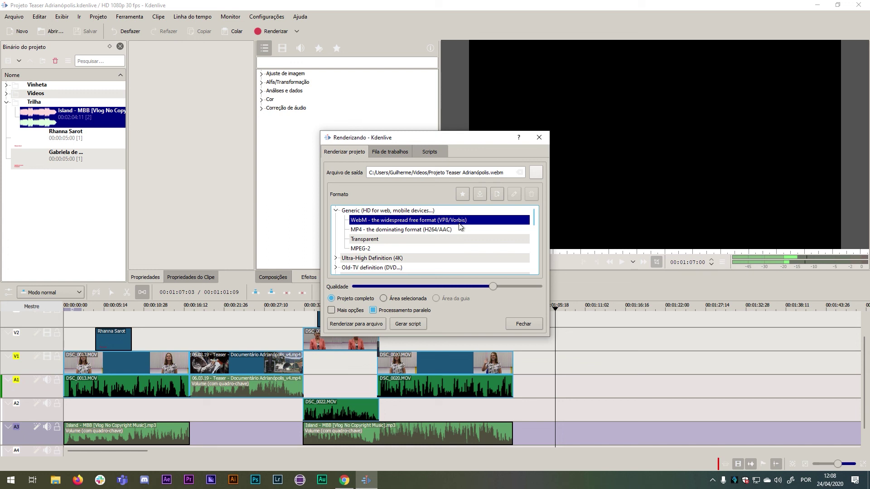
pyautogui.click(405, 229)
pyautogui.click(406, 220)
pyautogui.click(421, 229)
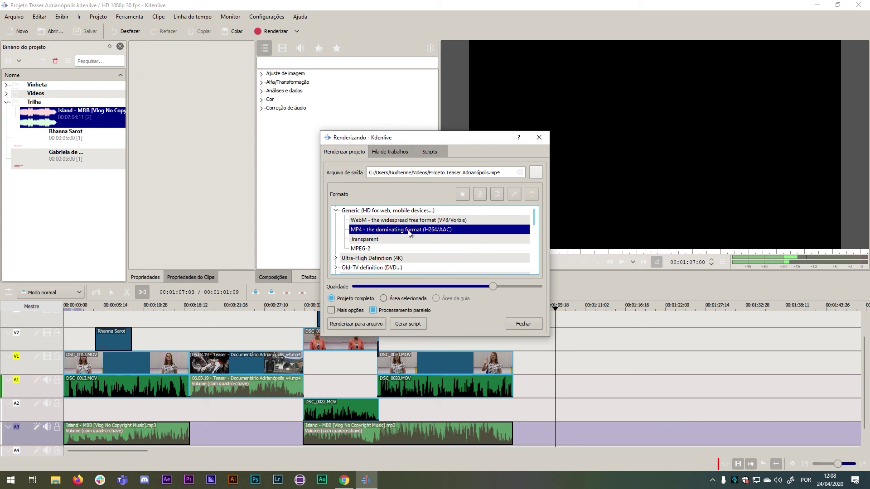
pyautogui.click(535, 174)
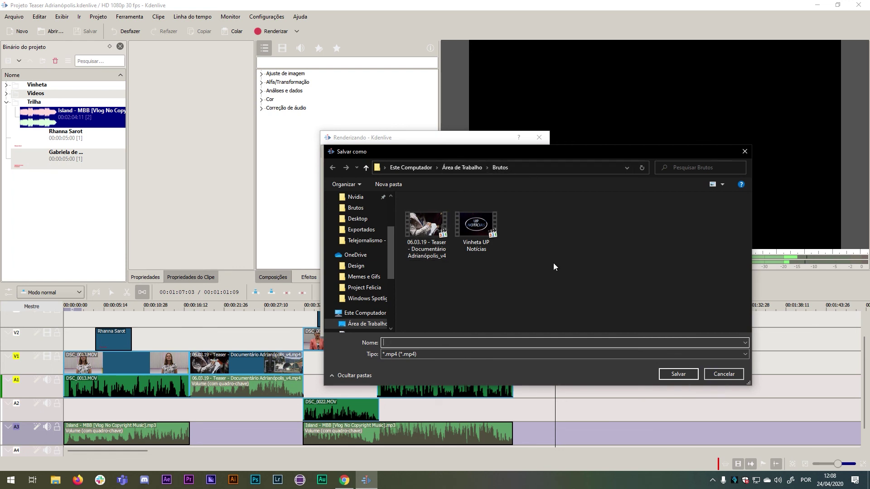
# Set the render output to 'Teaser Adrianópolis KDL' in the desktop's Brutos folder.
pyautogui.click(461, 168)
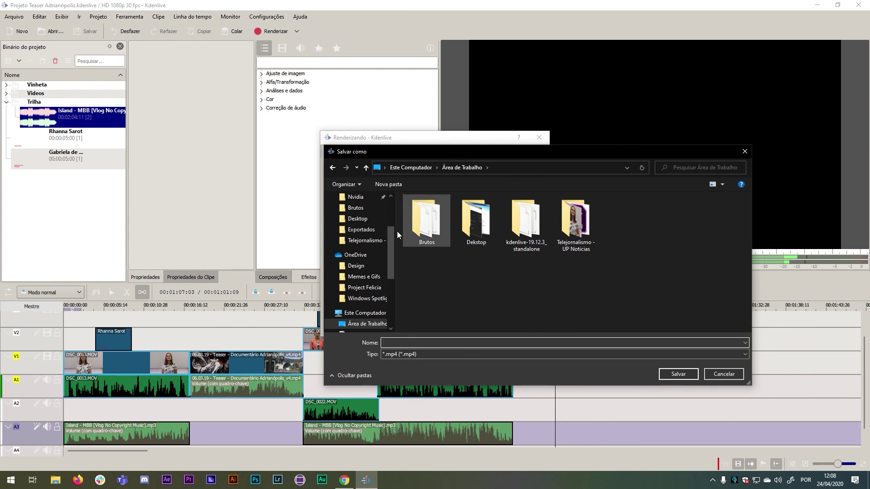
pyautogui.doubleClick(435, 211)
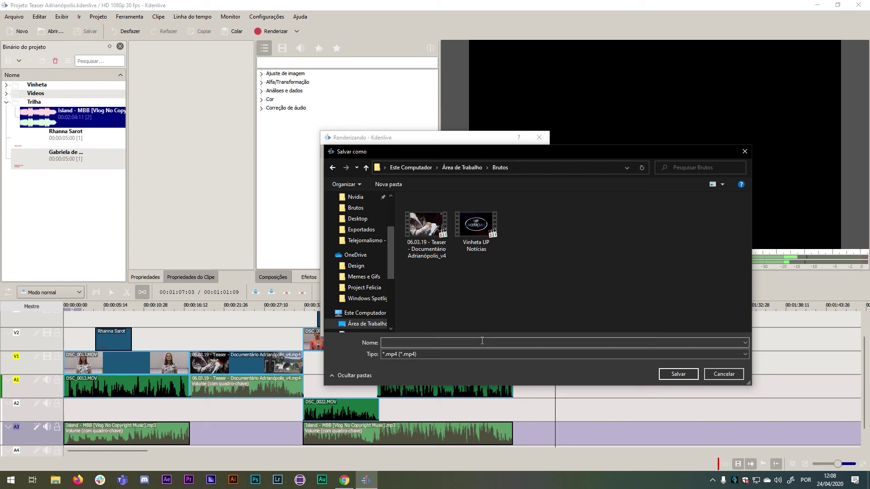
pyautogui.write('Te')
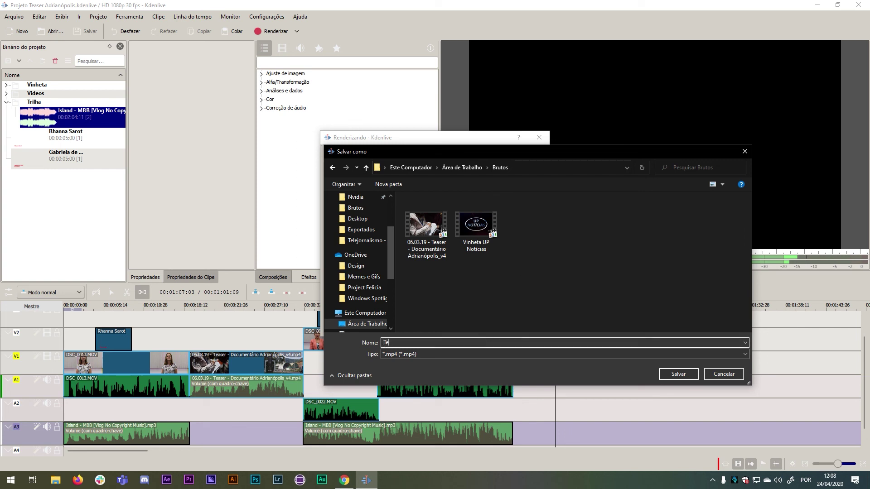
pyautogui.write('aser Adrianópolis KDL')
pyautogui.click(671, 374)
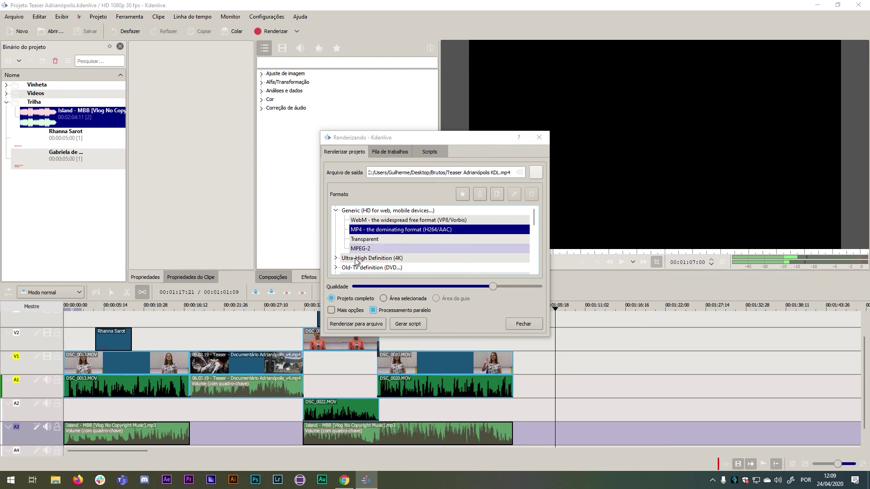
# Render the full project to Teaser Adrianópolis KDL.mp4, then save the project and minimize Kdenlive.
pyautogui.click(333, 299)
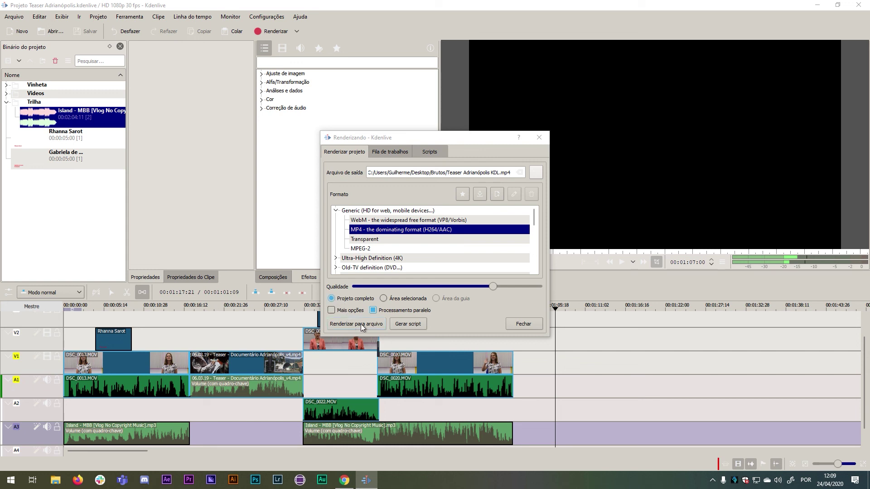
pyautogui.click(360, 325)
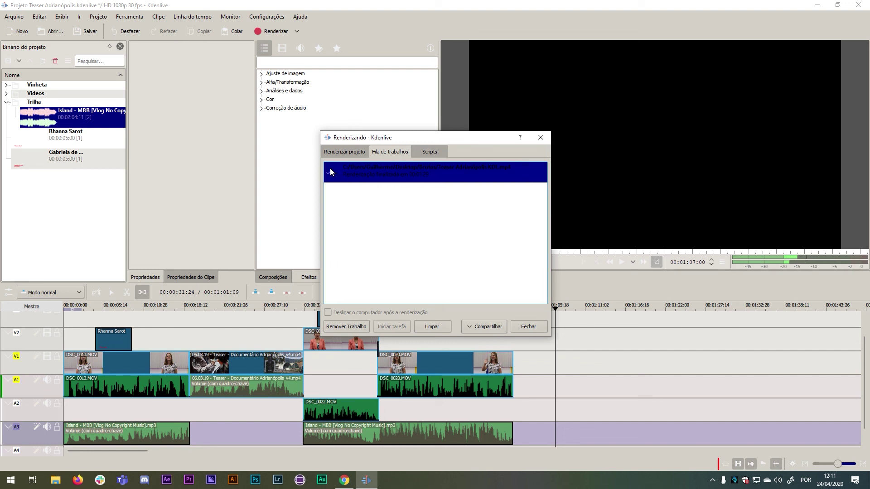
pyautogui.click(537, 324)
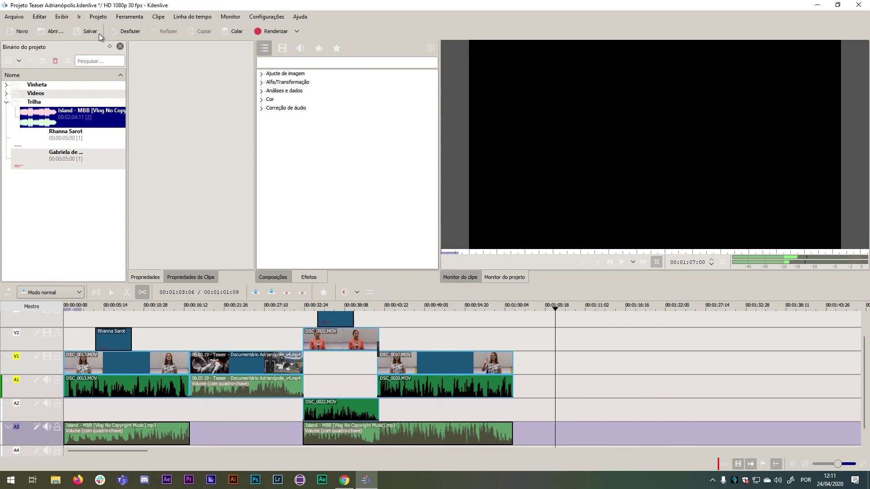
pyautogui.click(83, 32)
pyautogui.click(818, 6)
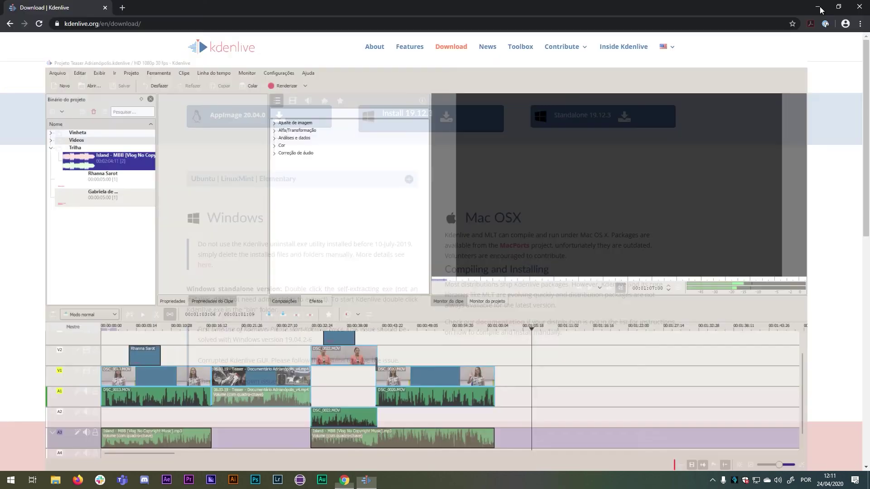
# Play Teaser Adrianópolis KDL.mp4 from the Brutos folder in Media Player Classic, pausing at 00:12.
pyautogui.click(820, 6)
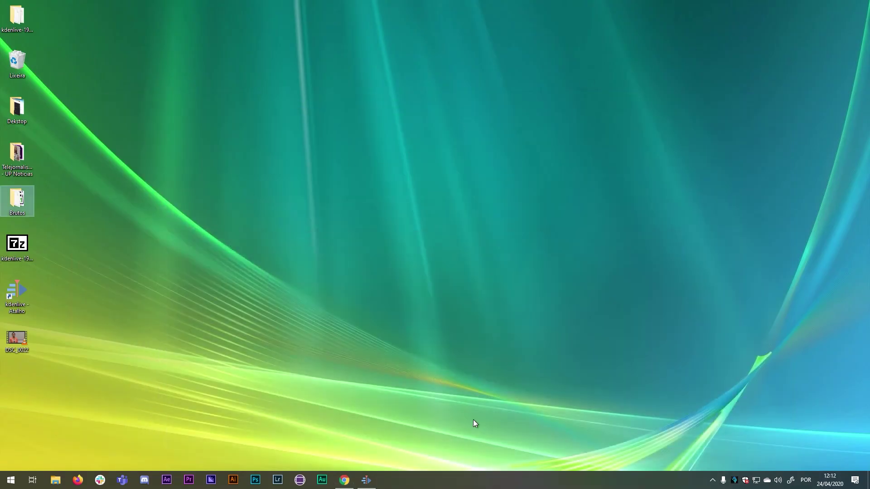
pyautogui.doubleClick(20, 196)
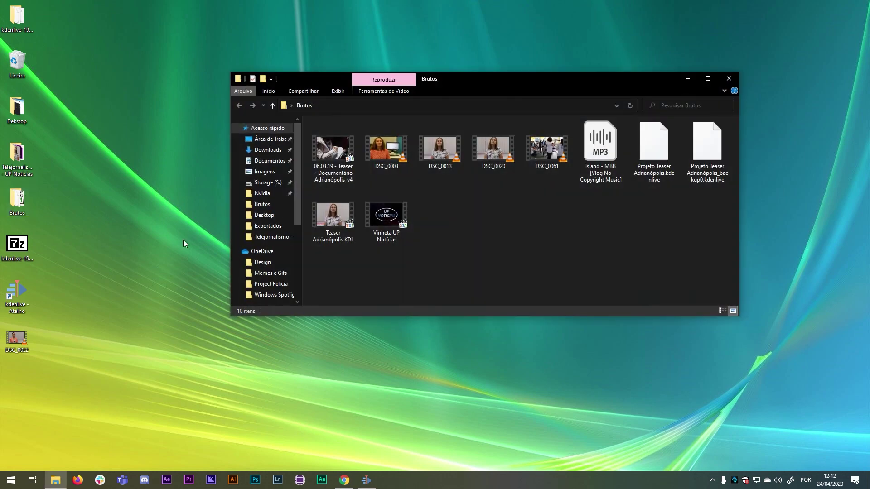
pyautogui.doubleClick(335, 221)
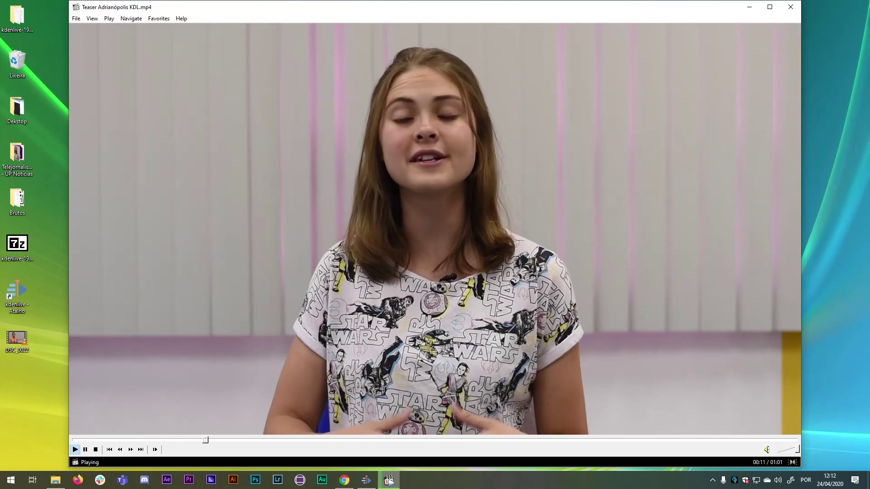
pyautogui.click(334, 222)
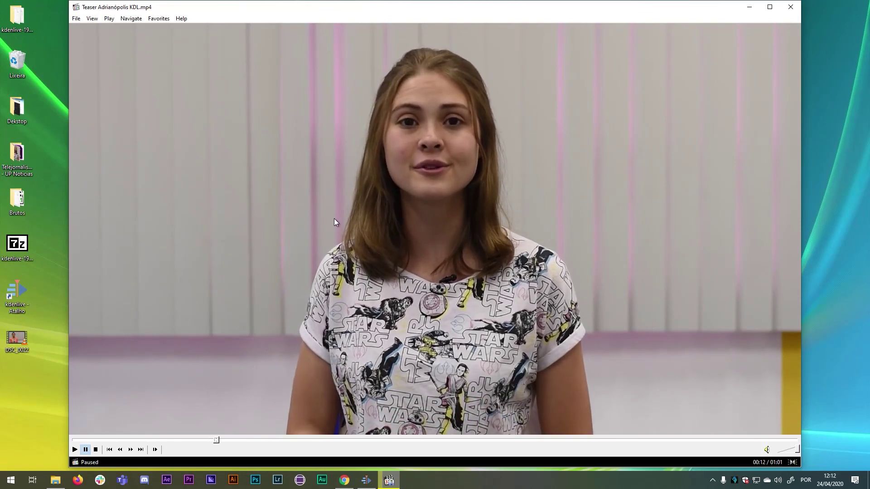